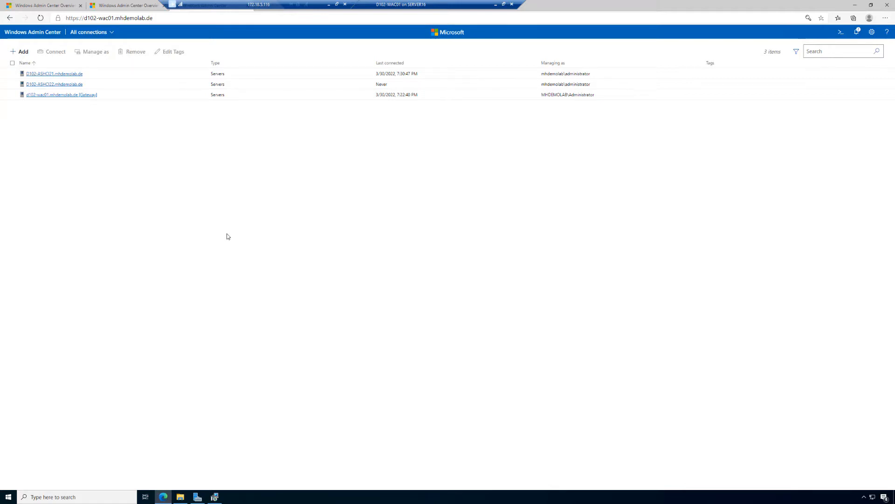
# Start creating an Azure Stack HCI cluster with all servers in one site and proceed past the prerequisites
pyautogui.click(15, 51)
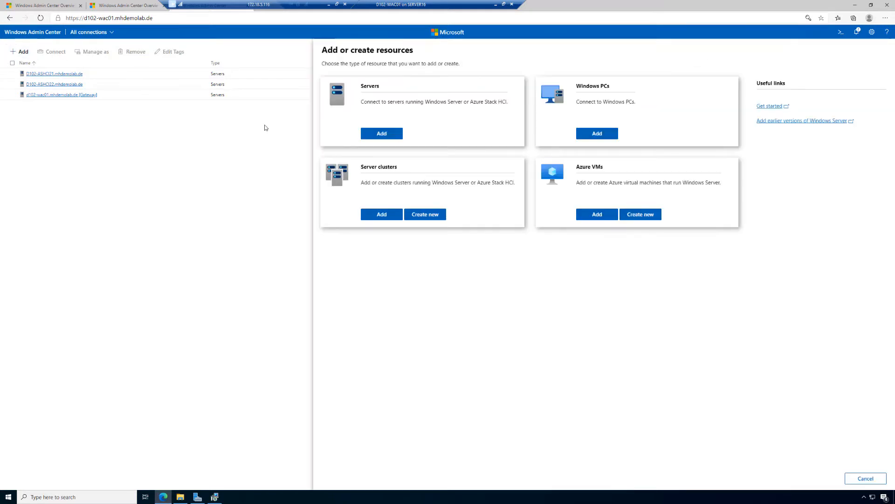
pyautogui.click(424, 215)
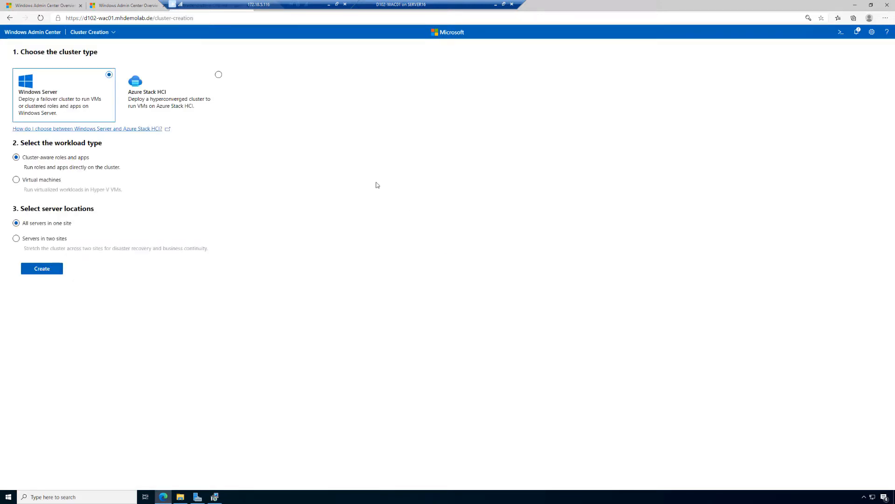
pyautogui.click(218, 76)
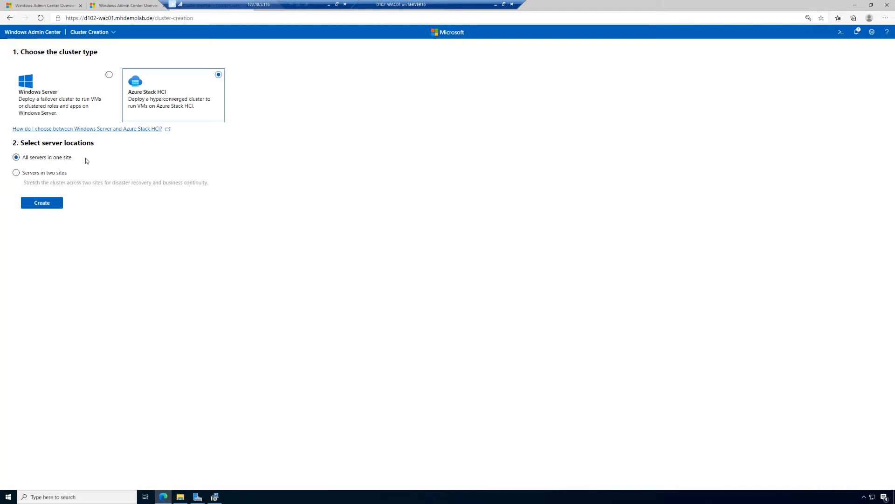
pyautogui.click(49, 203)
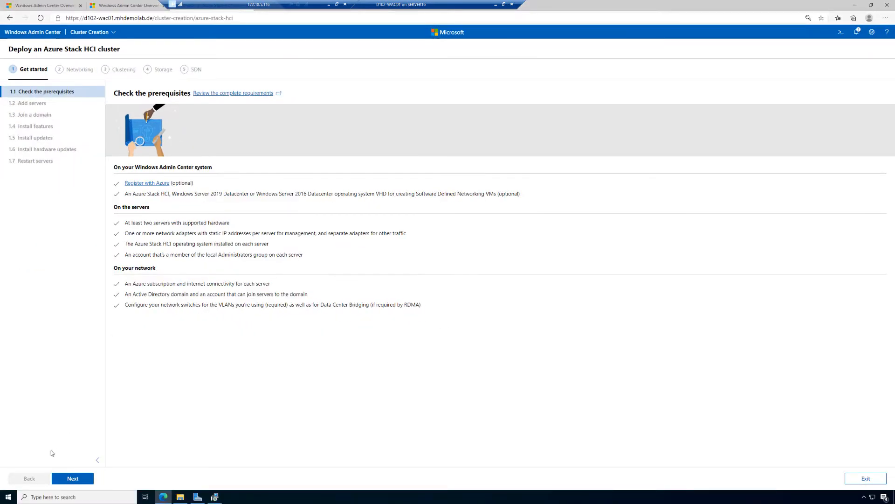
pyautogui.click(85, 478)
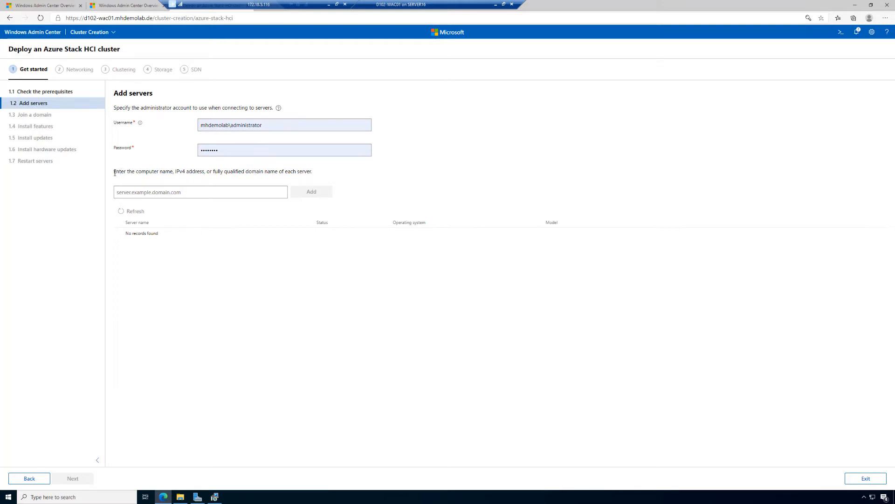
# Add the server D102-ASHCI31 to the new cluster's server list
pyautogui.moveTo(115, 173); pyautogui.dragTo(240, 171)
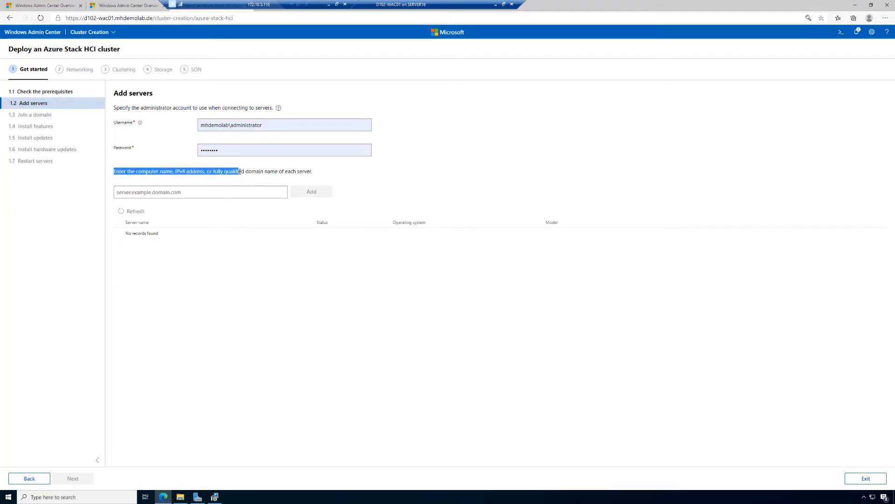
pyautogui.click(196, 192)
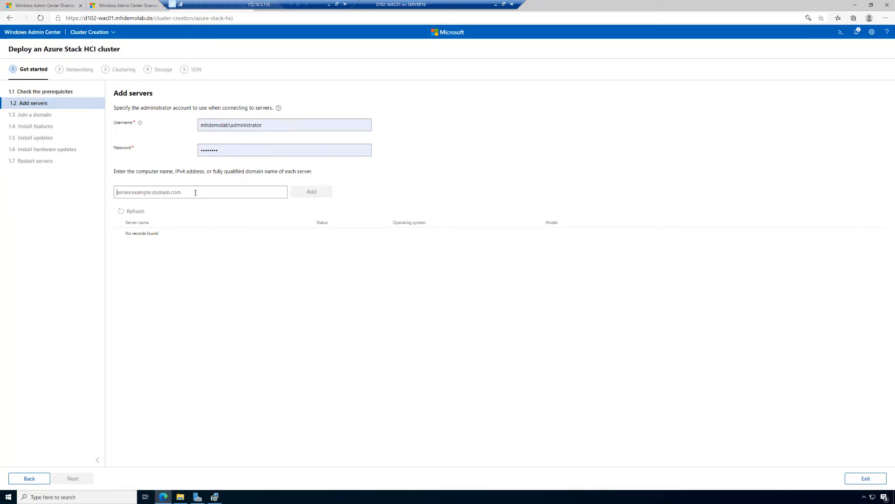
pyautogui.write('D102-ASHCI')
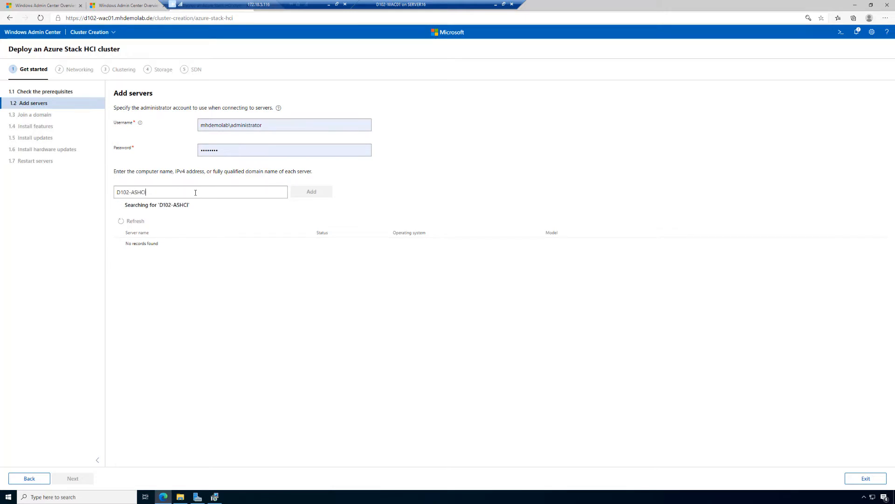
pyautogui.write('31')
pyautogui.hotkey('ctrl', 'a')
pyautogui.hotkey('ctrl', 'c')
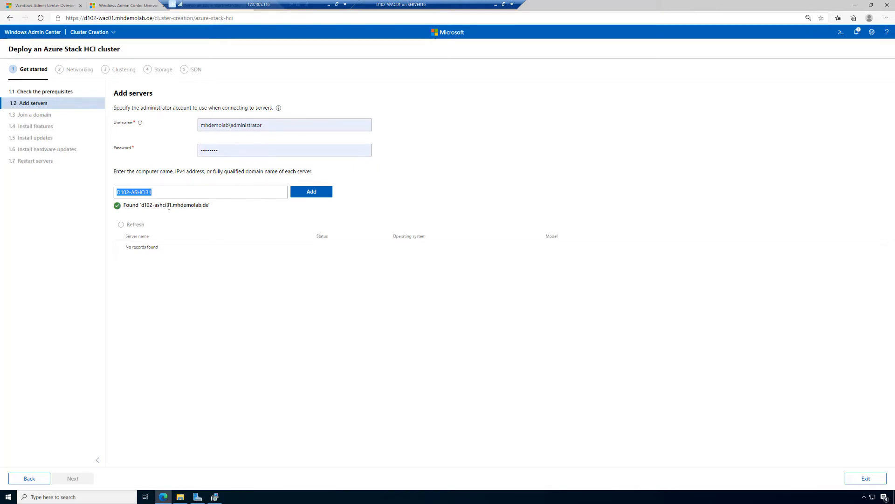
pyautogui.click(311, 195)
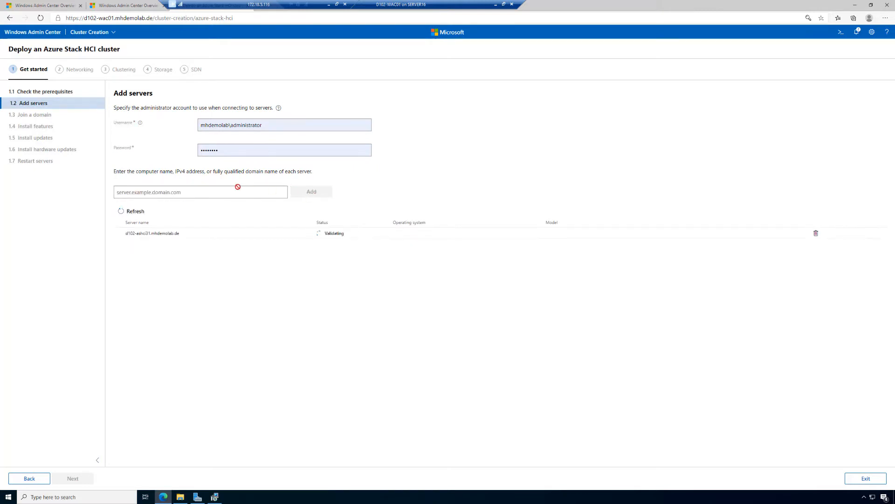
# Add the server D102-ASHCI32 to the cluster's server list
pyautogui.click(209, 189)
pyautogui.hotkey('ctrl', 'v')
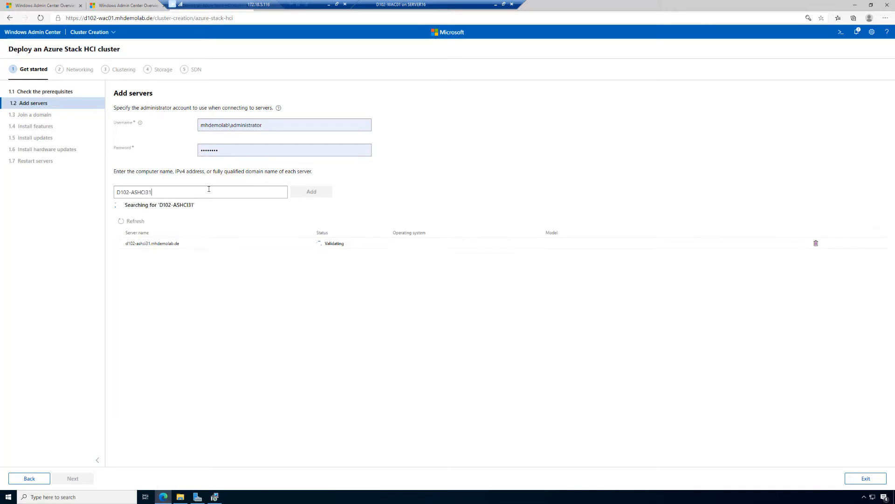
pyautogui.write('2')
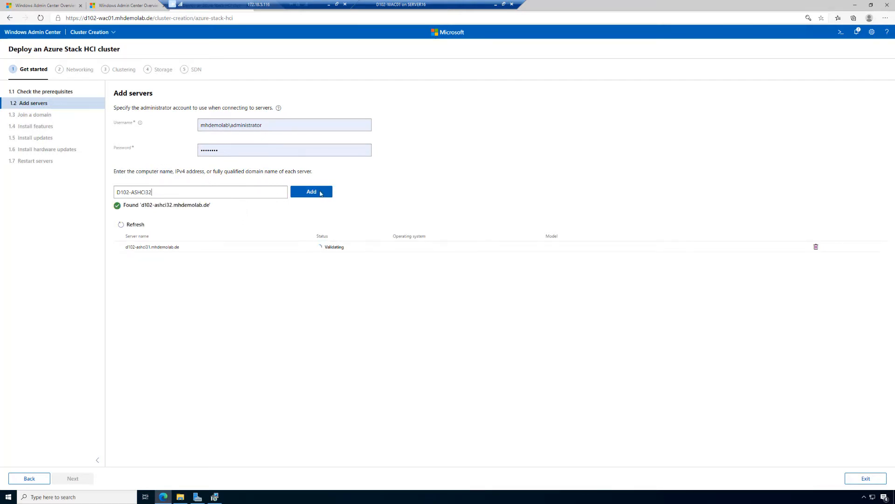
pyautogui.click(320, 194)
# Add the server D102-ASHCI33 to the cluster's server list
pyautogui.click(228, 192)
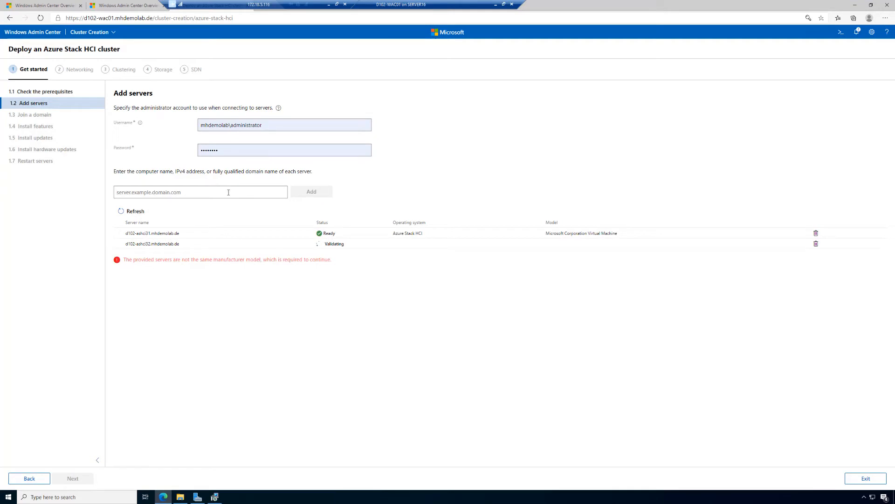
pyautogui.hotkey('ctrl', 'v')
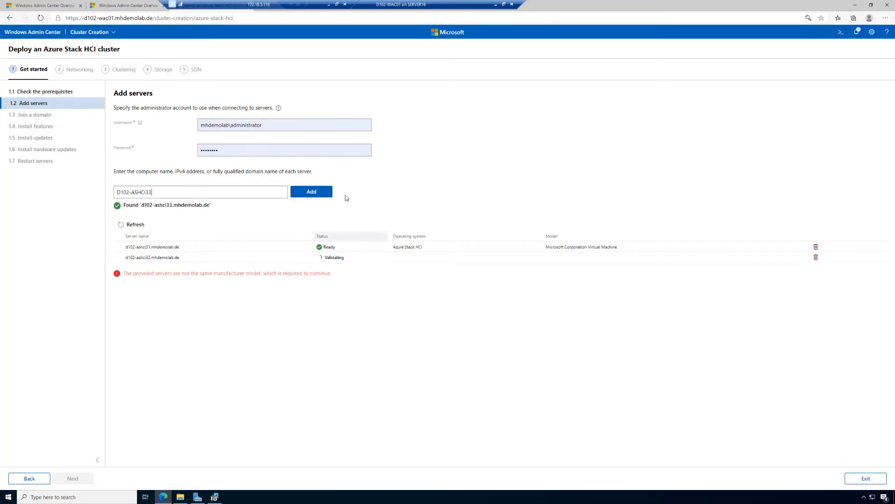
pyautogui.click(311, 192)
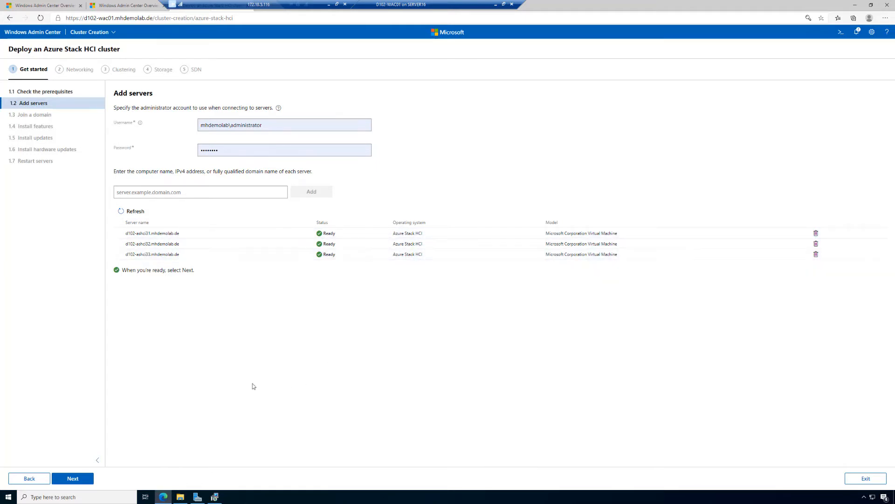
# Proceed past the domain join, expand each server's required features and install them on all three servers
pyautogui.click(85, 481)
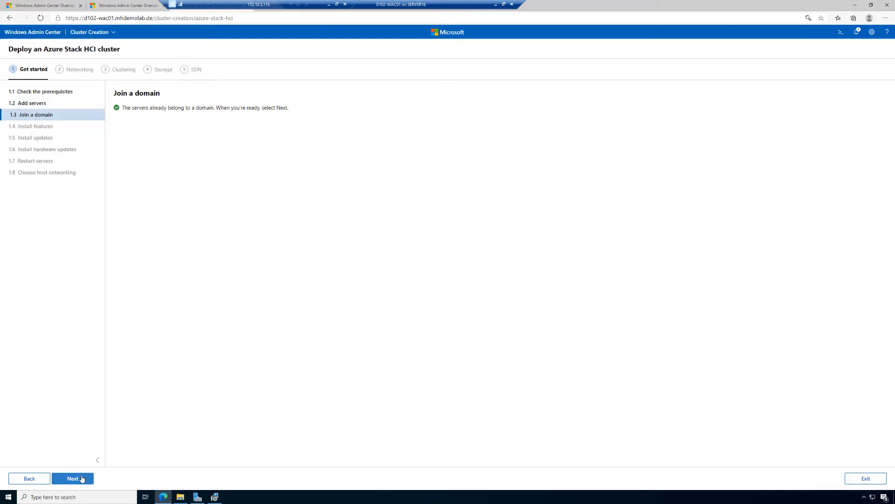
pyautogui.click(81, 480)
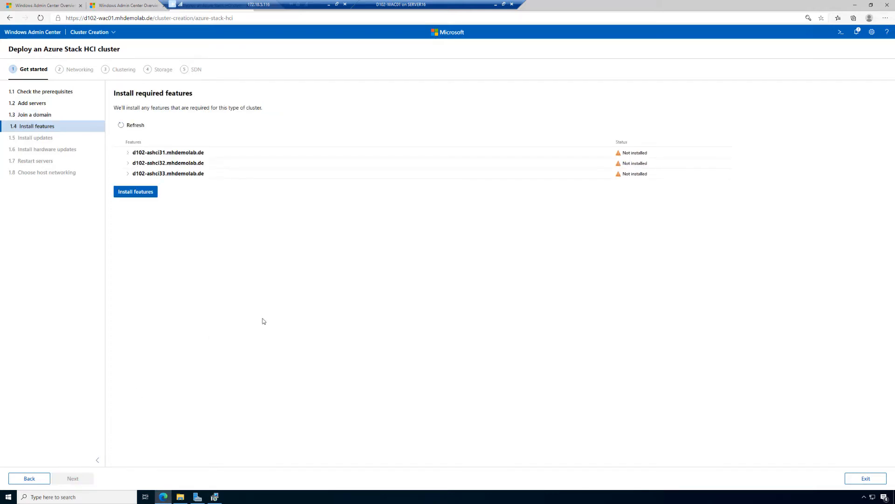
pyautogui.click(128, 154)
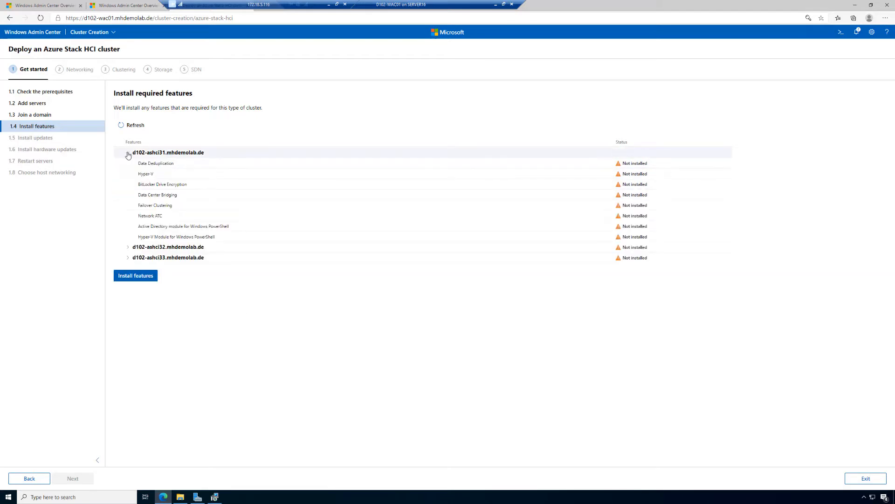
pyautogui.click(129, 248)
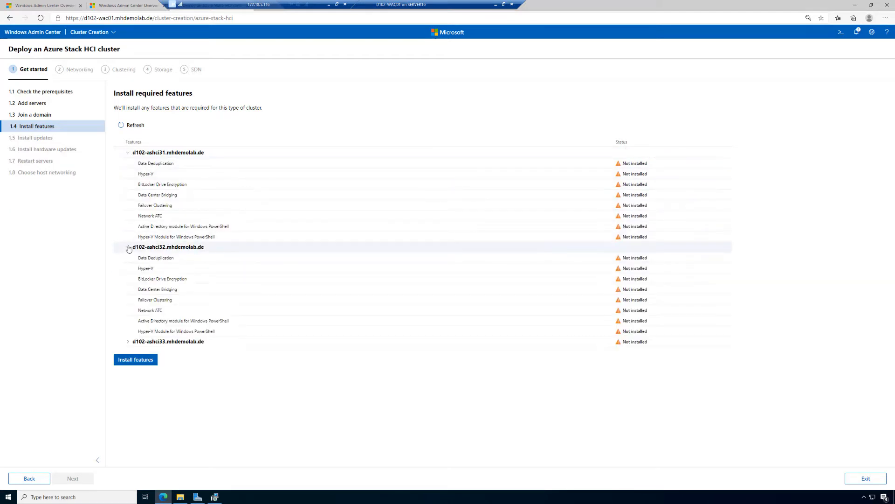
pyautogui.click(128, 344)
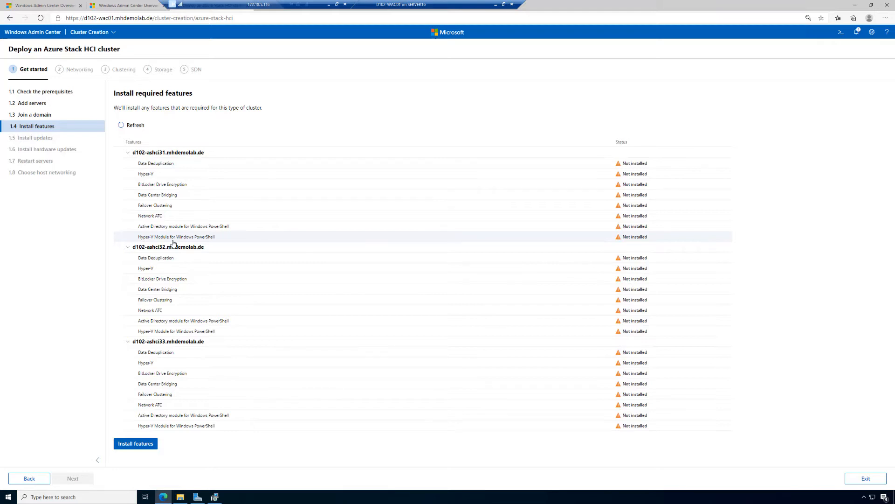
pyautogui.click(147, 443)
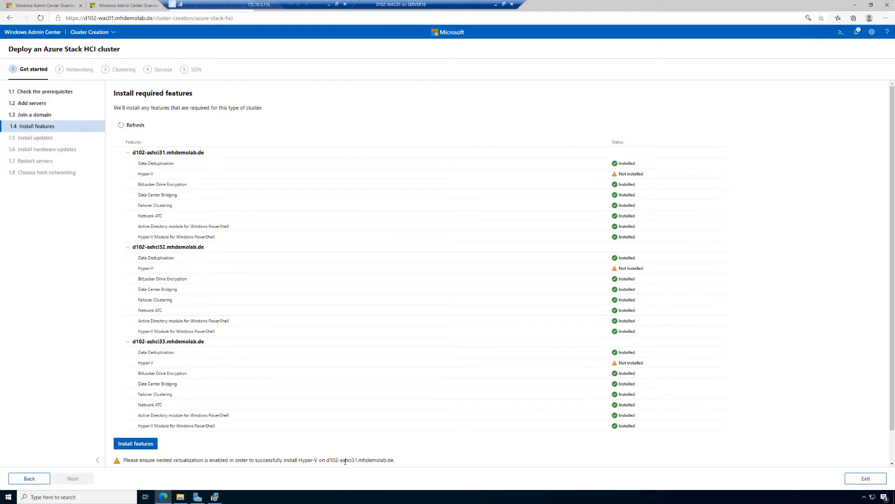
pyautogui.scroll(-1, 377, 460)
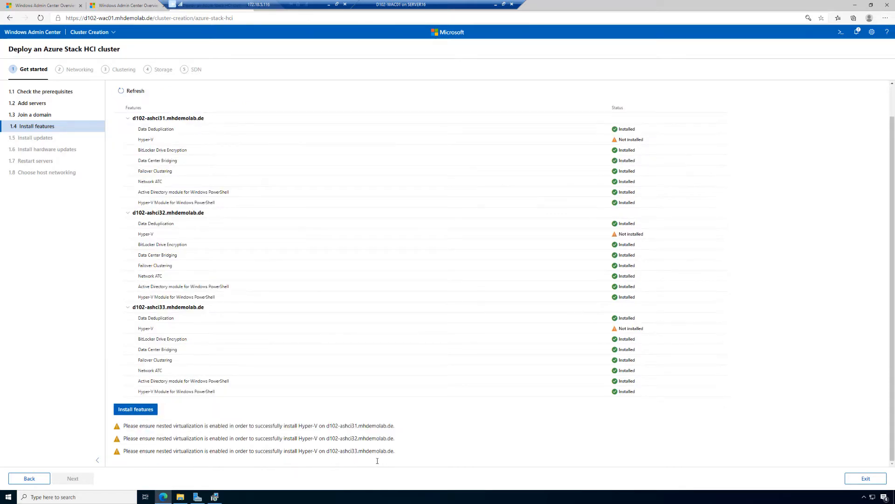
# Open the Windows Admin Center connections list in a separate browser tab, keeping the cluster deployment open
pyautogui.moveTo(243, 3); pyautogui.dragTo(363, 3)
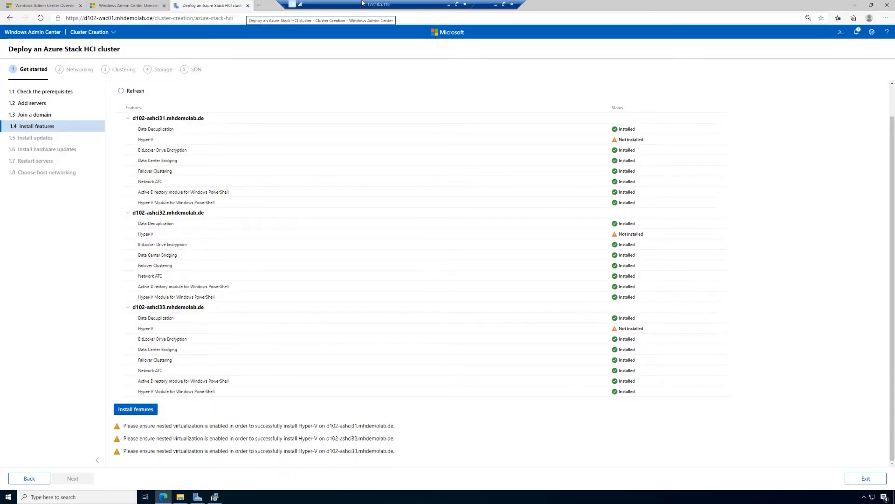
pyautogui.rightClick(205, 7)
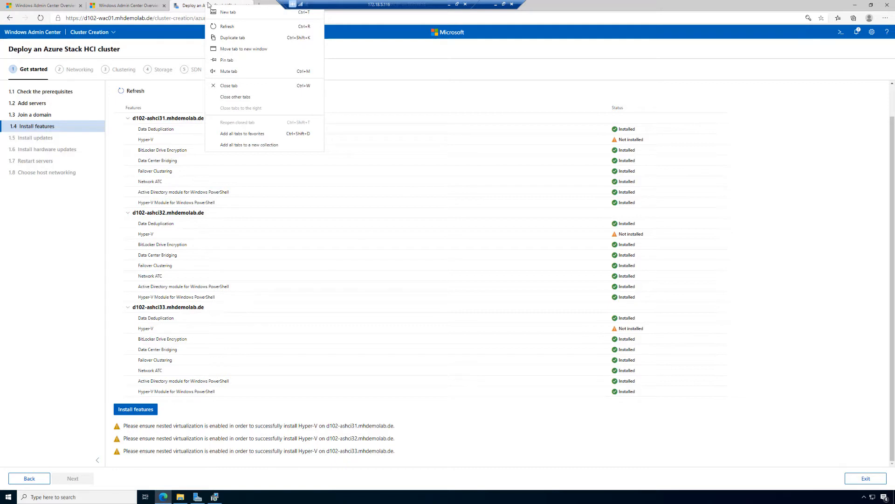
pyautogui.click(199, 4)
pyautogui.rightClick(50, 36)
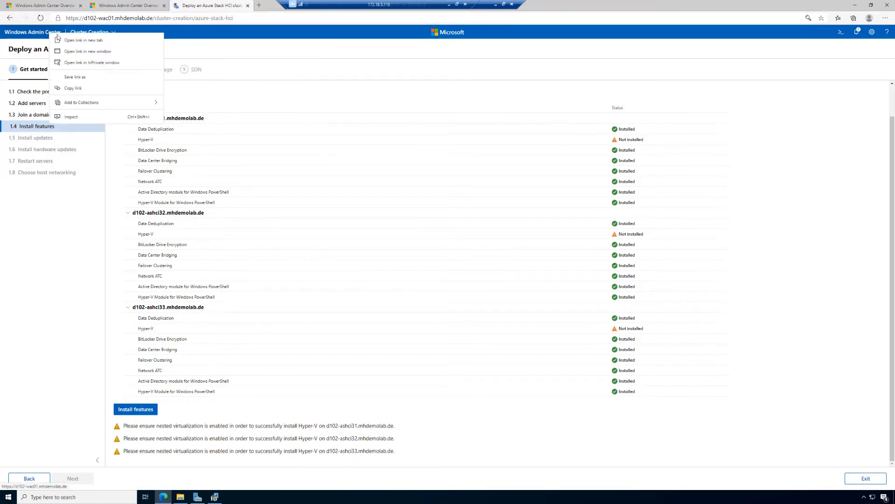
pyautogui.click(84, 40)
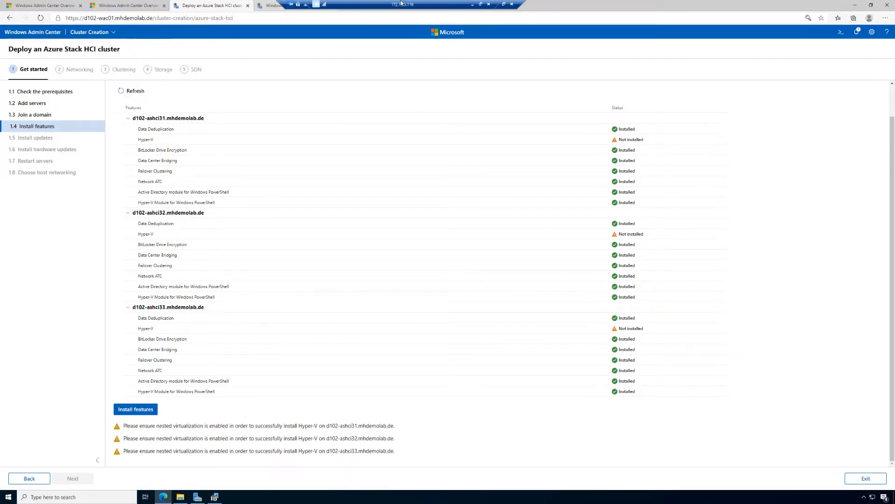
pyautogui.click(264, 6)
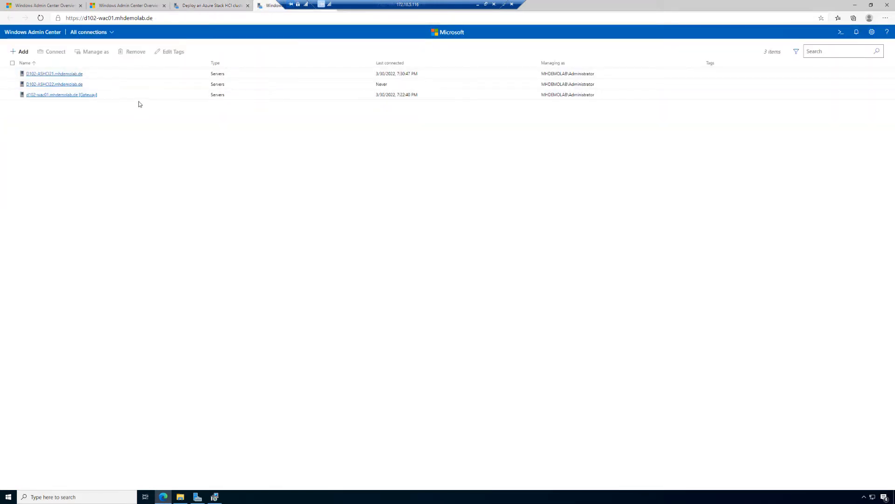
pyautogui.click(67, 94)
pyautogui.click(22, 52)
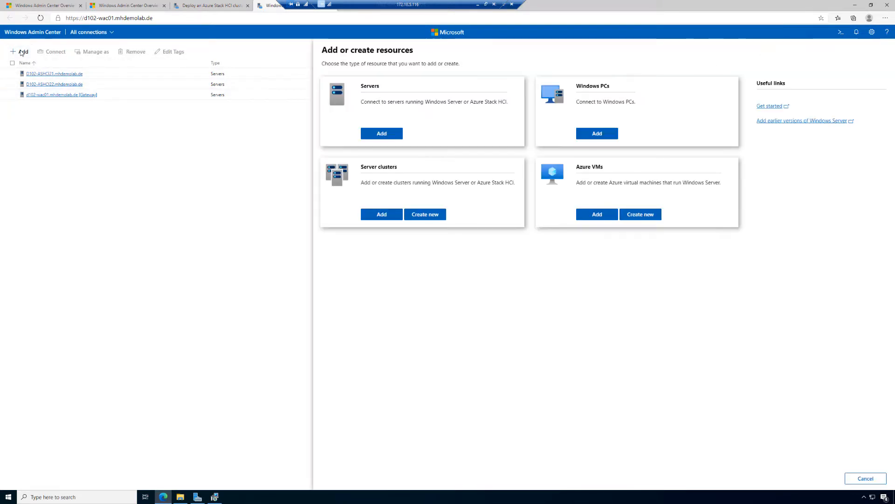
pyautogui.click(385, 215)
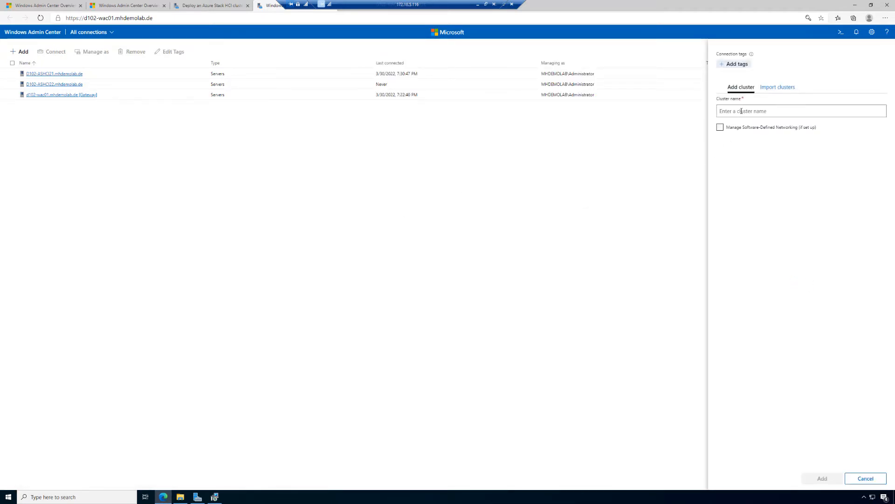
pyautogui.click(741, 111)
pyautogui.write('D102-ASHCI31')
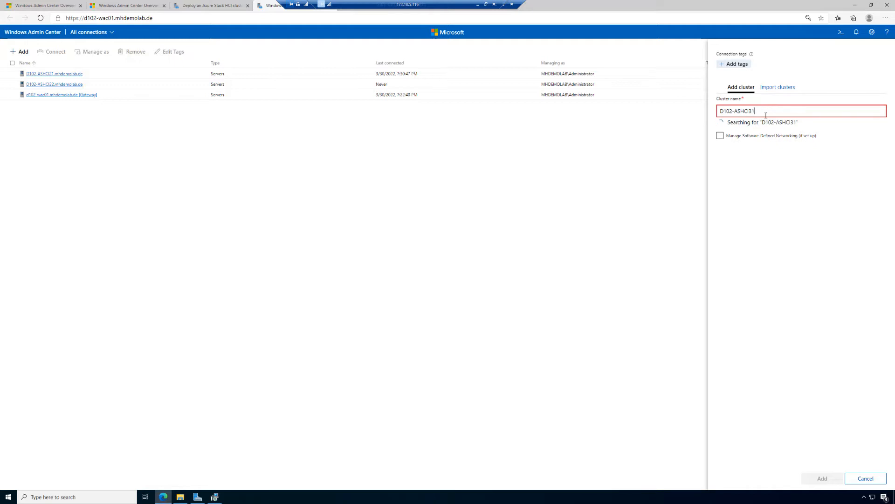
pyautogui.click(753, 164)
pyautogui.click(770, 185)
pyautogui.click(778, 205)
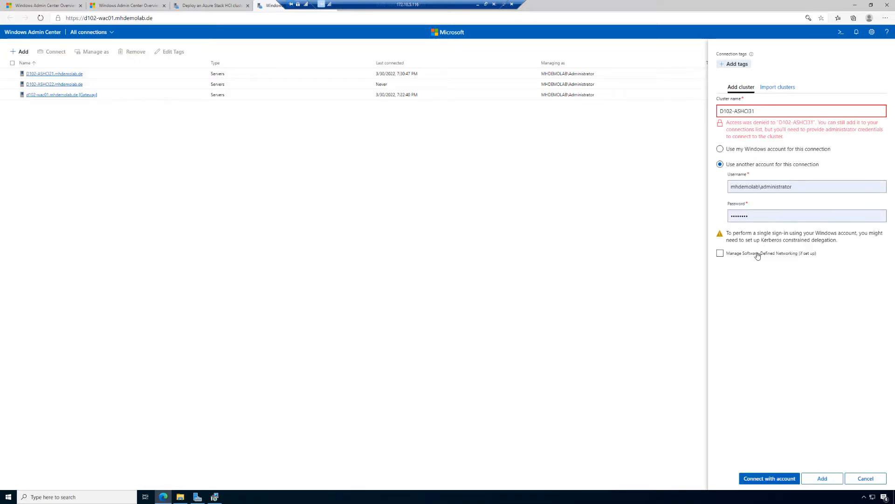
pyautogui.click(787, 481)
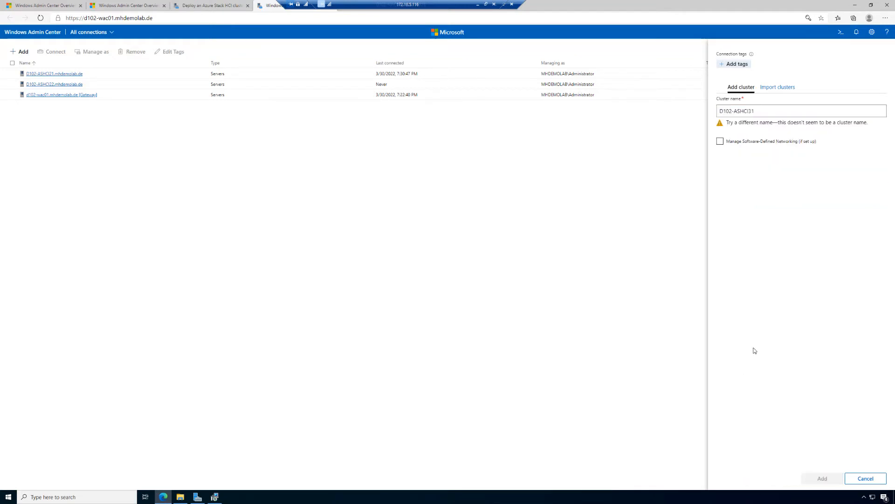
pyautogui.click(554, 299)
# Add the server D102-ASHCI31 to the connections list, supplying the saved mhdemolab\administrator username and its account password
pyautogui.click(19, 53)
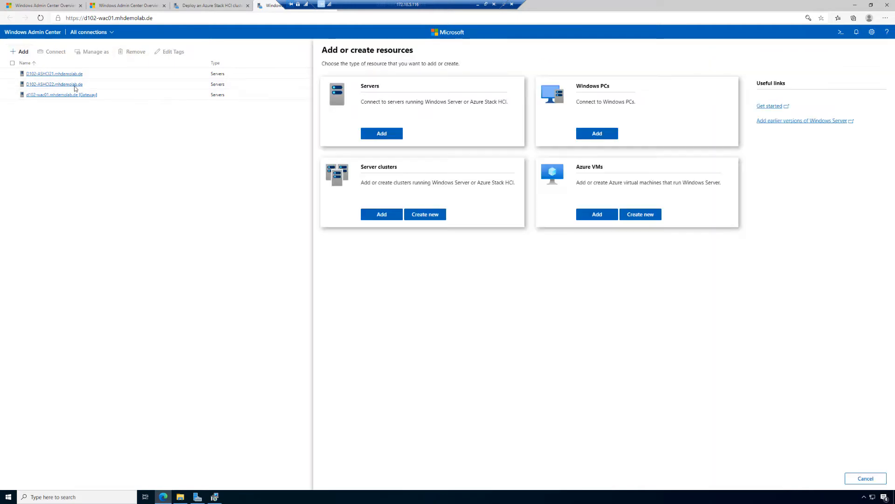
pyautogui.click(373, 135)
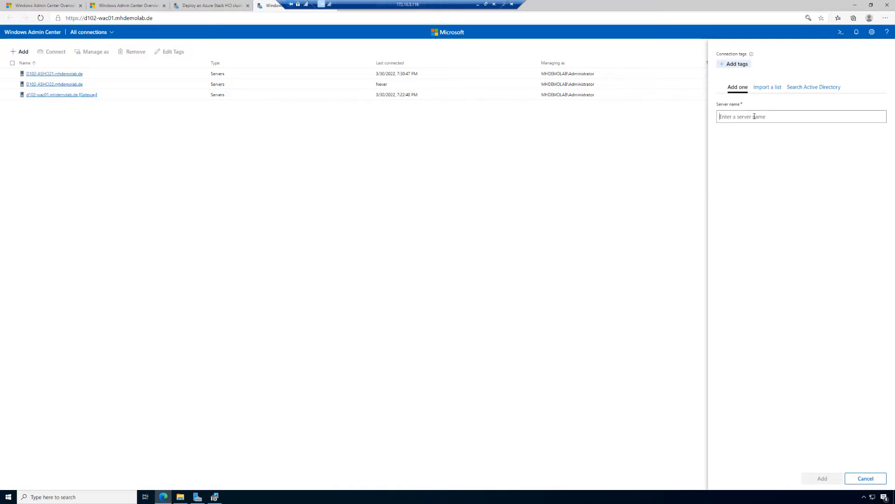
pyautogui.click(755, 116)
pyautogui.hotkey('ctrl', 'v')
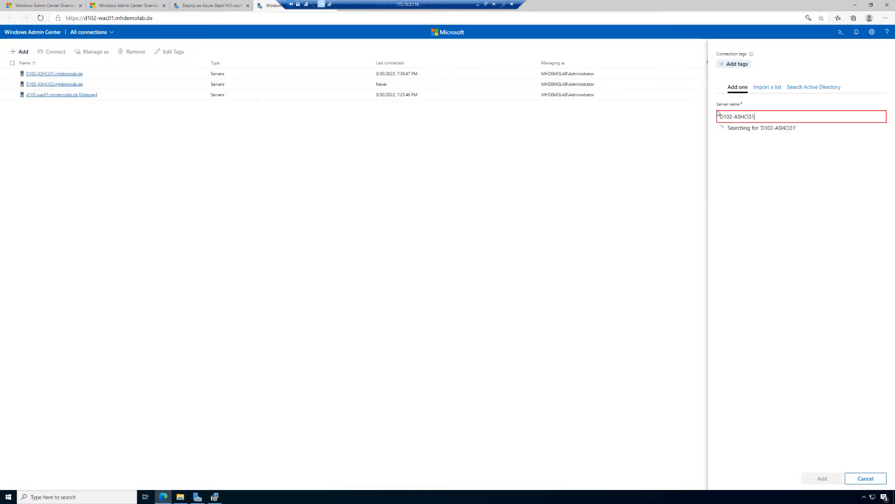
pyautogui.click(774, 184)
pyautogui.click(790, 205)
pyautogui.click(804, 219)
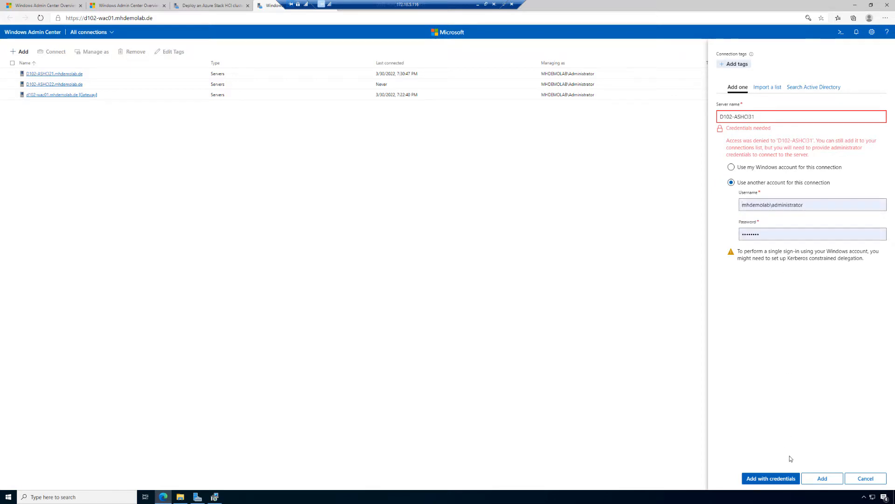
pyautogui.click(789, 479)
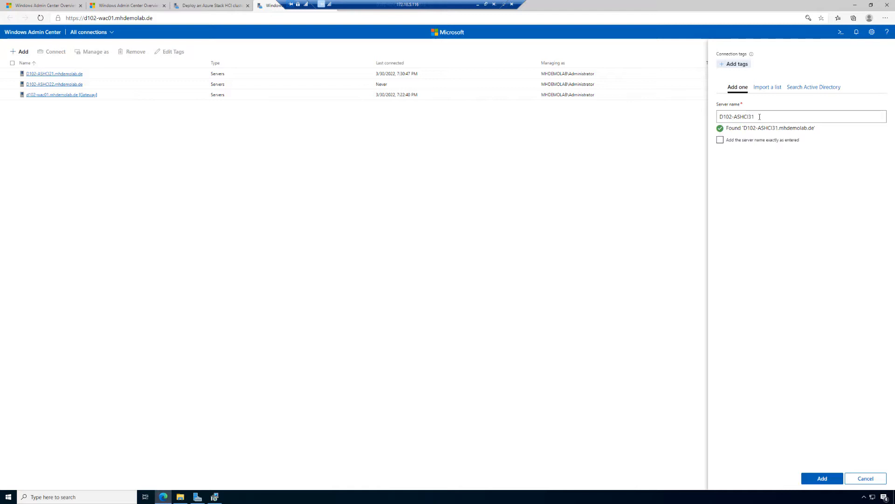
pyautogui.click(822, 479)
# Add the server D102-ASHCI32 to the connections list, supplying the saved mhdemolab\administrator username and its account password
pyautogui.click(20, 51)
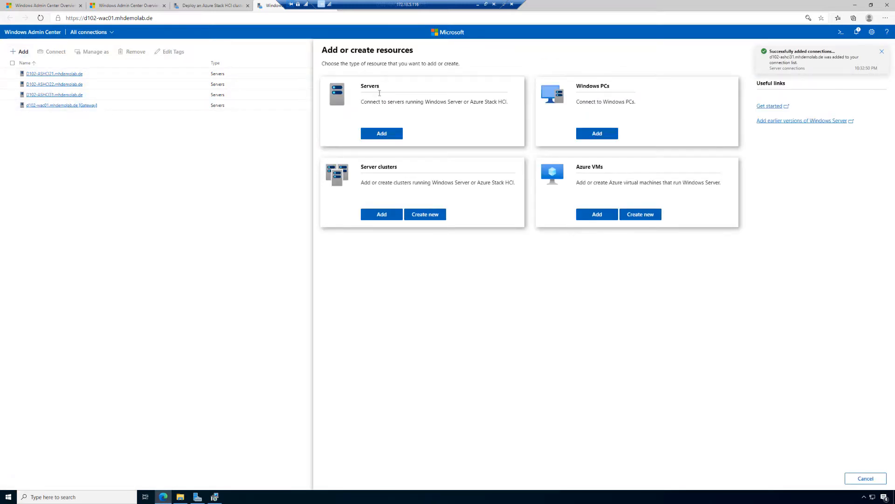
pyautogui.click(381, 133)
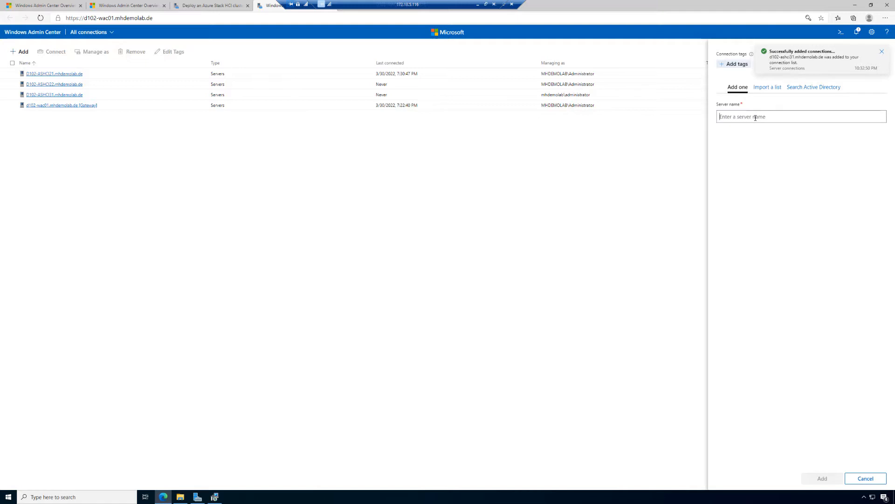
pyautogui.write('D102-ASHCI31')
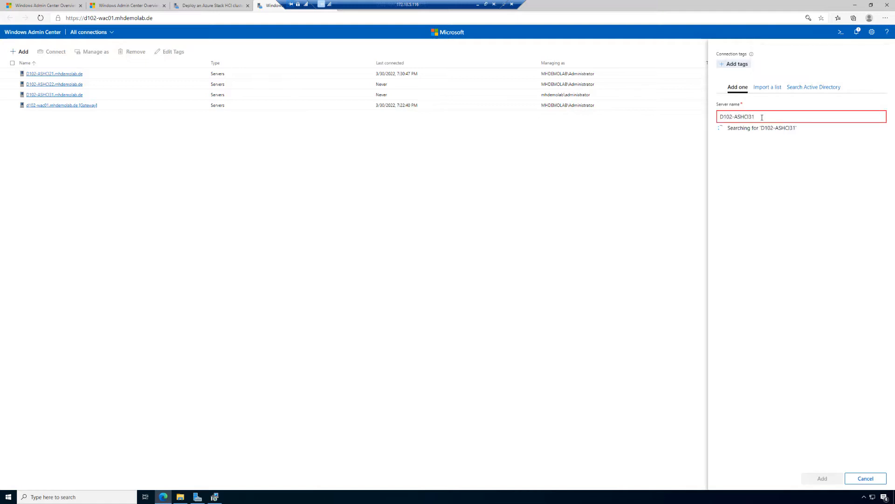
pyautogui.press('BackSpace')
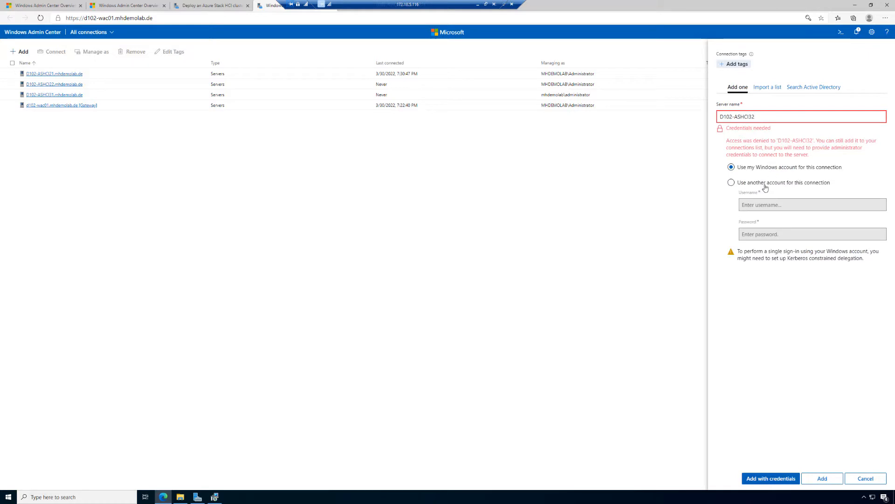
pyautogui.click(770, 189)
pyautogui.click(789, 203)
pyautogui.click(802, 222)
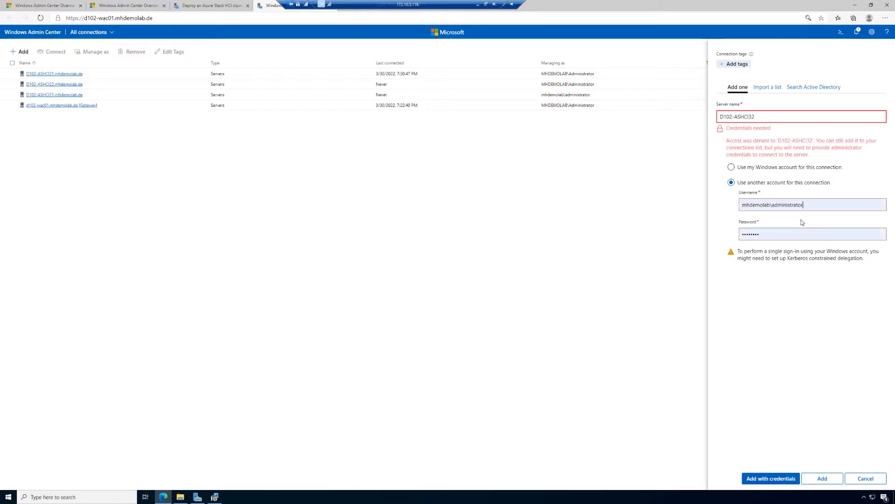
pyautogui.click(771, 478)
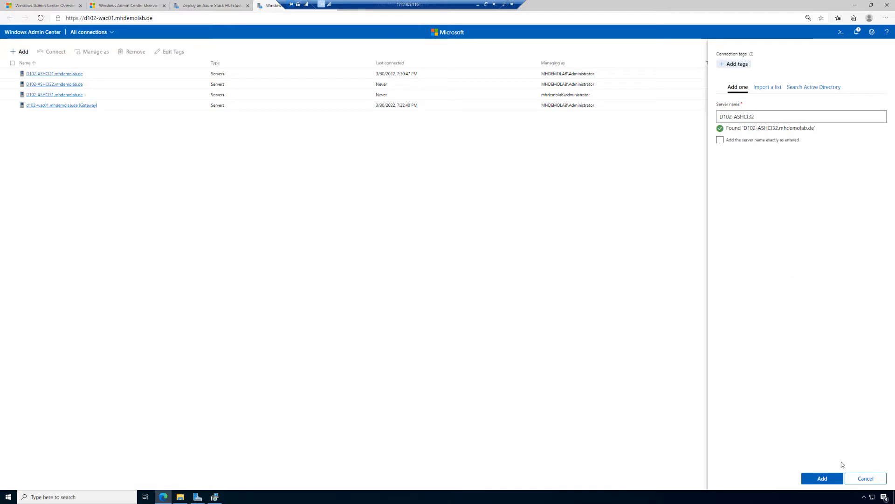
pyautogui.click(834, 479)
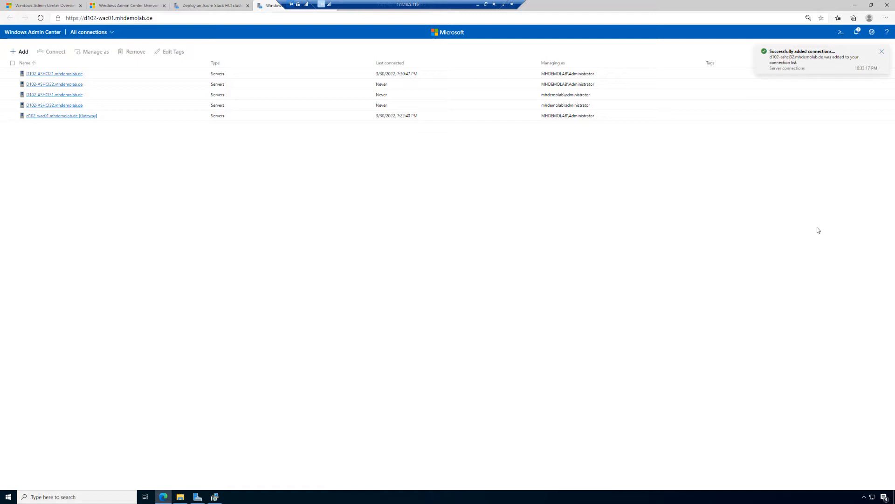
# Add the server D102-ASHCI33 to the connections list, supplying the saved mhdemolab\administrator username and its account password
pyautogui.click(21, 52)
pyautogui.click(381, 133)
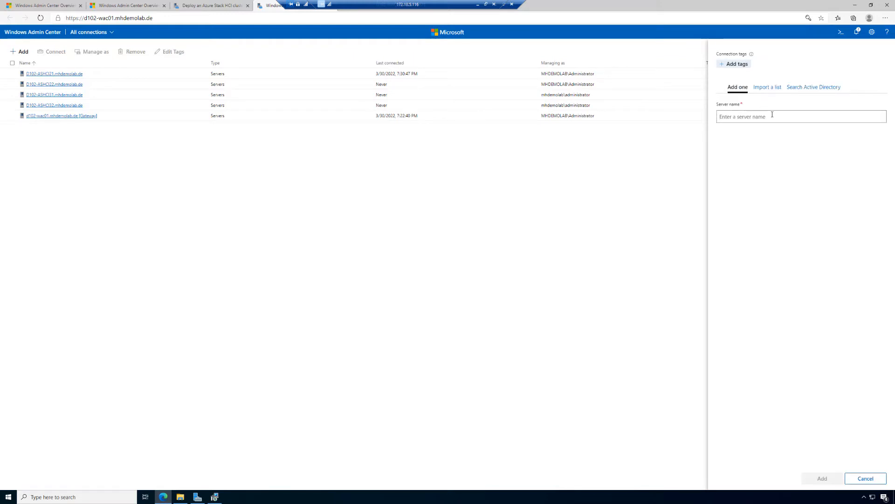
pyautogui.write('D102-ASHCI31')
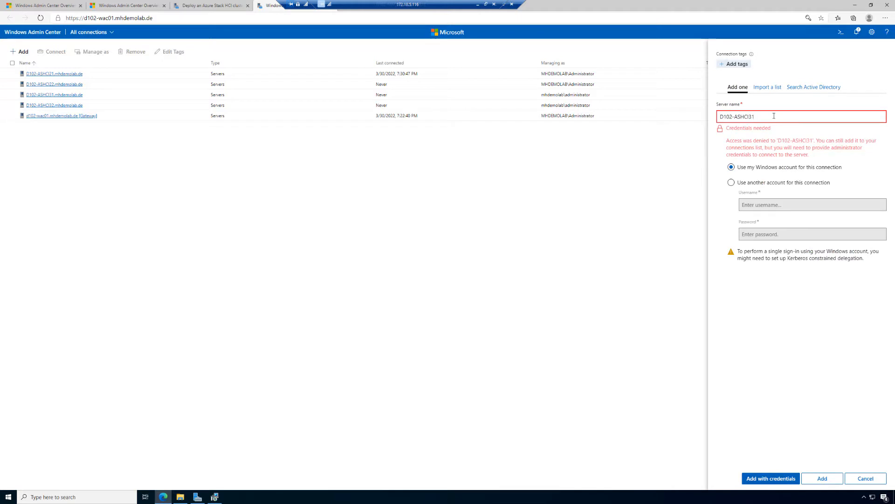
pyautogui.press('BackSpace')
pyautogui.write('3')
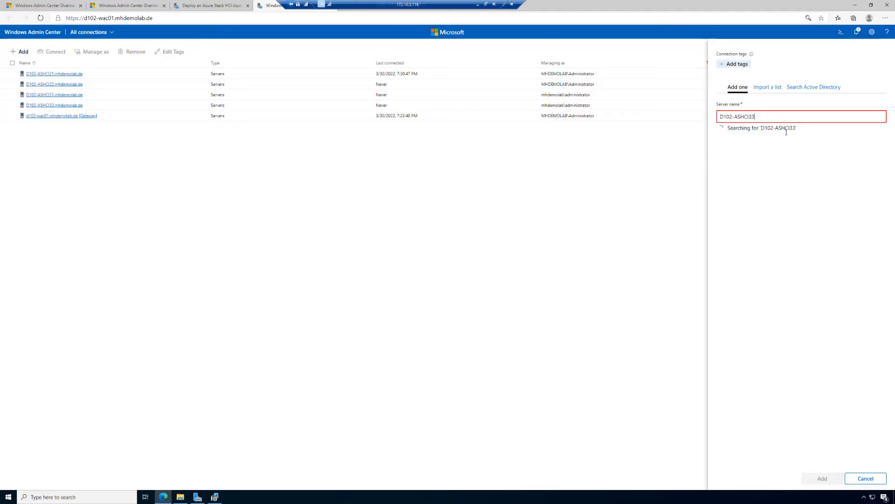
pyautogui.click(769, 183)
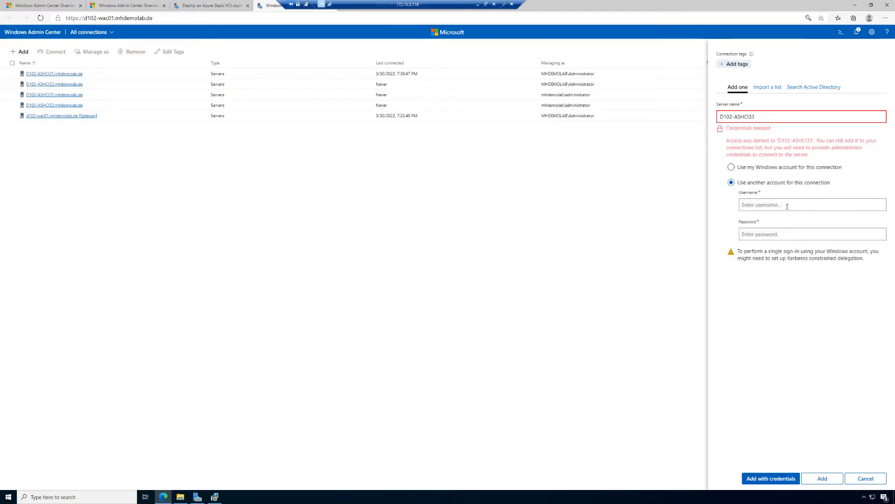
pyautogui.click(785, 204)
pyautogui.click(792, 219)
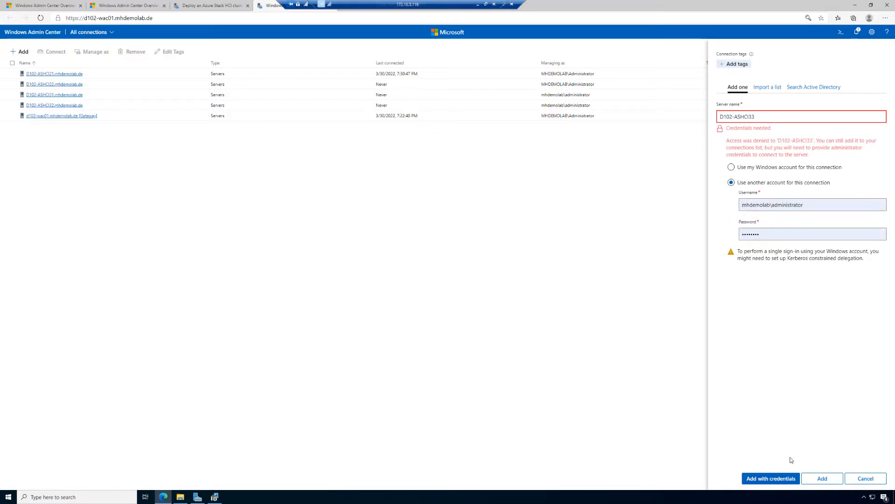
pyautogui.click(781, 478)
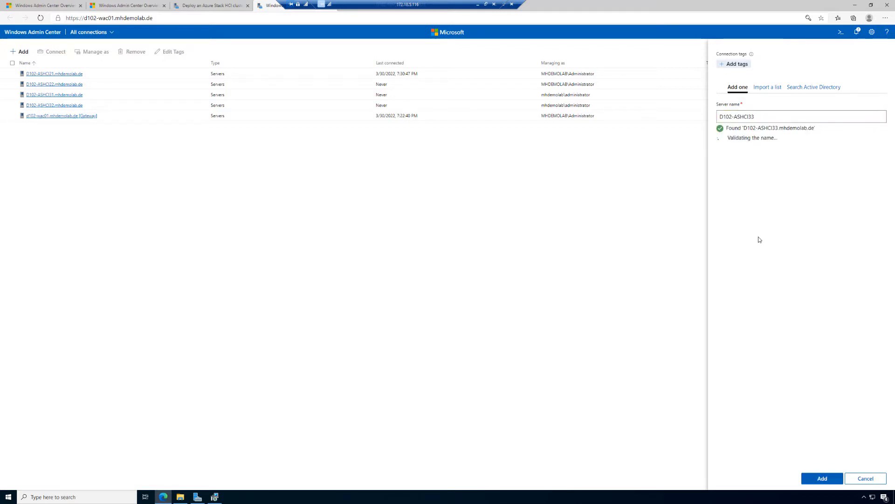
pyautogui.click(829, 482)
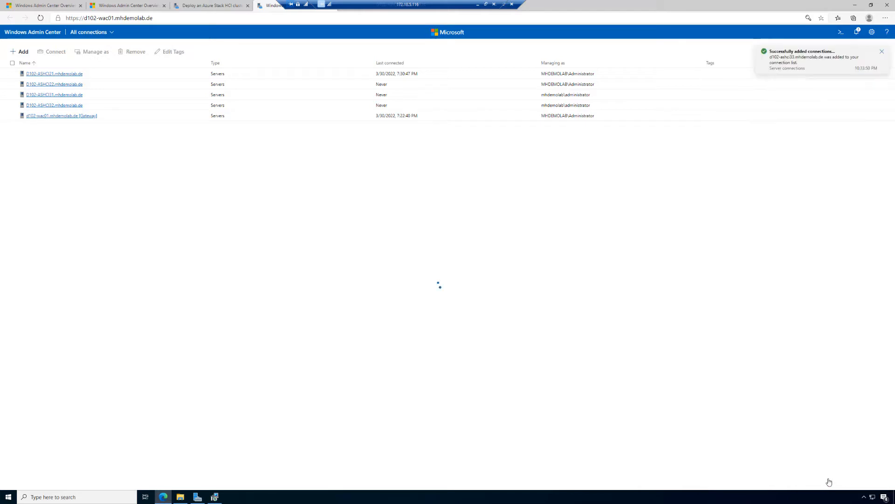
# Install the Hyper-V role on D102-ASHCI31 with automatic reboot if required, and view the installation's progress in the notifications
pyautogui.click(58, 97)
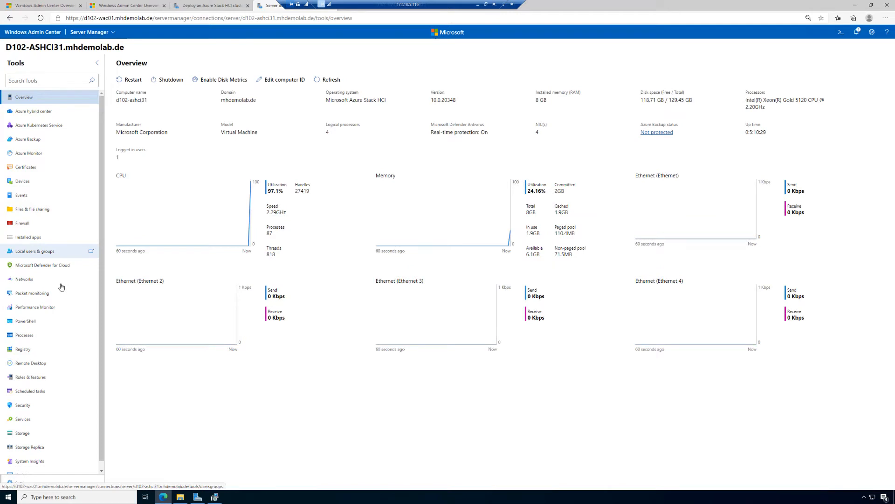
pyautogui.click(42, 379)
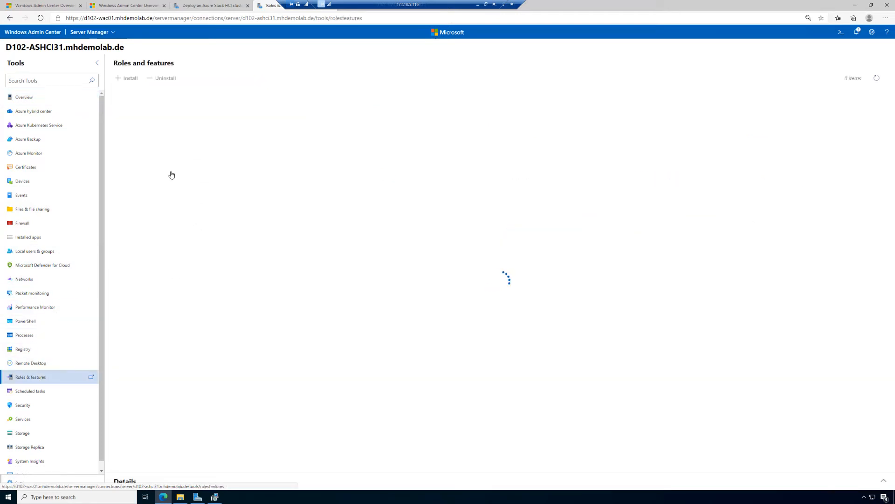
pyautogui.click(128, 123)
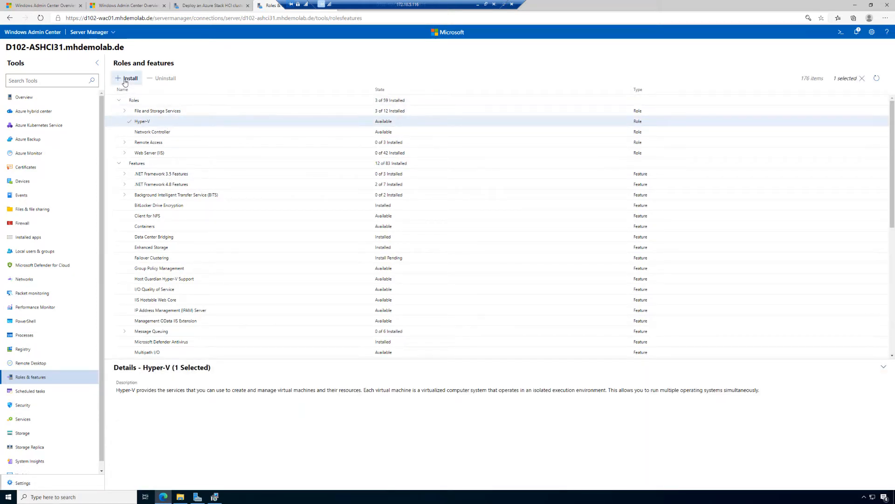
pyautogui.click(126, 79)
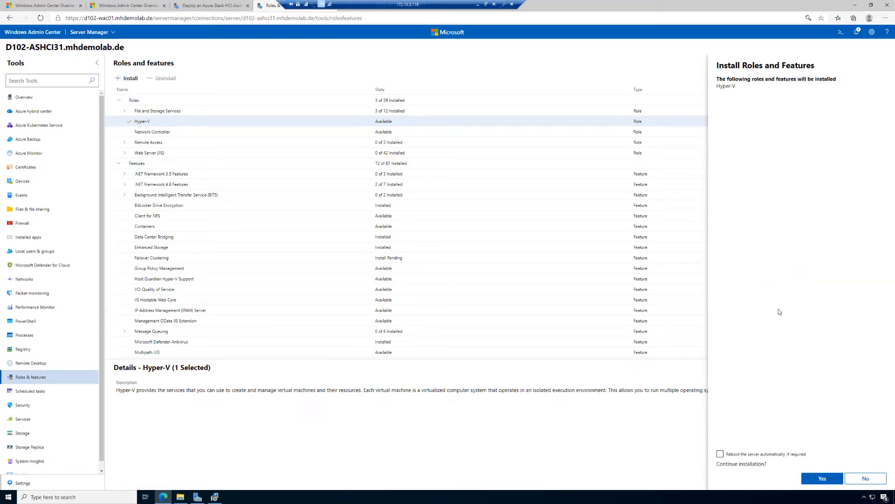
pyautogui.click(720, 455)
pyautogui.click(822, 478)
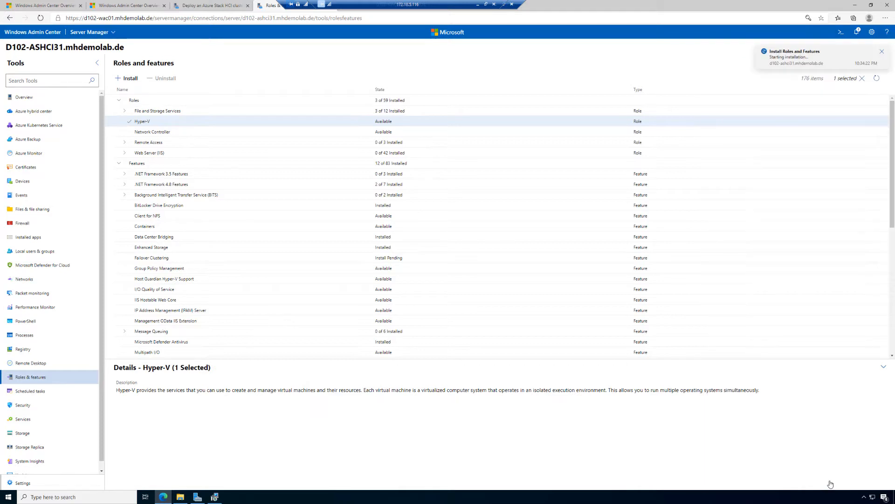
pyautogui.click(858, 34)
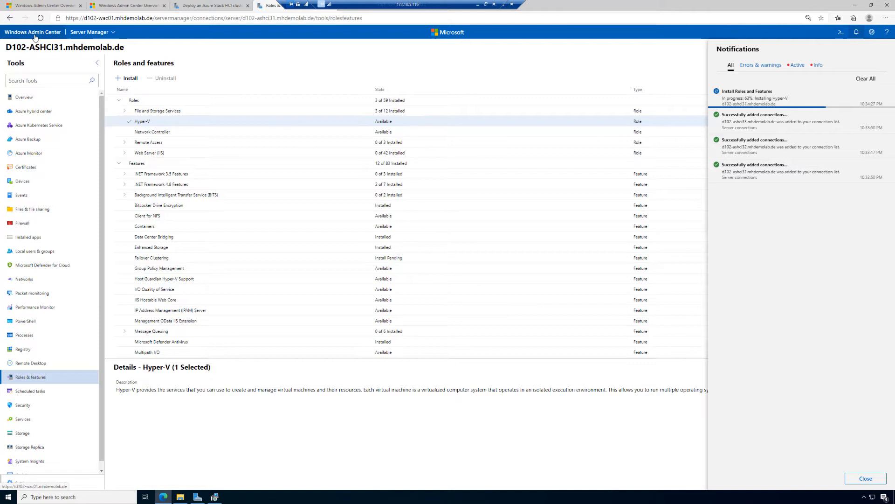
# Open the connections list in a separate browser tab, keeping the roles and features of D102-ASHCI31 open
pyautogui.rightClick(35, 37)
pyautogui.click(64, 43)
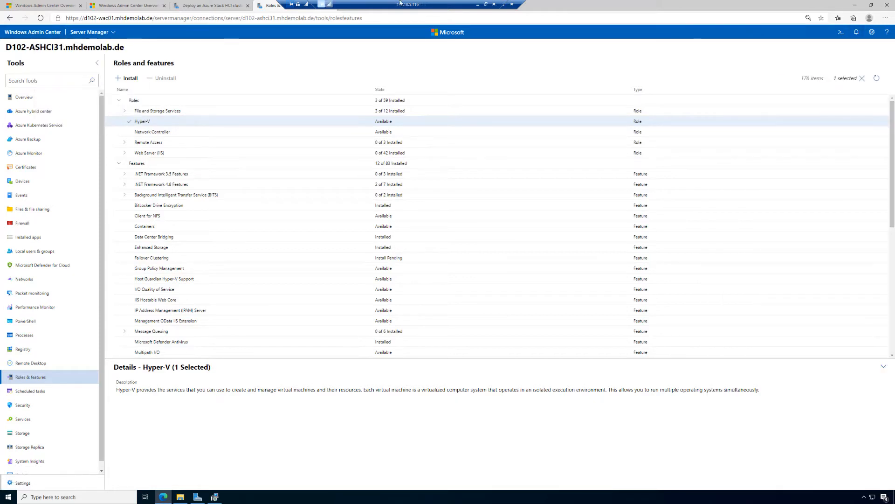
pyautogui.click(364, 6)
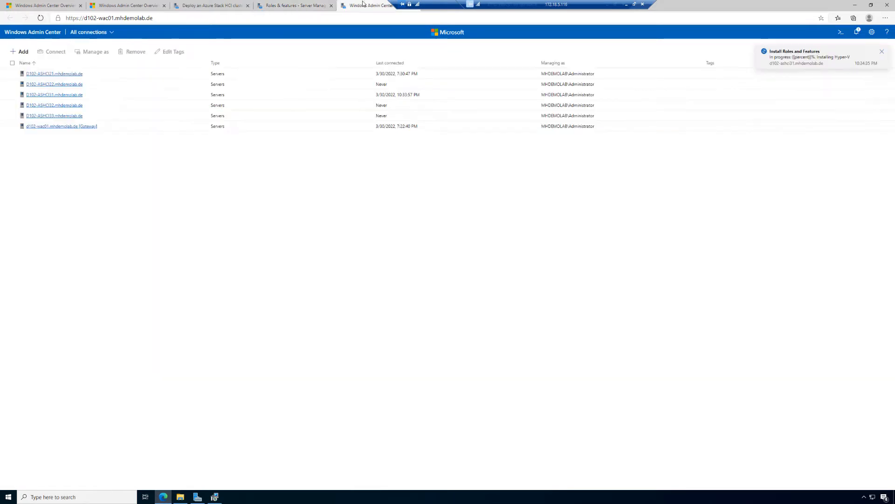
# Connect to D102-ASHCI32 with another account, using the saved administrator username and password for all connections
pyautogui.click(44, 106)
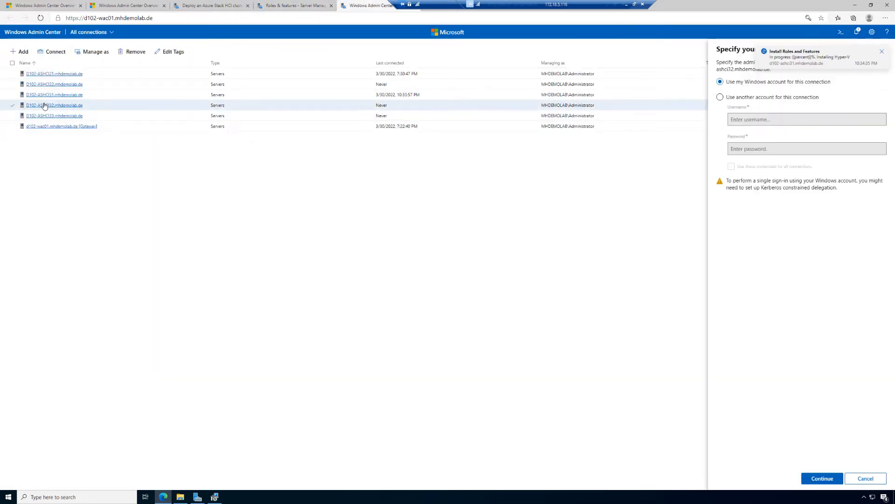
pyautogui.click(759, 97)
pyautogui.click(768, 121)
pyautogui.click(765, 134)
pyautogui.click(761, 168)
pyautogui.click(831, 483)
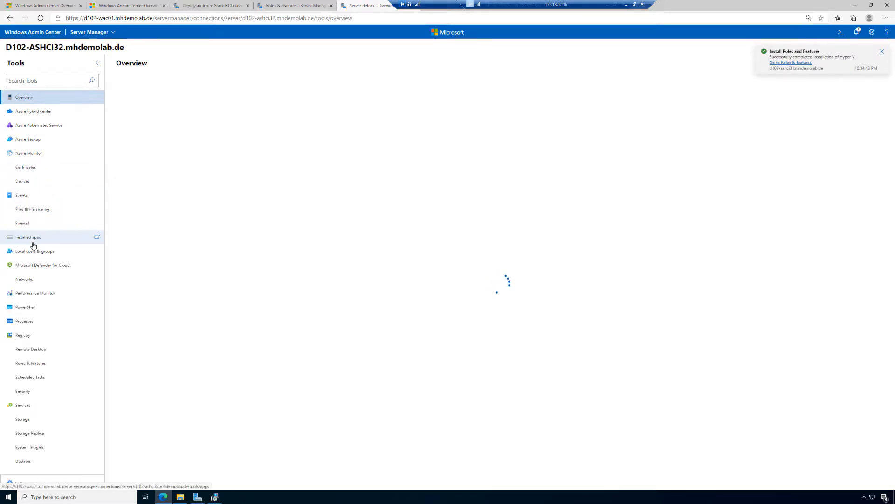
# Install the Hyper-V role on D102-ASHCI32 with automatic reboot if required
pyautogui.scroll(-2, 47, 253)
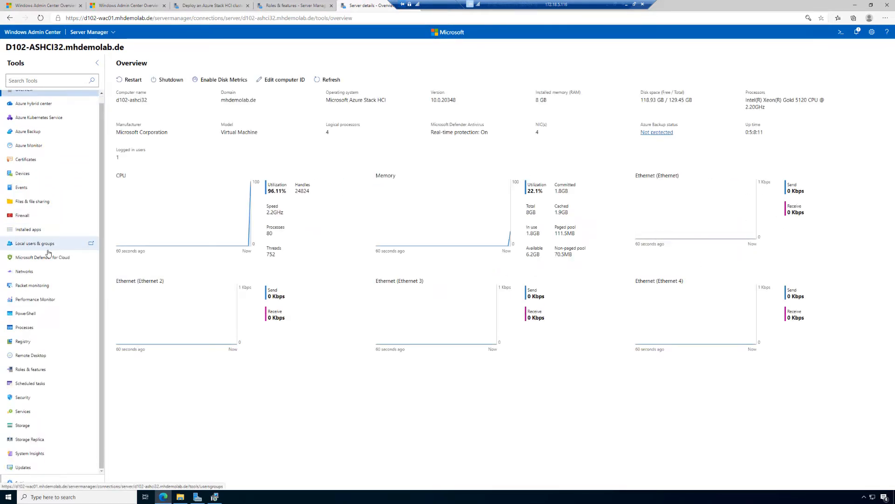
pyautogui.click(43, 370)
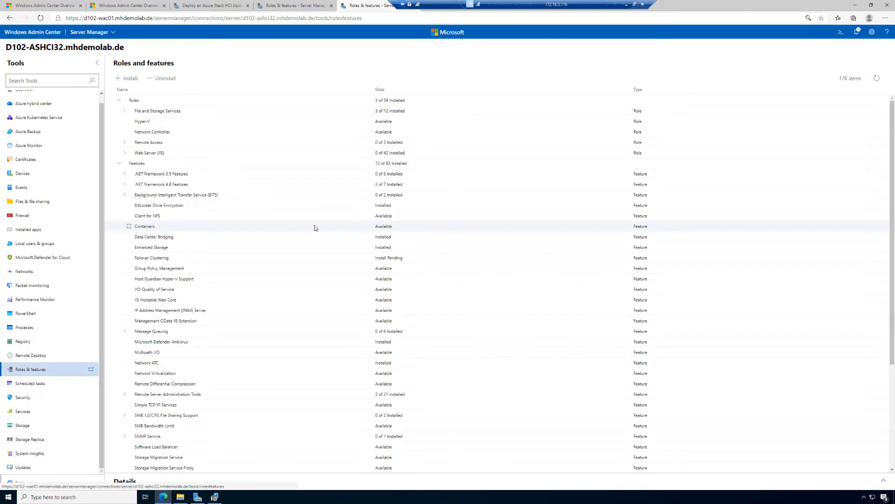
pyautogui.click(127, 123)
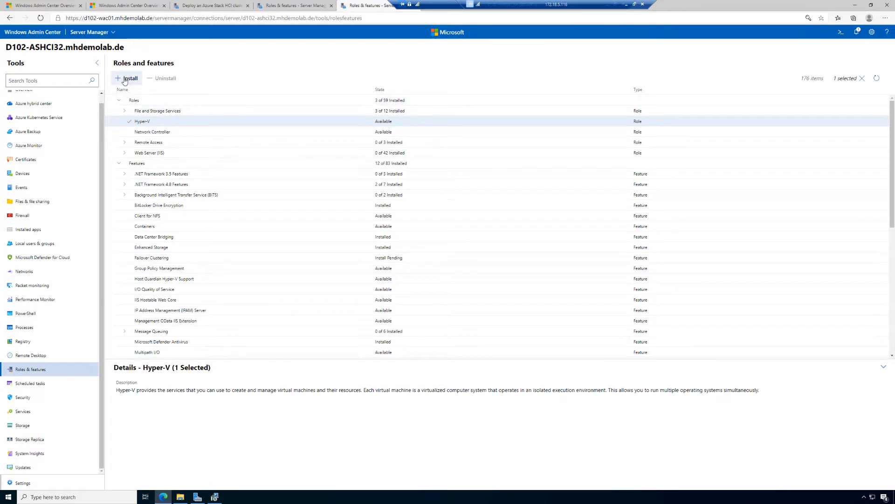
pyautogui.click(125, 80)
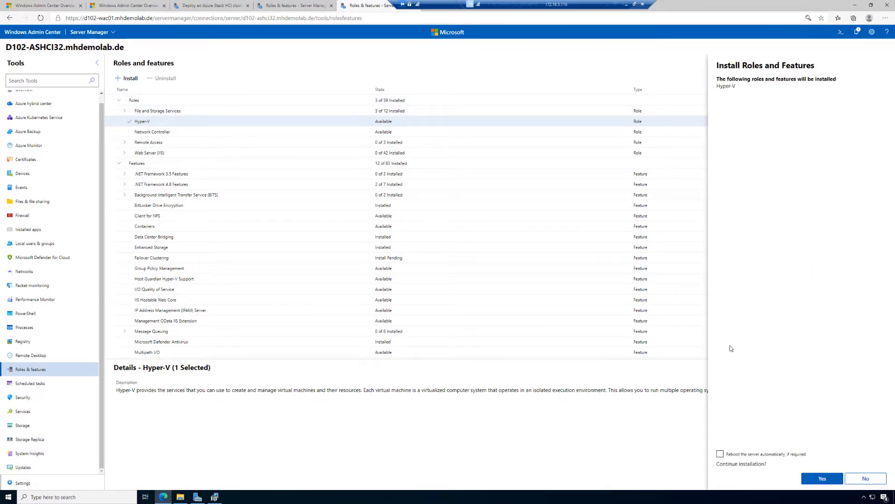
pyautogui.click(720, 454)
pyautogui.click(808, 480)
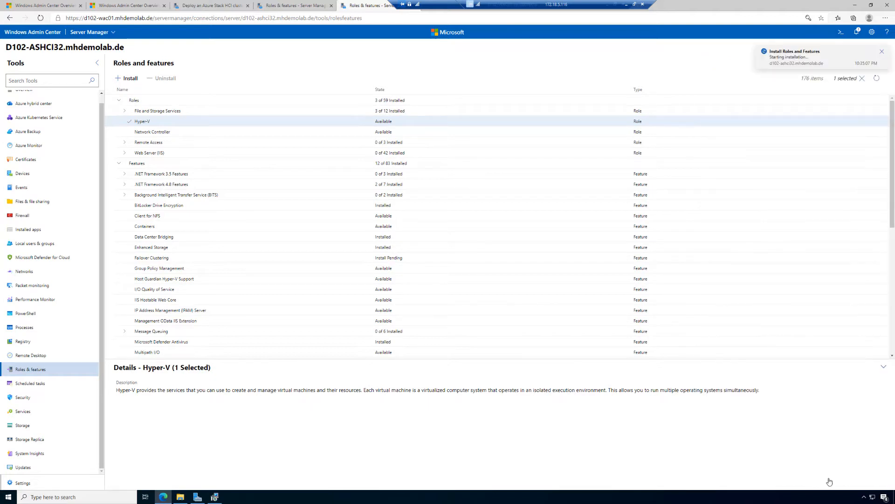
# Check the Hyper-V installation notifications of D102-ASHCI31, and connect to D102-ASHCI33 from the connections list
pyautogui.click(293, 6)
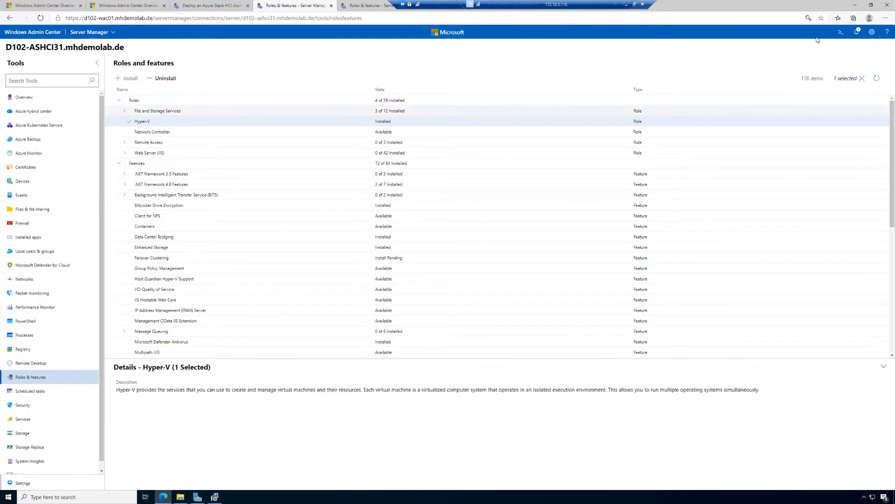
pyautogui.click(858, 33)
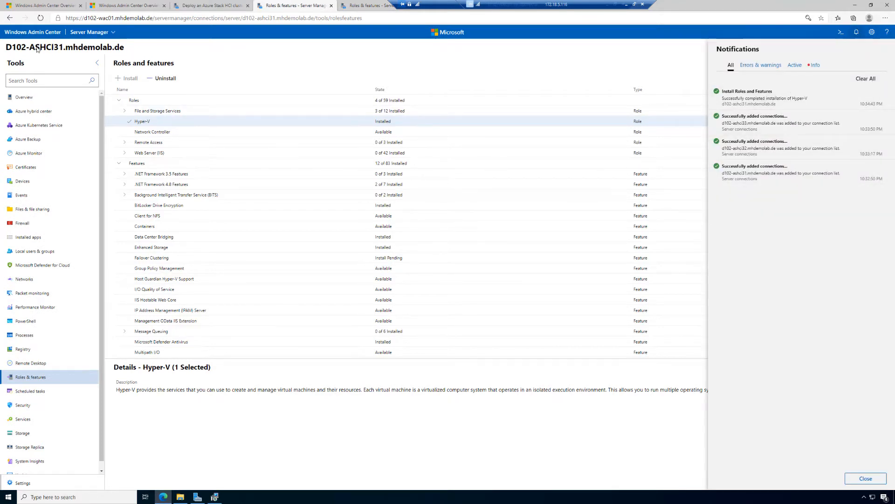
pyautogui.click(46, 34)
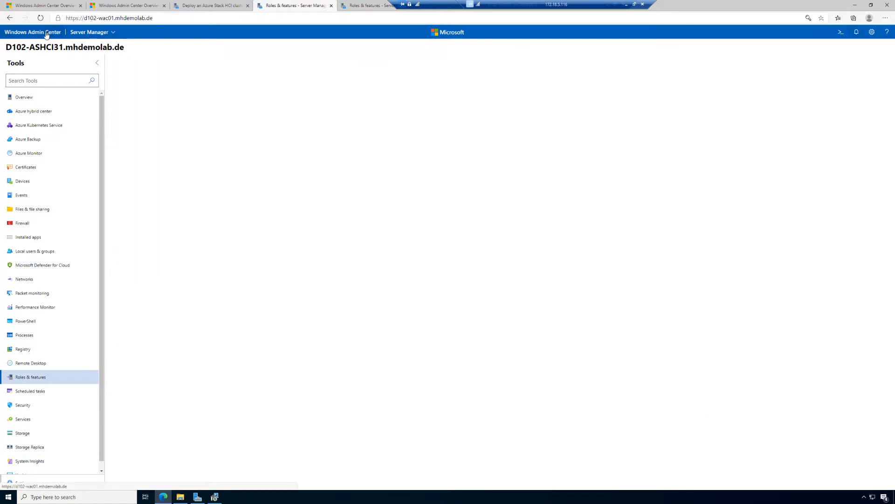
pyautogui.click(55, 117)
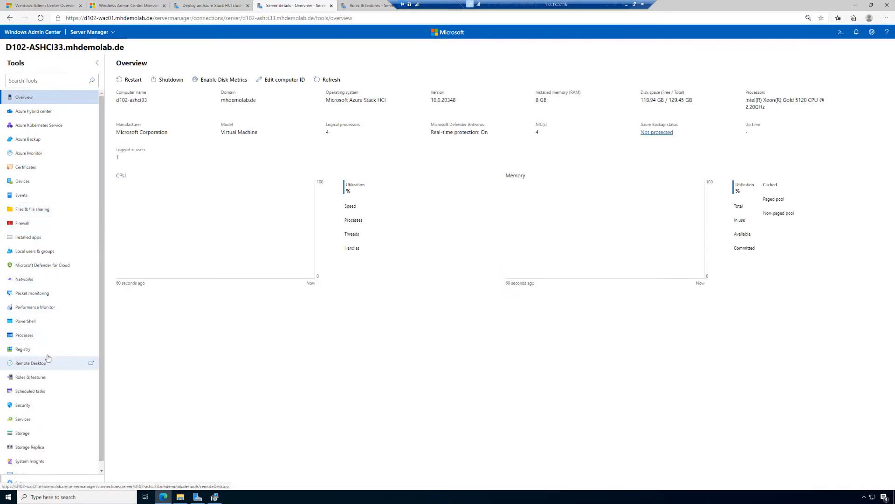
# Install the Hyper-V role on D102-ASHCI33 with automatic reboot if required
pyautogui.click(59, 375)
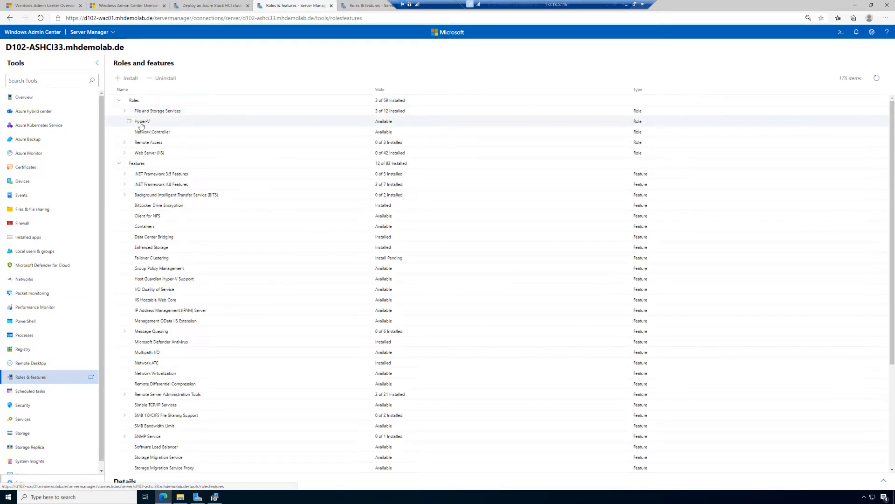
pyautogui.click(129, 121)
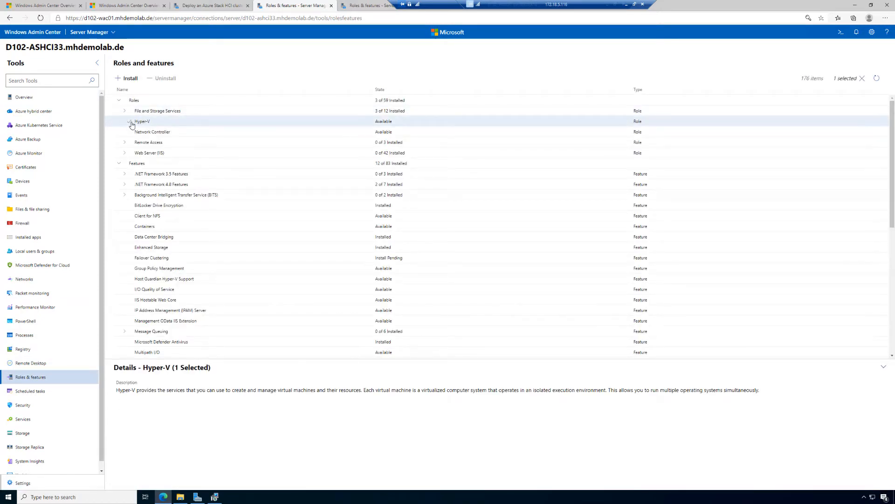
pyautogui.click(126, 79)
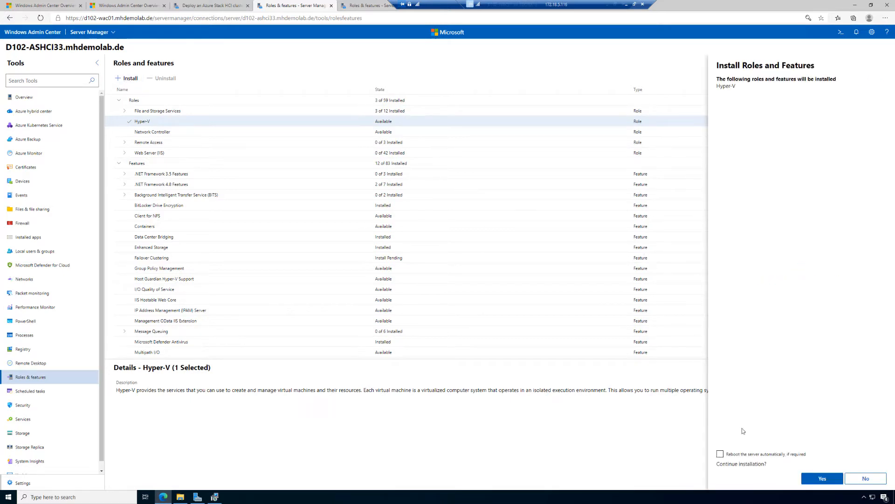
pyautogui.click(758, 455)
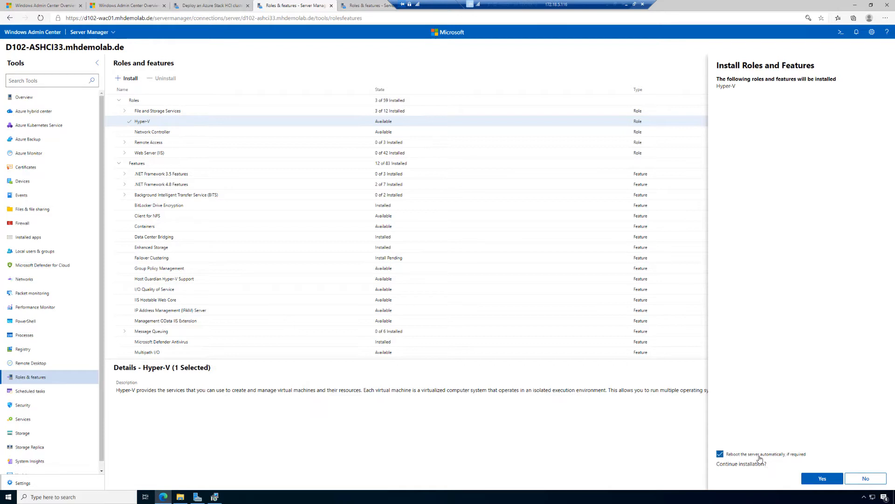
pyautogui.click(823, 478)
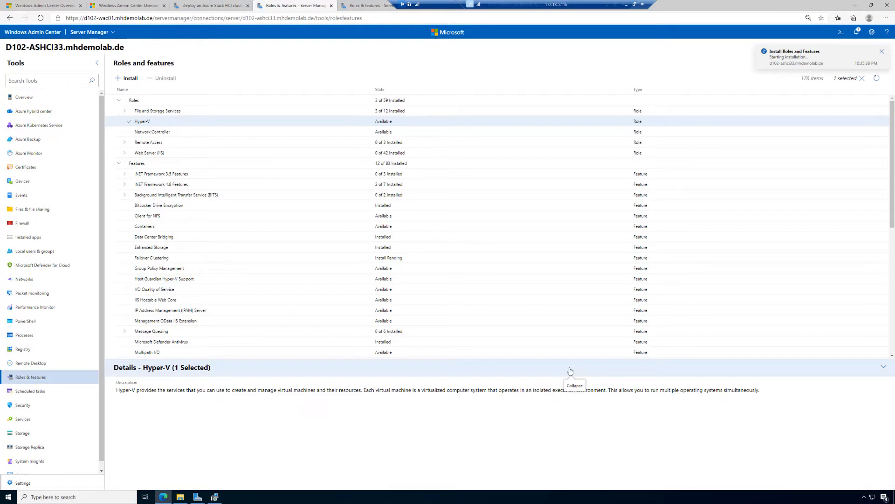
# Return to the Azure Stack HCI cluster deployment, refresh the required features' status and continue to the operating system updates
pyautogui.click(211, 5)
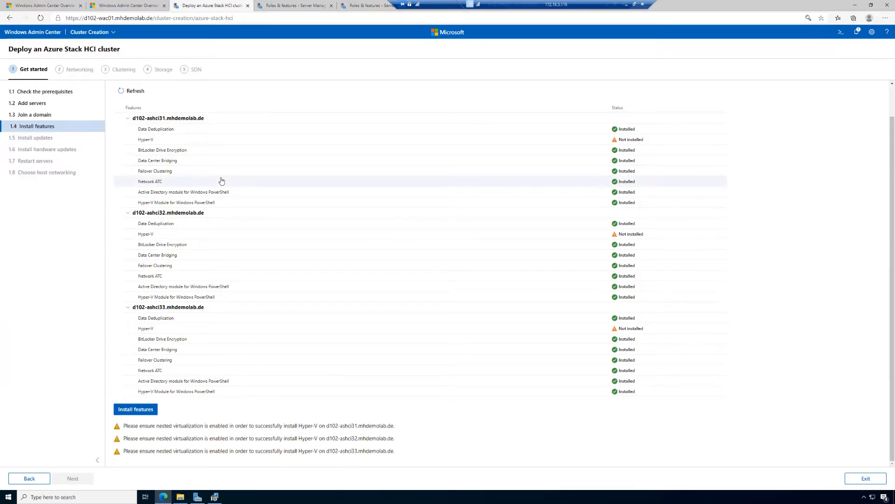
pyautogui.click(134, 91)
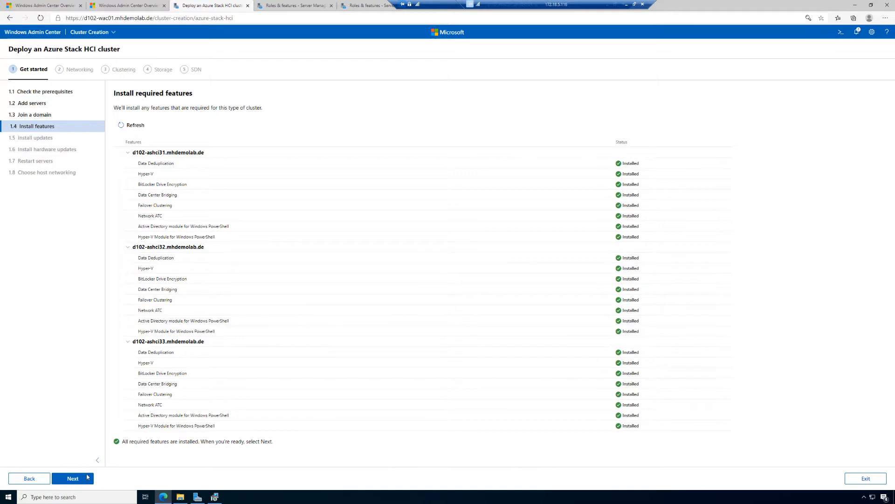
pyautogui.click(73, 478)
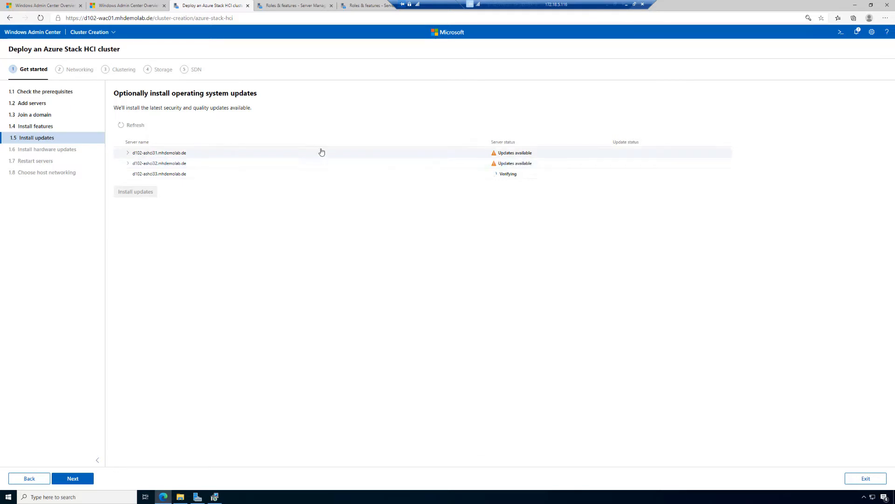
# Review the available operating system updates of all three servers, and continue to the hardware updates without installing them
pyautogui.click(128, 152)
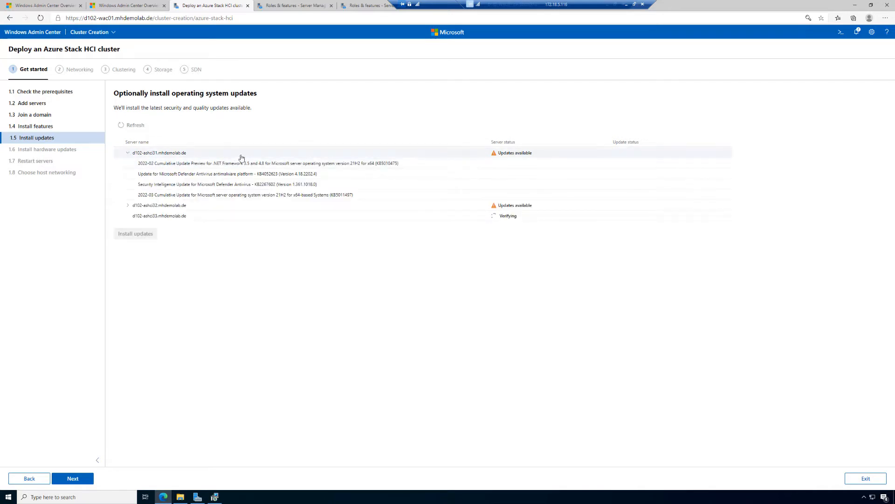
pyautogui.click(127, 205)
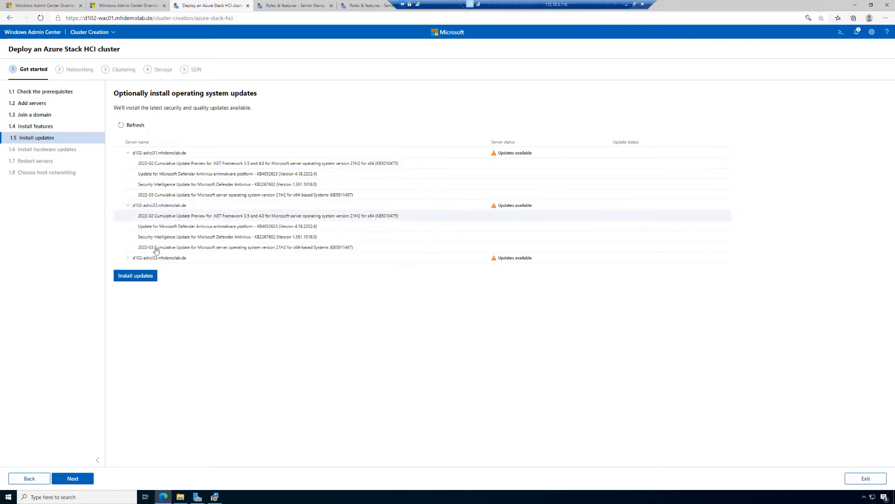
pyautogui.click(128, 258)
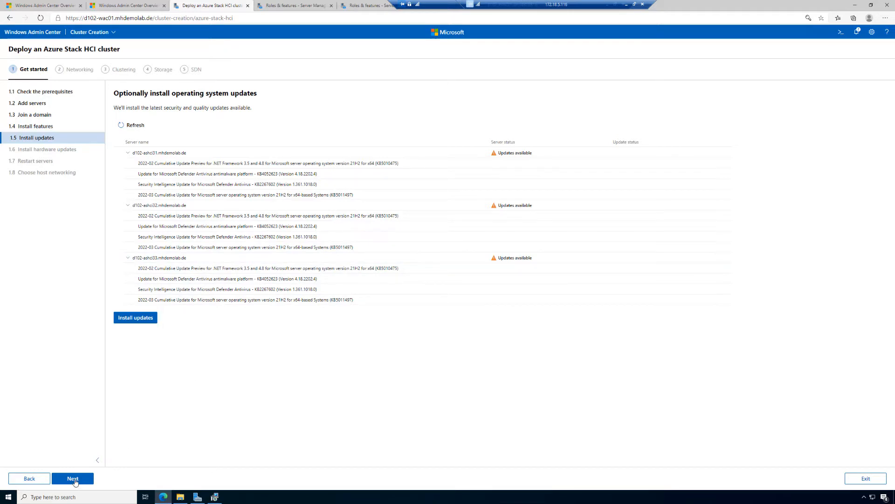
pyautogui.click(73, 478)
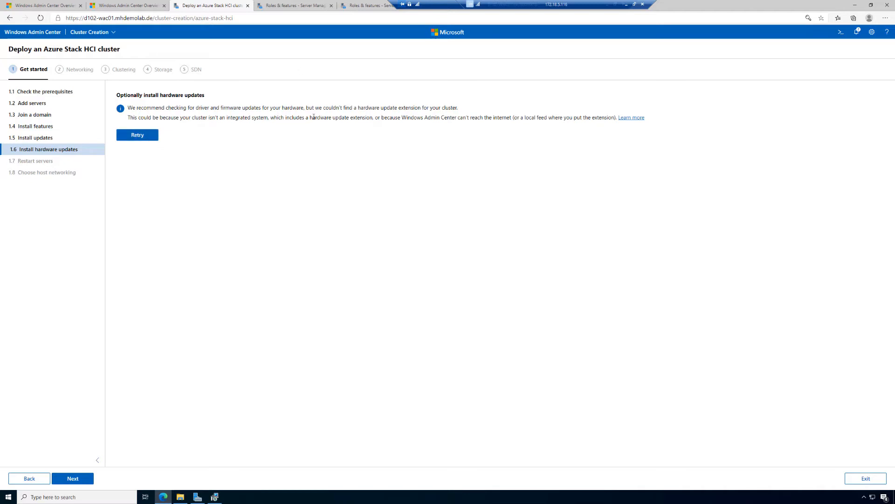
# Skip the hardware updates, restart all three servers and proceed to the host networking choice
pyautogui.moveTo(222, 117); pyautogui.dragTo(265, 117)
pyautogui.click(73, 478)
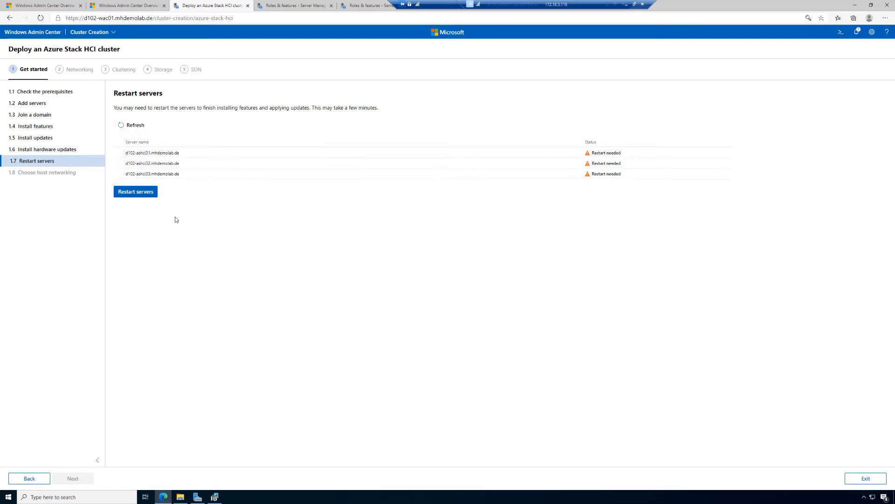
pyautogui.click(139, 193)
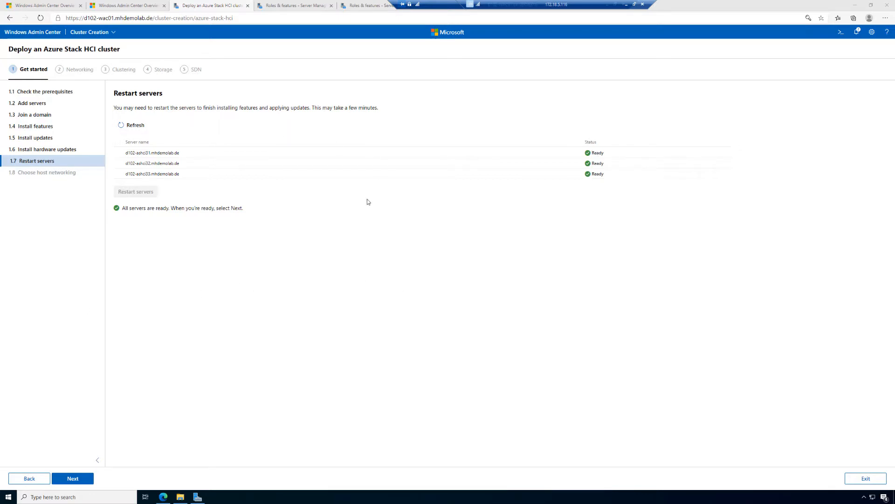
pyautogui.click(81, 478)
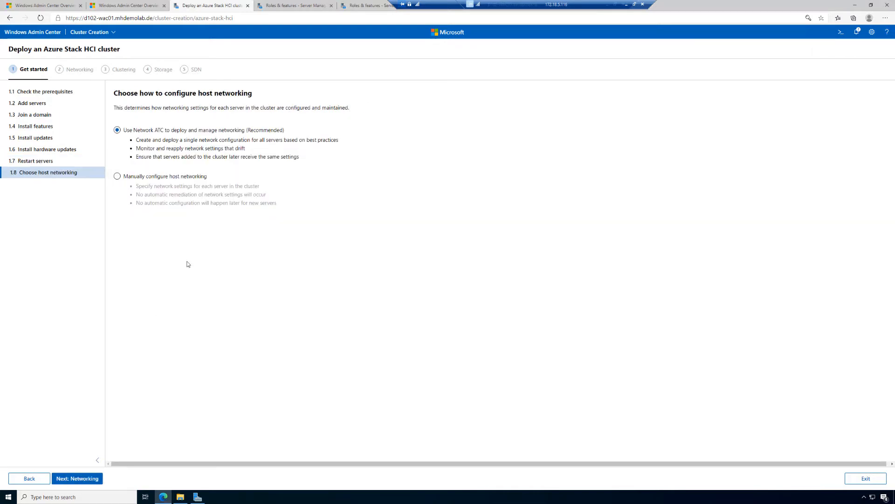
# Choose to manually configure host networking and continue to the Networking stage
pyautogui.click(119, 179)
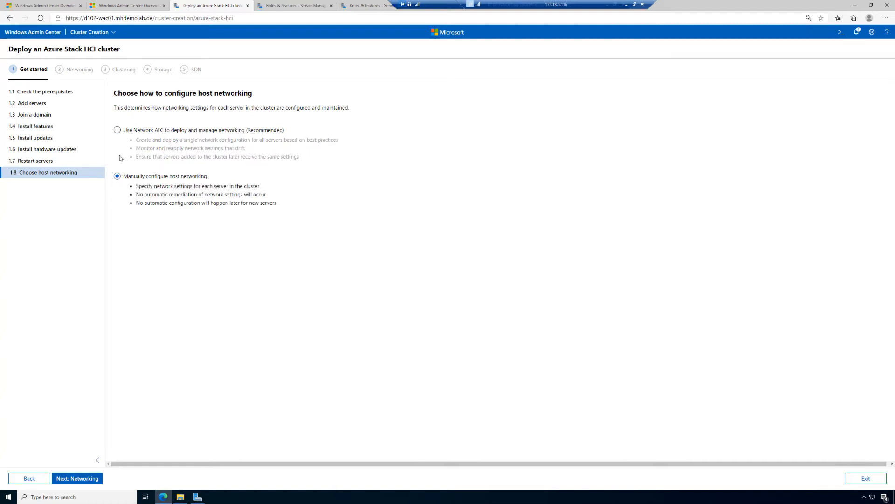
pyautogui.click(118, 132)
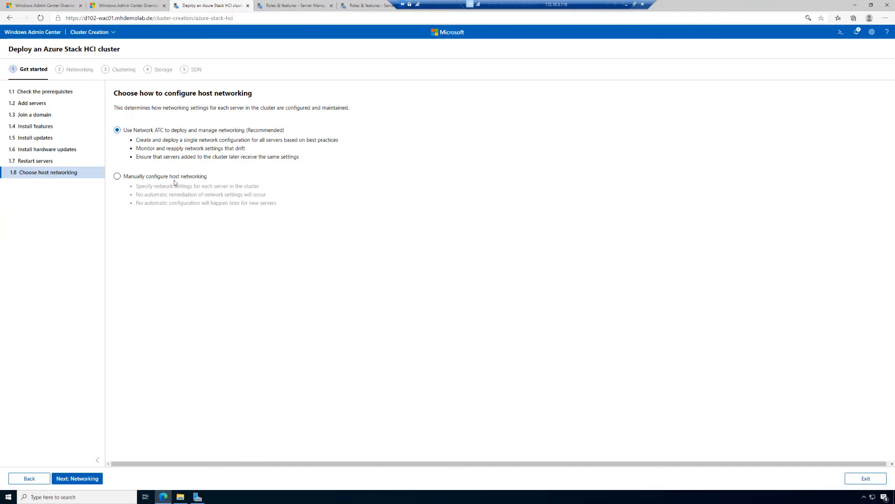
pyautogui.click(136, 179)
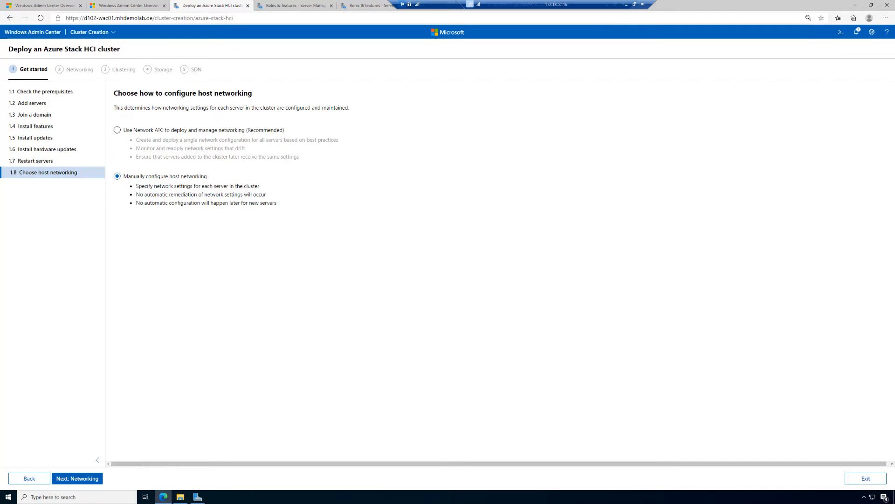
pyautogui.click(79, 478)
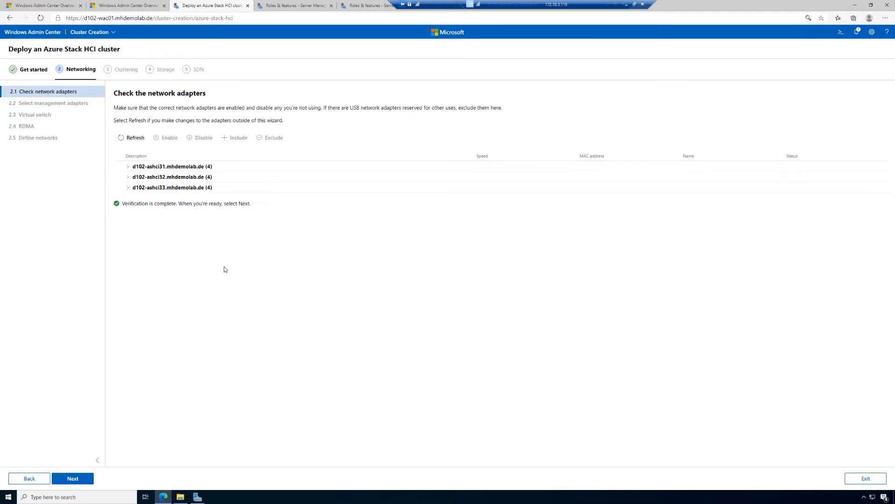
# Review the network adapters of all three servers and continue to the management adapter selection
pyautogui.click(128, 167)
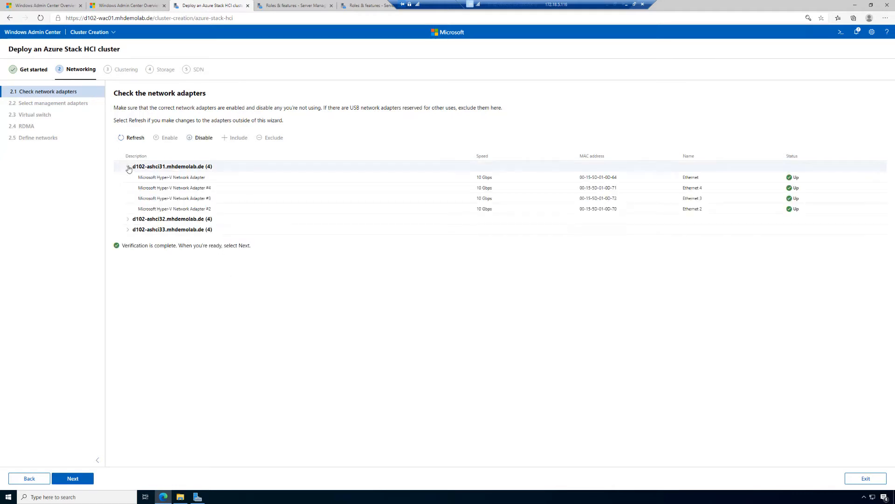
pyautogui.click(128, 220)
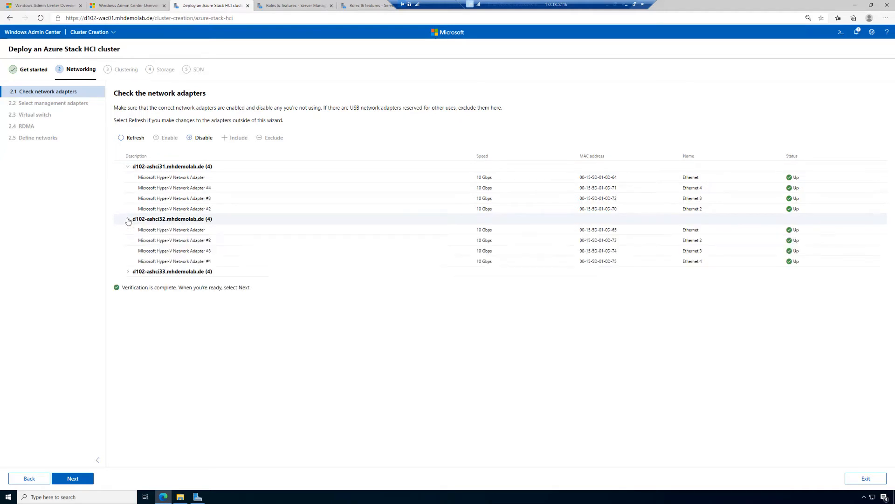
pyautogui.click(127, 272)
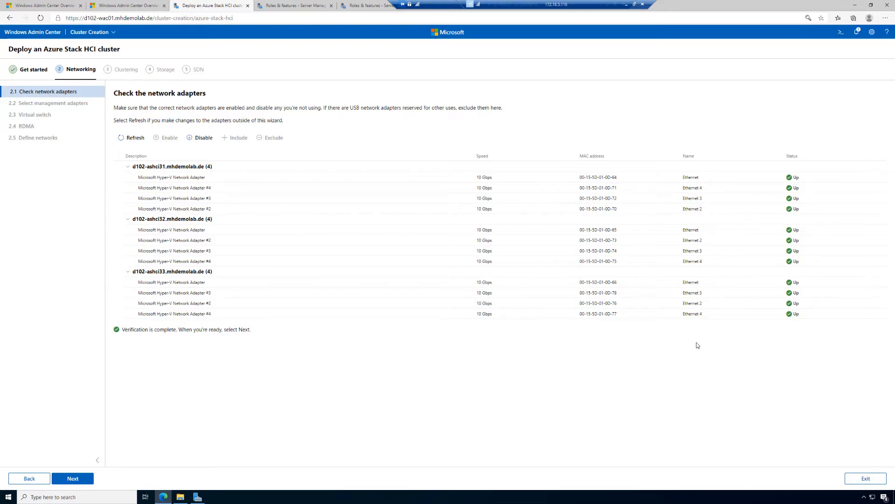
pyautogui.click(73, 479)
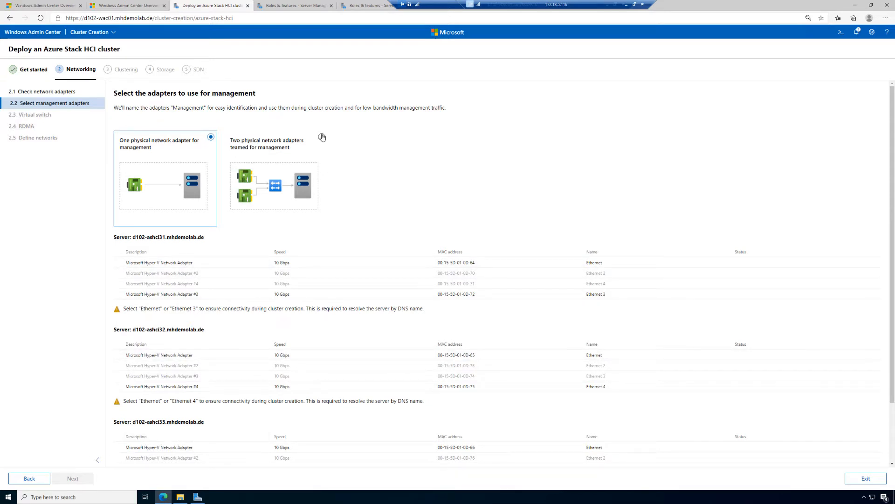
# Use one physical network adapter for management, selecting the Microsoft Hyper-V Network Adapter named Ethernet on each of the three servers
pyautogui.click(321, 137)
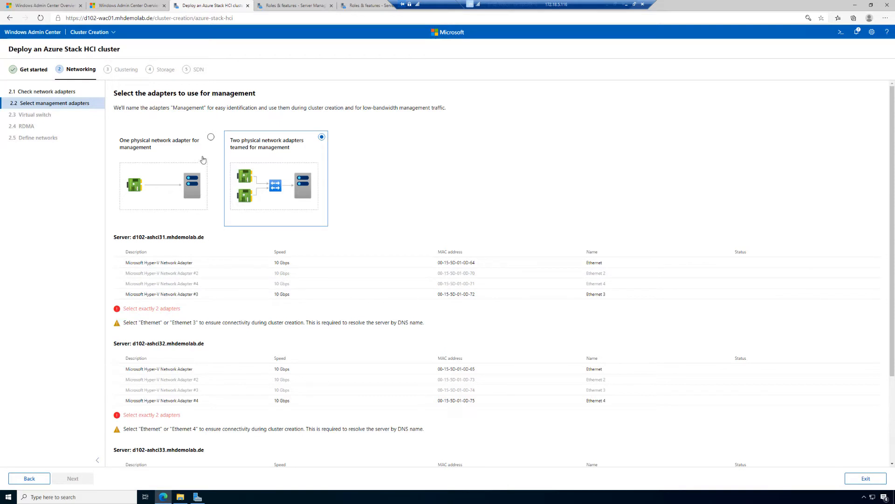
pyautogui.click(210, 141)
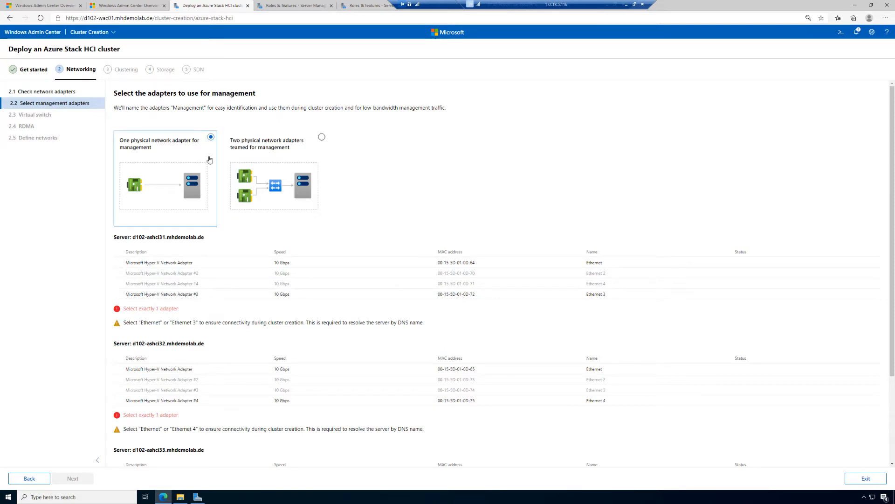
pyautogui.click(118, 264)
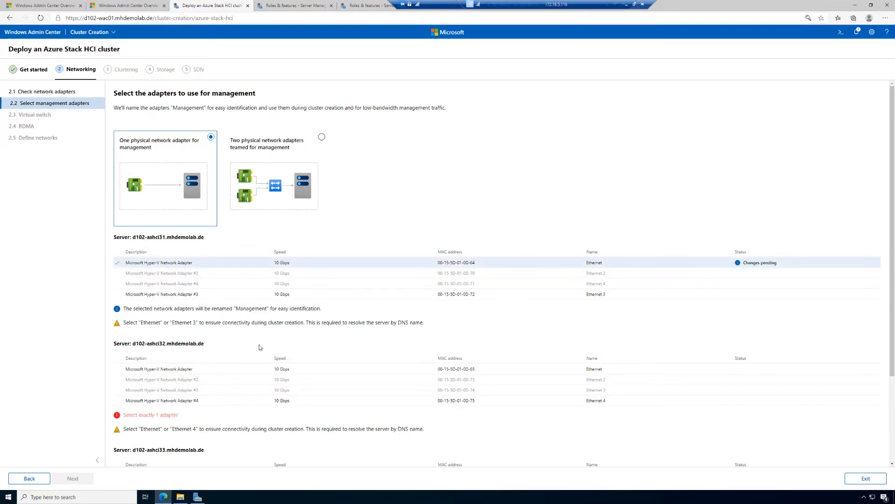
pyautogui.click(117, 369)
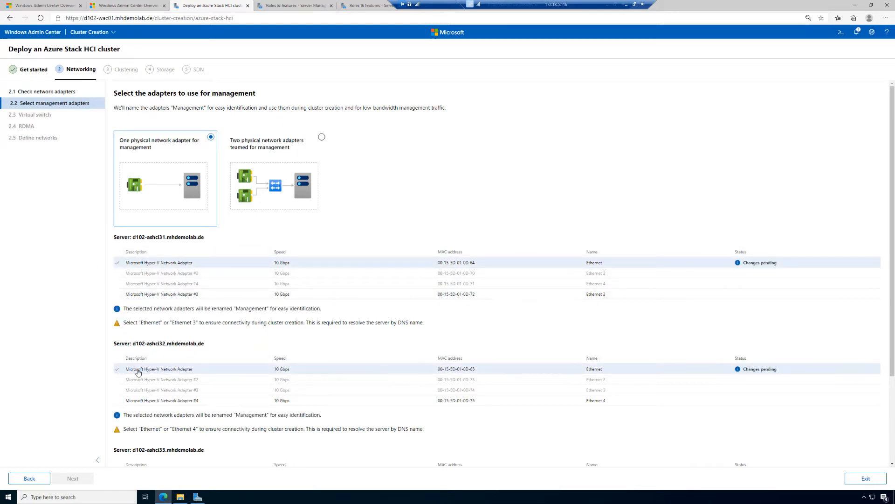
pyautogui.scroll(-2, 140, 372)
pyautogui.click(116, 418)
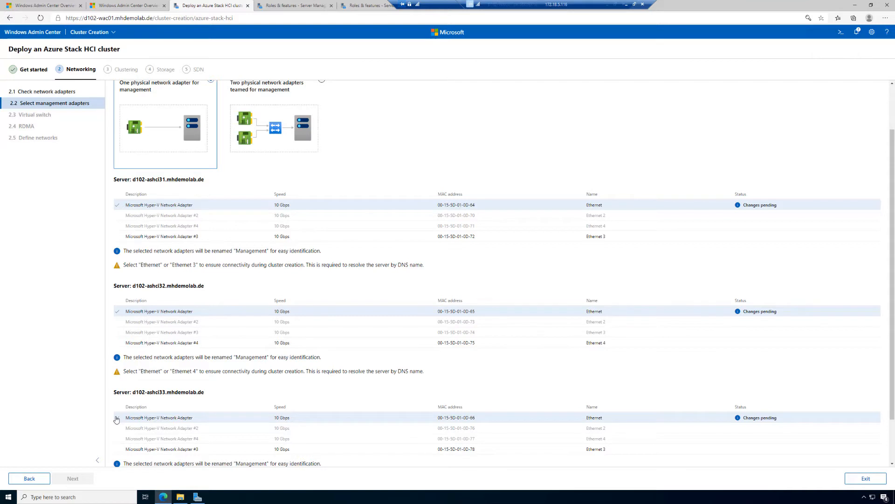
# Apply and test the management adapter selection, and continue to the virtual switch configuration
pyautogui.scroll(2, 154, 364)
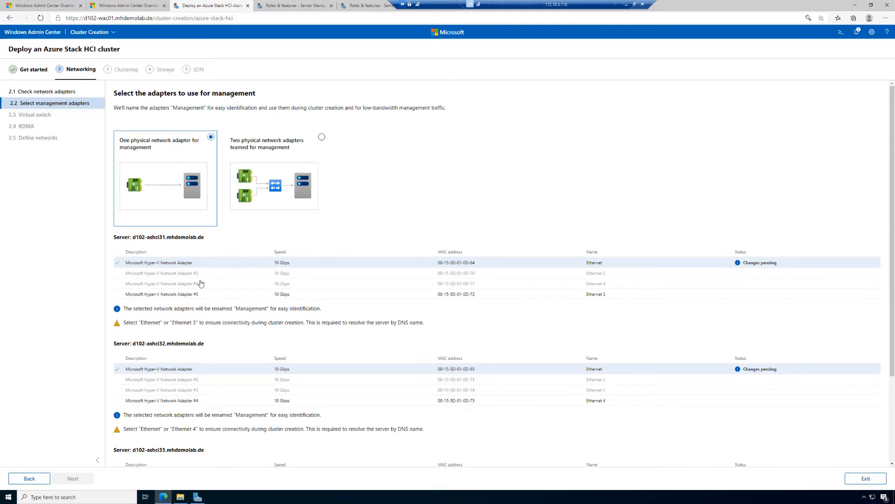
pyautogui.scroll(-4, 200, 290)
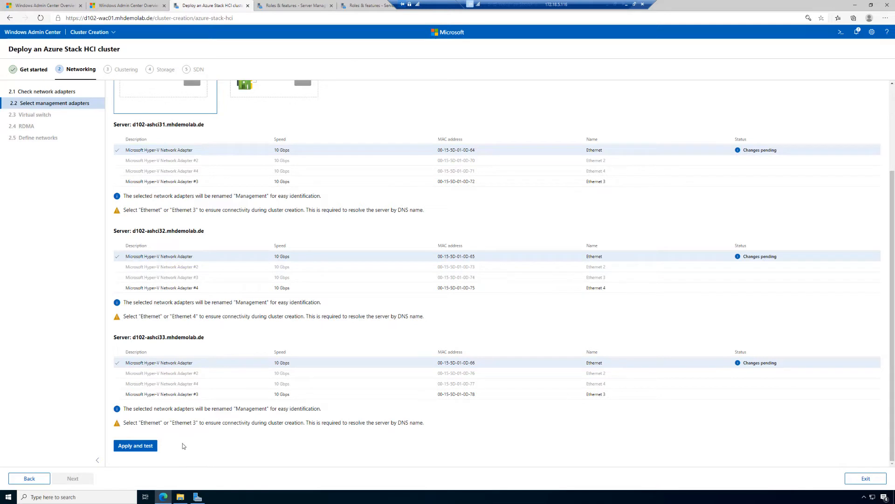
pyautogui.click(132, 447)
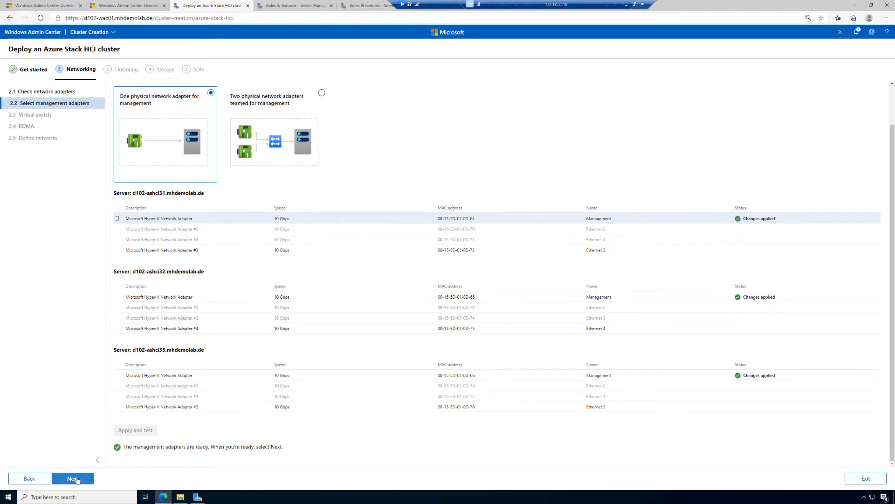
pyautogui.click(77, 479)
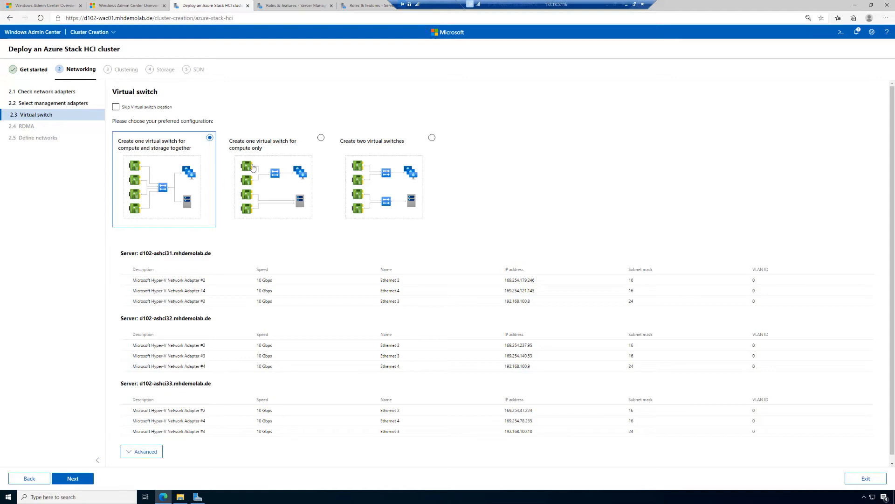
# Compare the compute-only, two-switch and combined compute-and-storage virtual switch configurations and the adapter choices each one offers
pyautogui.click(321, 138)
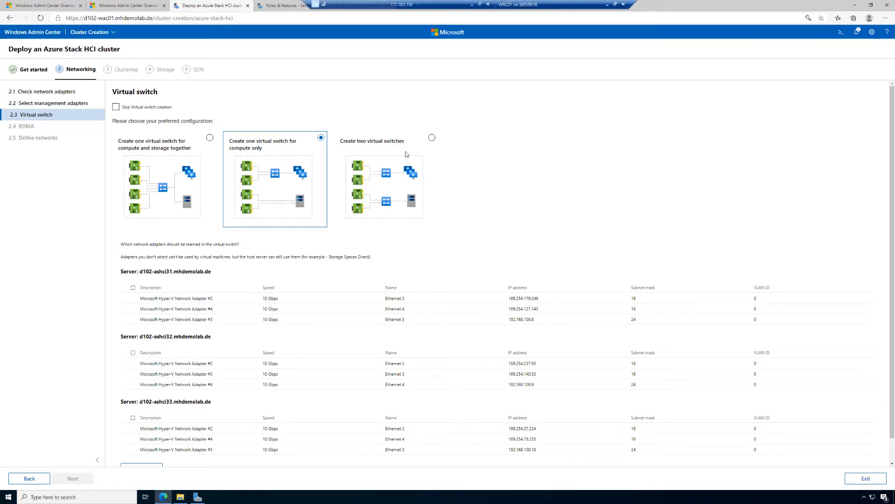
pyautogui.click(432, 137)
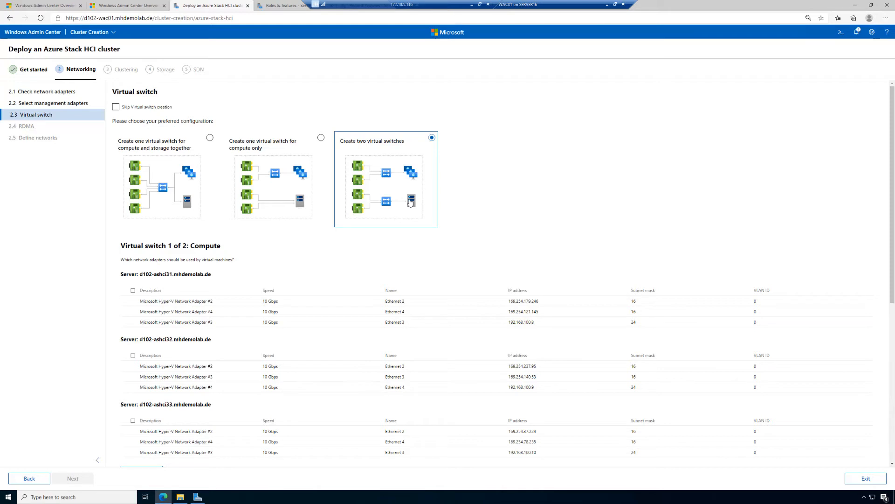
pyautogui.click(321, 138)
pyautogui.click(210, 139)
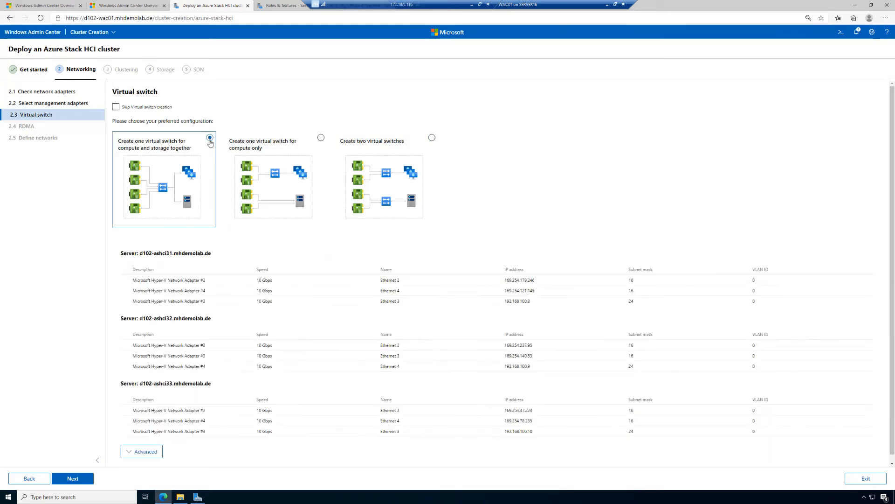
# Skip virtual switch creation, leave RDMA unconfigured, and continue to the network definition
pyautogui.click(115, 107)
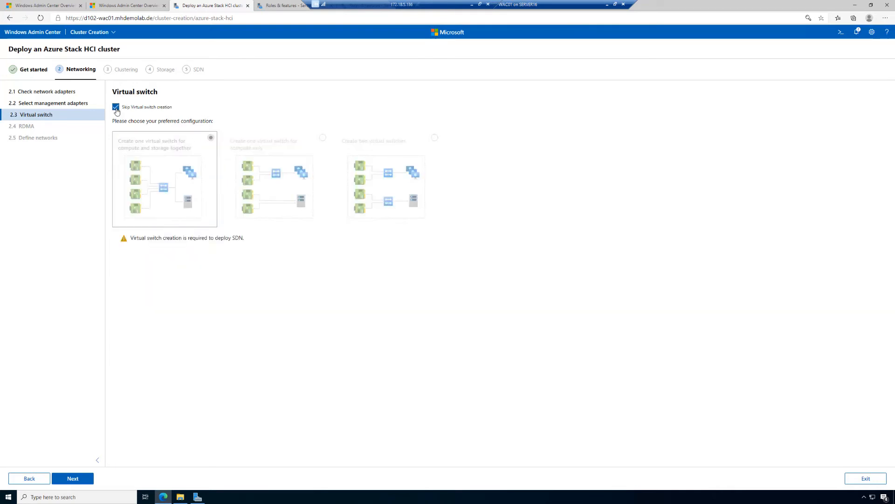
pyautogui.click(116, 110)
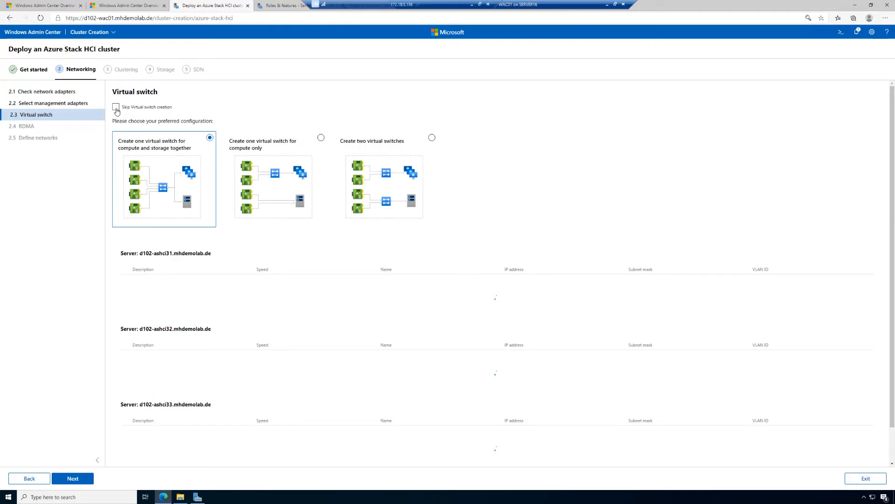
pyautogui.click(116, 108)
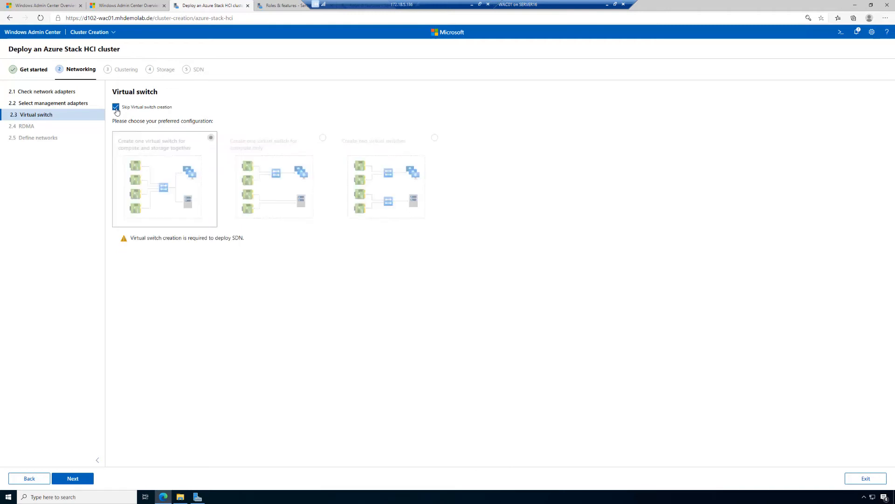
pyautogui.click(116, 109)
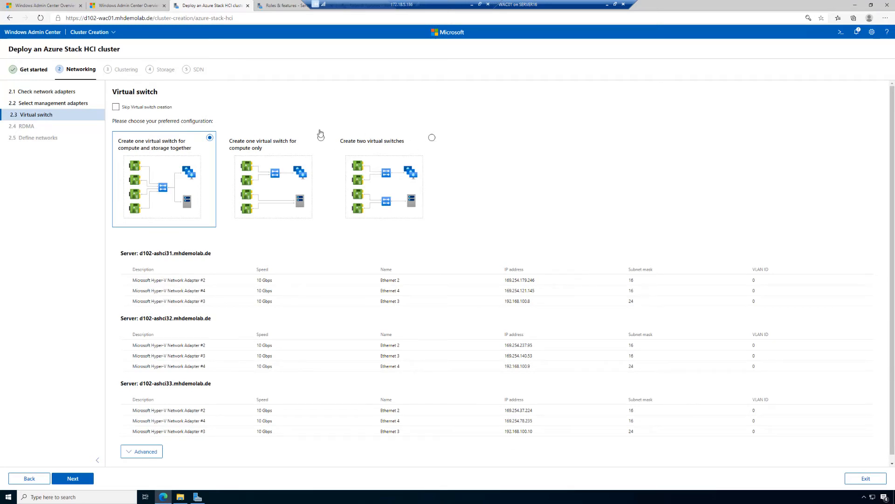
pyautogui.click(115, 108)
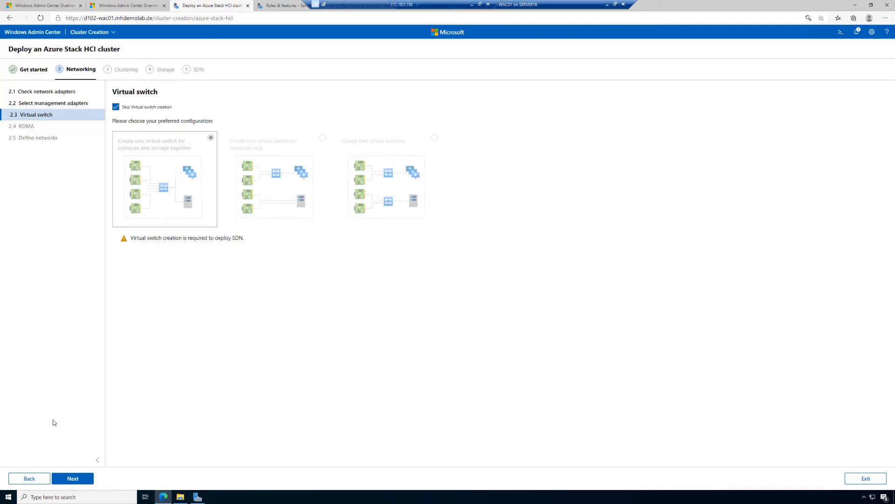
pyautogui.click(77, 480)
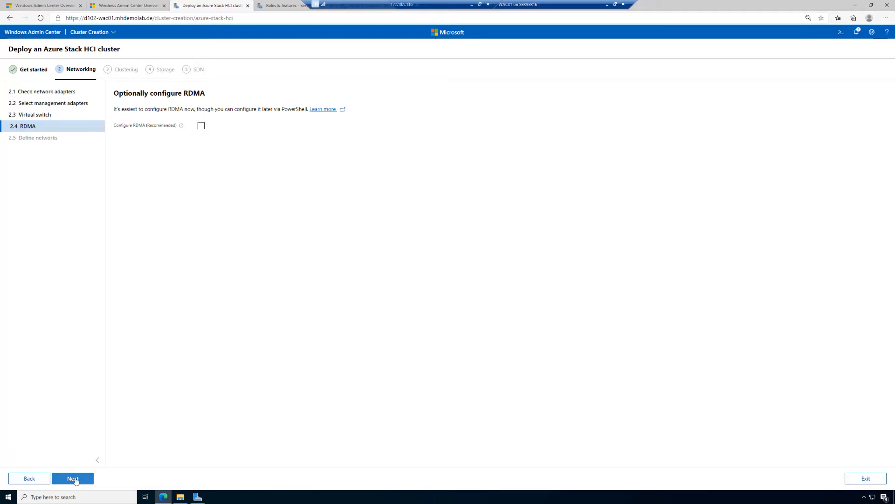
pyautogui.click(75, 480)
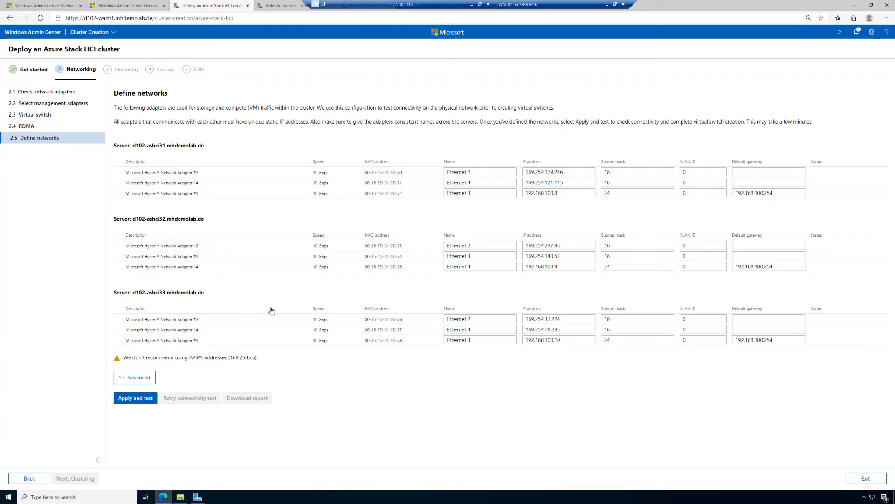
# Rename Microsoft Hyper-V Network Adapter #2 of server d102-ashci31 as SMB1
pyautogui.click(484, 170)
pyautogui.moveTo(472, 172); pyautogui.dragTo(432, 172)
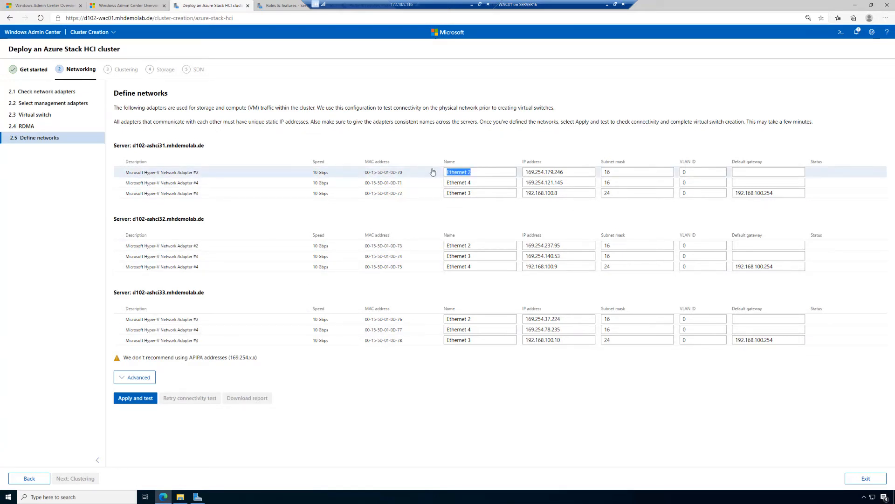
pyautogui.click(478, 174)
pyautogui.press('BackSpace')
pyautogui.press('BackSpace')
pyautogui.press('BackSpace')
pyautogui.press('BackSpace')
pyautogui.press('BackSpace')
pyautogui.press('BackSpace')
pyautogui.press('BackSpace')
pyautogui.press('BackSpace')
pyautogui.press('BackSpace')
pyautogui.press('BackSpace')
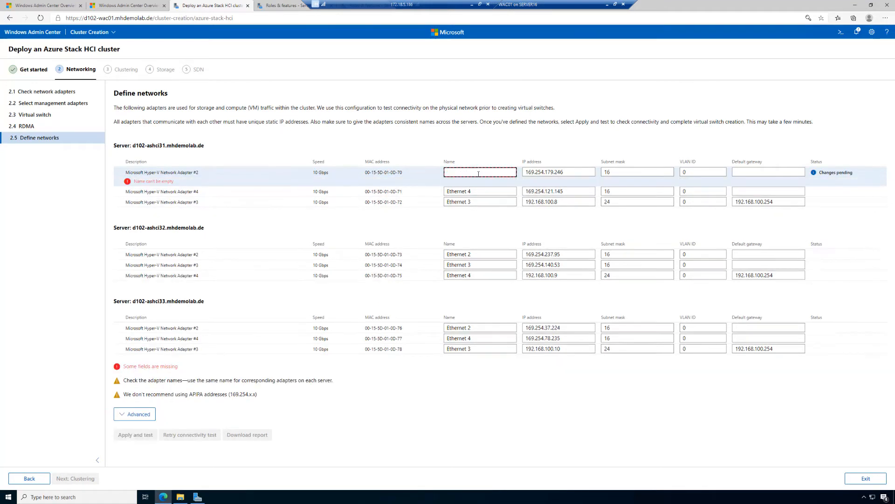
pyautogui.write('SMB')
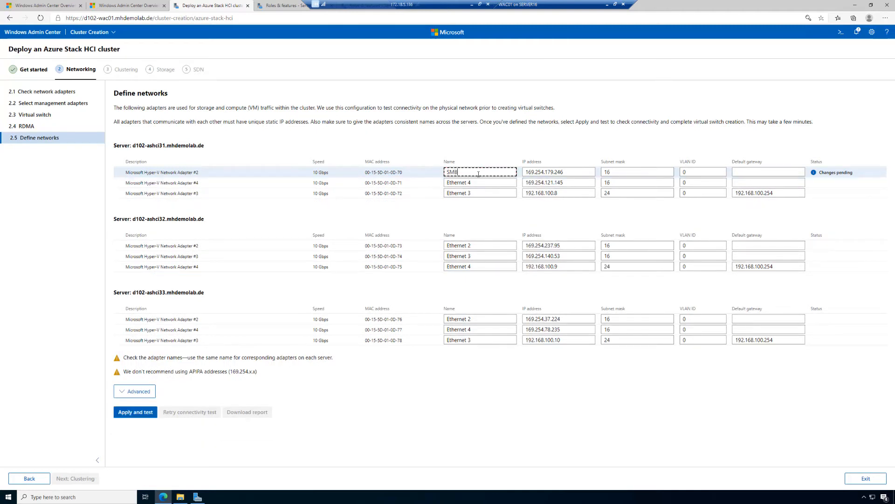
pyautogui.write('1')
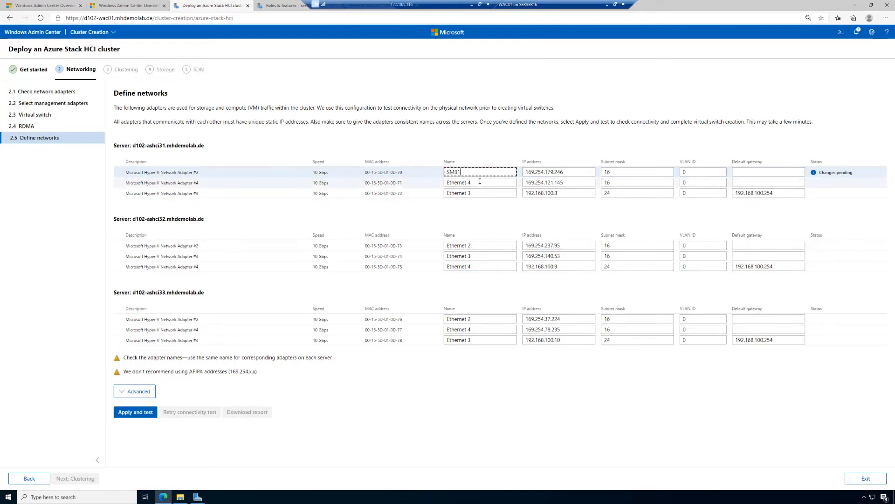
# Rename Microsoft Hyper-V Network Adapter #4 of server d102-ashci31 as SMB2
pyautogui.click(480, 181)
pyautogui.press('BackSpace')
pyautogui.press('BackSpace')
pyautogui.press('BackSpace')
pyautogui.press('BackSpace')
pyautogui.press('BackSpace')
pyautogui.press('BackSpace')
pyautogui.press('BackSpace')
pyautogui.press('BackSpace')
pyautogui.press('BackSpace')
pyautogui.press('BackSpace')
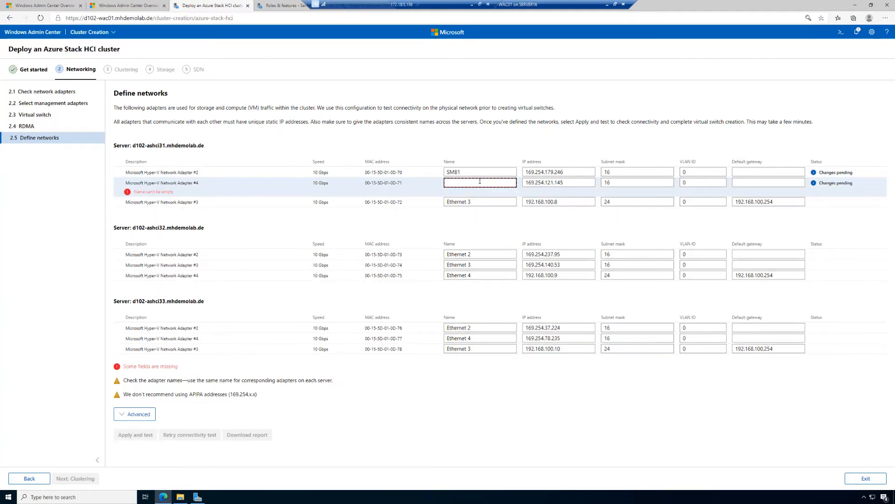
pyautogui.write('SMB')
pyautogui.write('2')
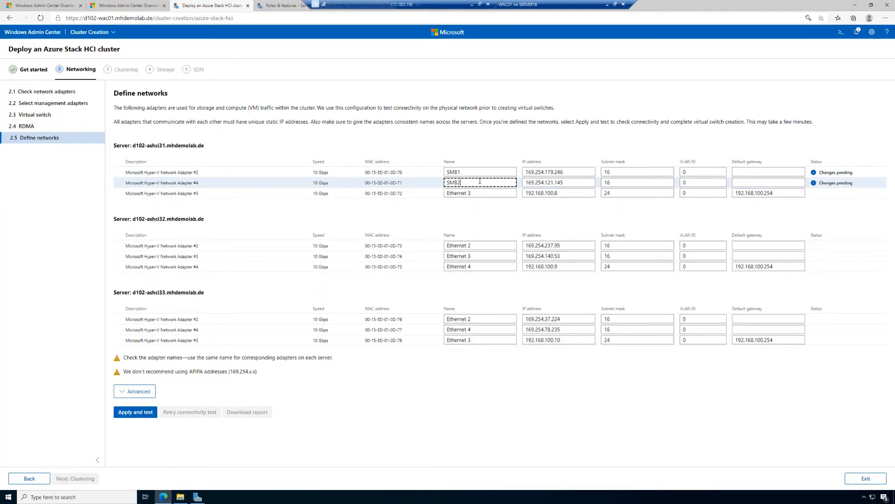
# Rename Microsoft Hyper-V Network Adapter #2 of server d102-ashci32 as SMB1
pyautogui.click(489, 245)
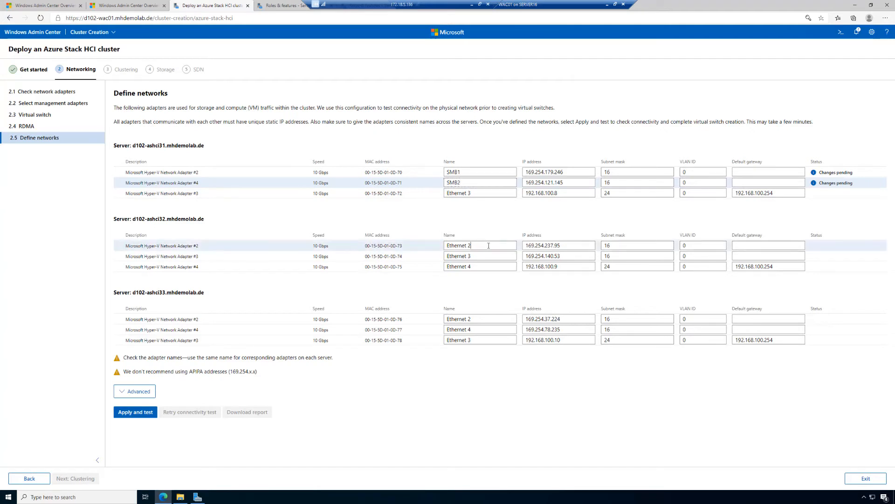
pyautogui.press('BackSpace')
pyautogui.press('BackSpace')
pyautogui.press('BackSpace')
pyautogui.press('BackSpace')
pyautogui.press('BackSpace')
pyautogui.press('BackSpace')
pyautogui.press('BackSpace')
pyautogui.write('SMB1')
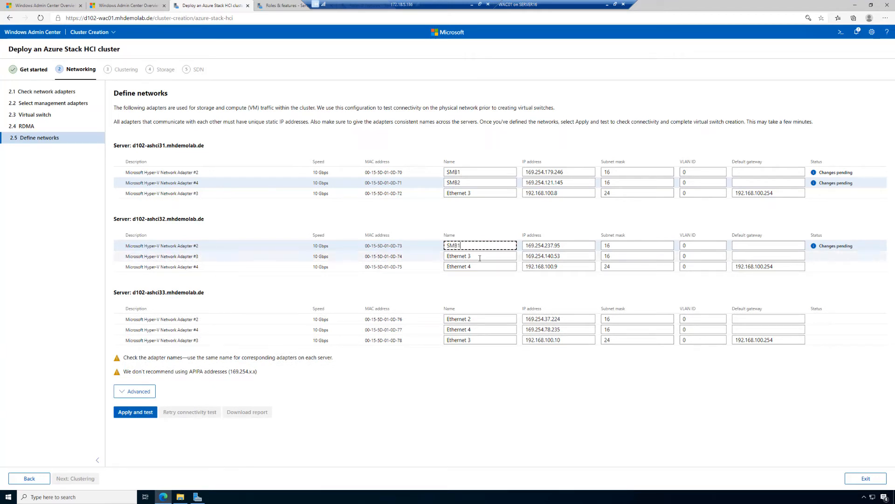
# Rename Microsoft Hyper-V Network Adapter #3 of server d102-ashci32 as SMB2
pyautogui.click(479, 257)
pyautogui.press('BackSpace')
pyautogui.press('BackSpace')
pyautogui.press('BackSpace')
pyautogui.press('BackSpace')
pyautogui.press('BackSpace')
pyautogui.press('BackSpace')
pyautogui.press('BackSpace')
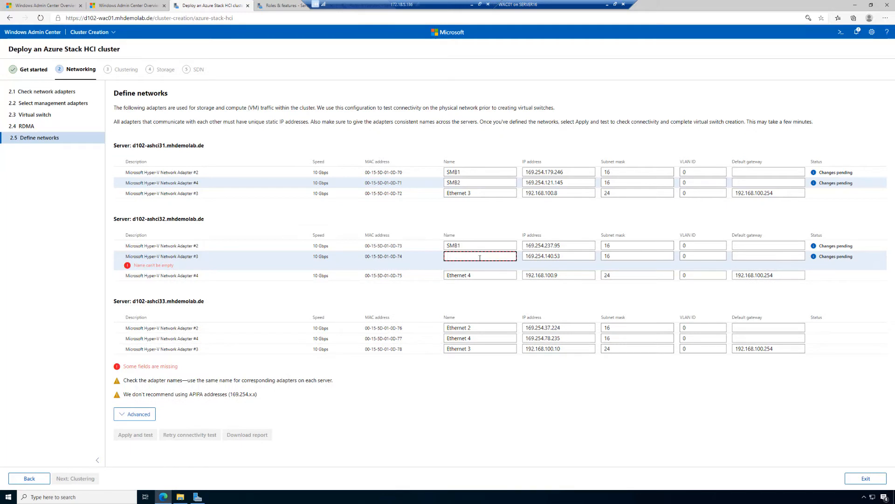
pyautogui.write('SMB2')
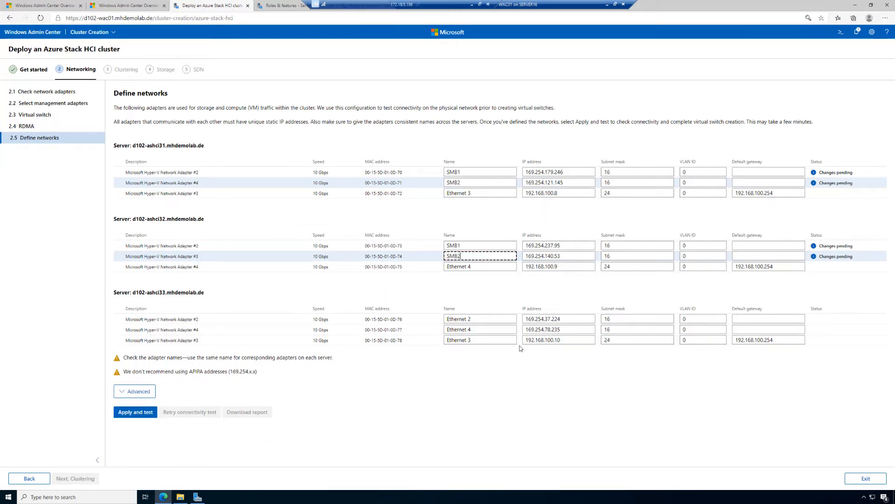
# Rename Microsoft Hyper-V Network Adapter #2 of server d102-ashci33 as SMB1
pyautogui.click(487, 319)
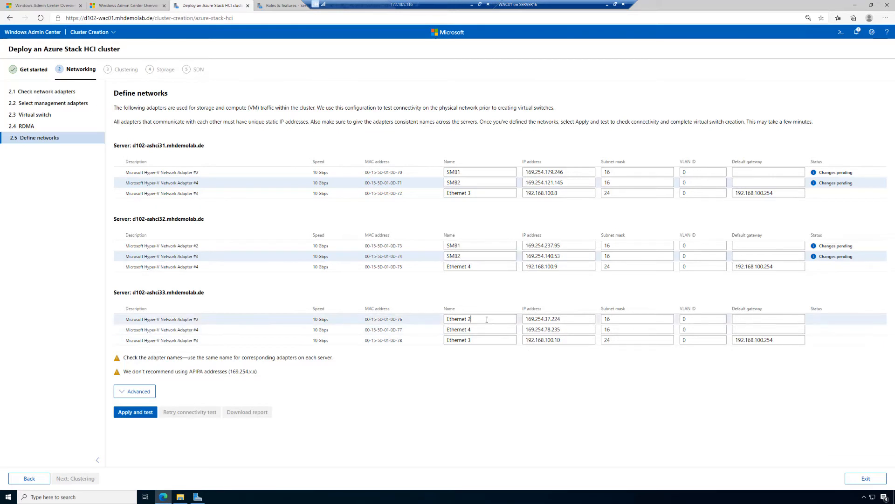
pyautogui.press('BackSpace')
pyautogui.press('BackSpace')
pyautogui.press('BackSpace')
pyautogui.press('BackSpace')
pyautogui.press('BackSpace')
pyautogui.press('BackSpace')
pyautogui.press('BackSpace')
pyautogui.press('BackSpace')
pyautogui.press('BackSpace')
pyautogui.press('BackSpace')
pyautogui.write('SMB1')
# Rename Microsoft Hyper-V Network Adapter #4 of server d102-ashci33 as SMB2
pyautogui.click(485, 330)
pyautogui.press('BackSpace')
pyautogui.press('BackSpace')
pyautogui.press('BackSpace')
pyautogui.press('BackSpace')
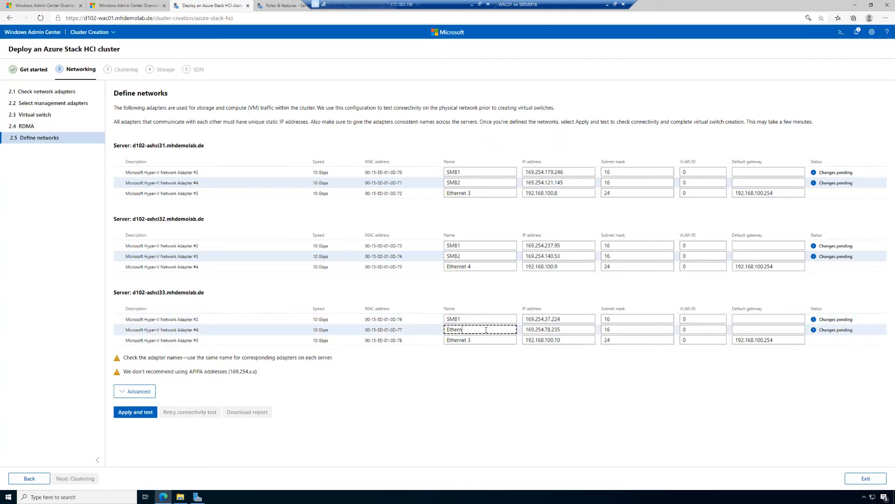
pyautogui.press('BackSpace')
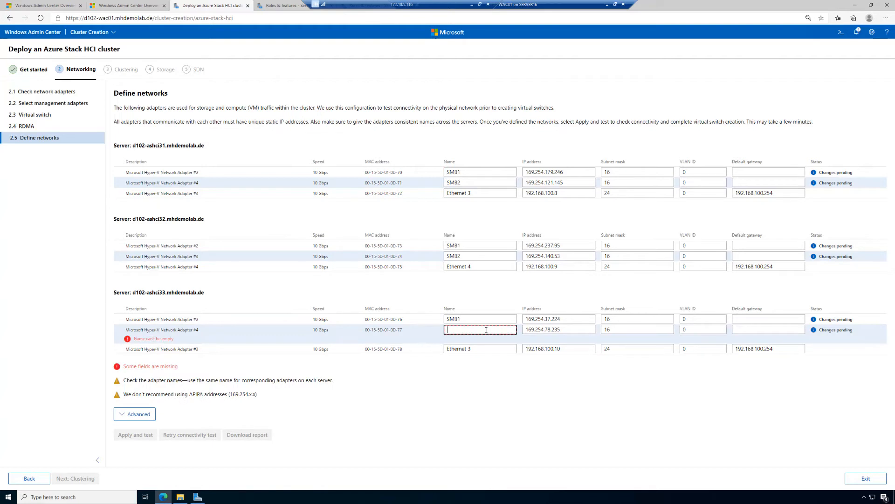
pyautogui.write('SMB')
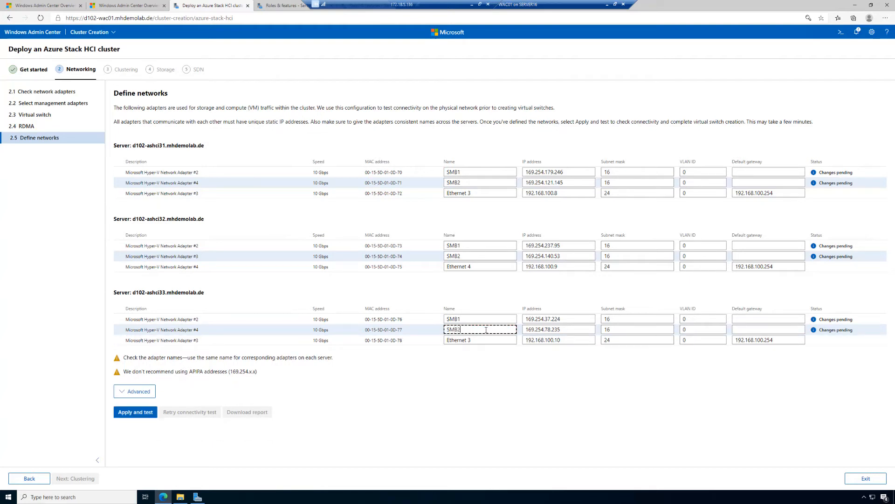
pyautogui.write('2')
# Rename Microsoft Hyper-V Network Adapter #3 of server d102-ashci31 as VM
pyautogui.click(485, 192)
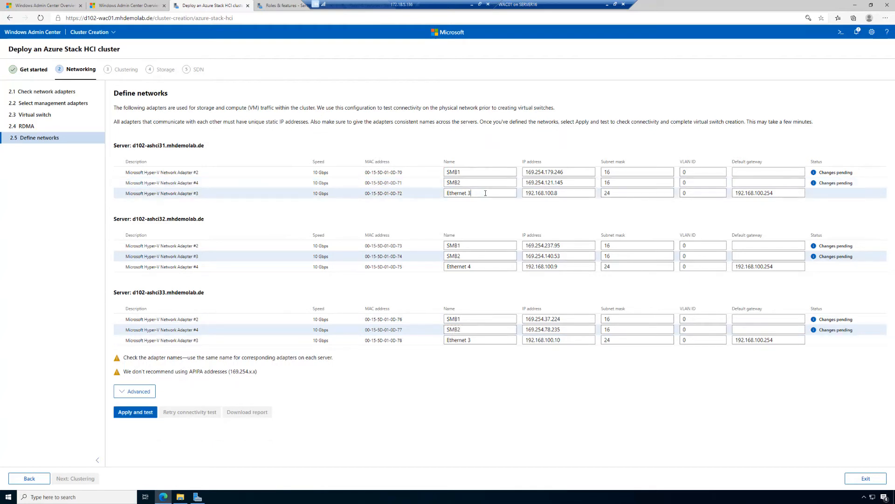
pyautogui.press('BackSpace')
pyautogui.press('BackSpace')
pyautogui.press('BackSpace')
pyautogui.press('BackSpace')
pyautogui.press('BackSpace')
pyautogui.press('BackSpace')
pyautogui.press('BackSpace')
pyautogui.press('BackSpace')
pyautogui.press('BackSpace')
pyautogui.press('BackSpace')
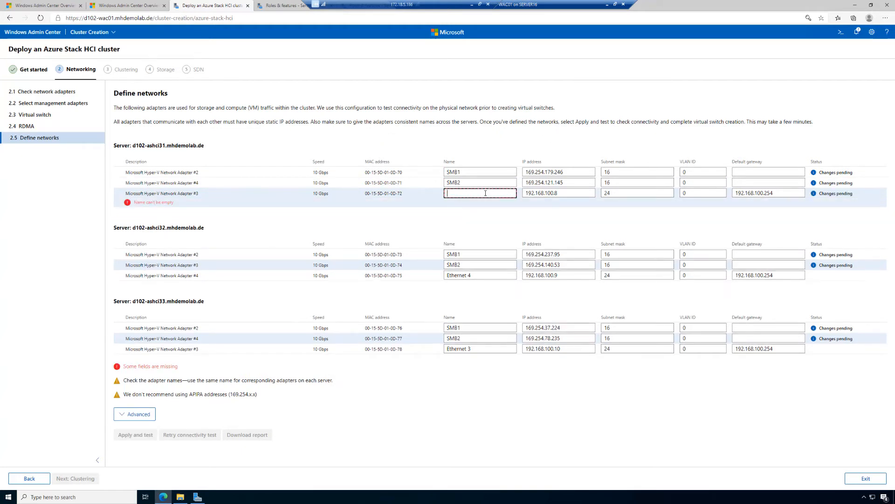
pyautogui.write('VM')
# Rename Microsoft Hyper-V Network Adapter #4 of server d102-ashci32 as VM
pyautogui.click(474, 266)
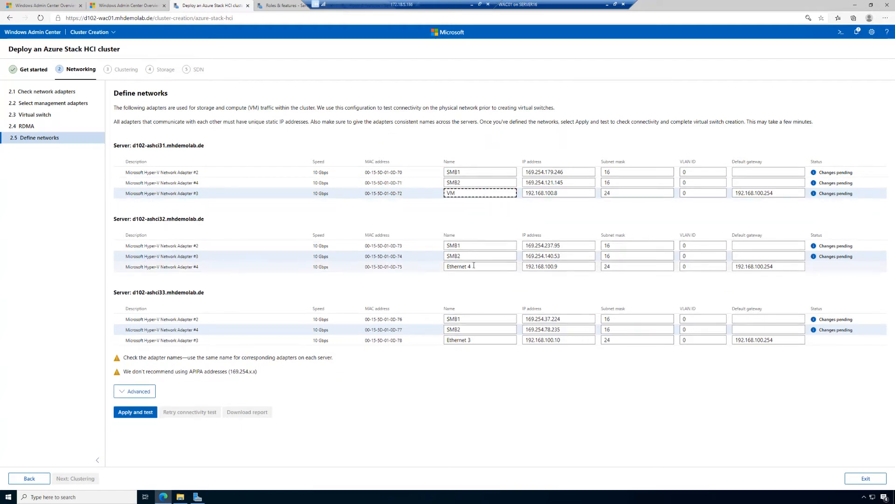
pyautogui.press('BackSpace')
pyautogui.press('BackSpace')
pyautogui.press('BackSpace')
pyautogui.press('BackSpace')
pyautogui.press('BackSpace')
pyautogui.press('BackSpace')
pyautogui.press('BackSpace')
pyautogui.press('BackSpace')
pyautogui.press('BackSpace')
pyautogui.press('BackSpace')
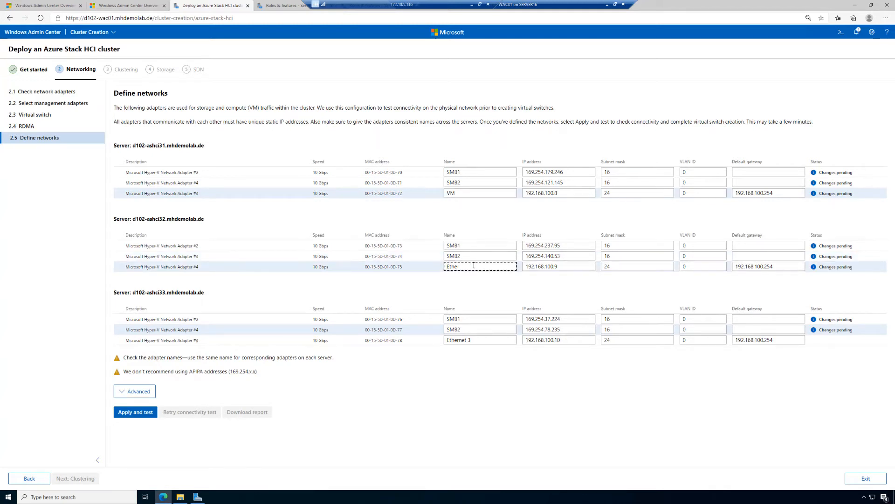
pyautogui.write('VM')
# Rename Microsoft Hyper-V Network Adapter #3 of server d102-ashci33 as VM
pyautogui.click(477, 341)
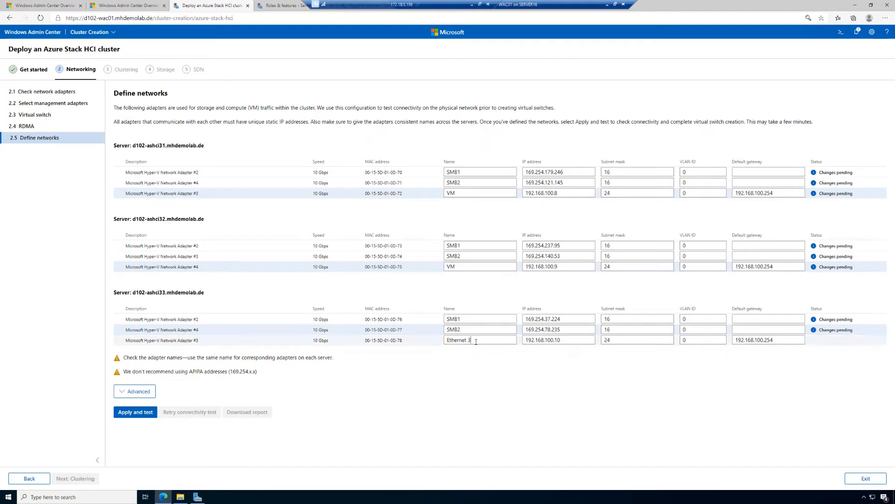
pyautogui.press('BackSpace')
pyautogui.press('BackSpace')
pyautogui.press('BackSpace')
pyautogui.press('BackSpace')
pyautogui.press('BackSpace')
pyautogui.press('BackSpace')
pyautogui.press('BackSpace')
pyautogui.press('BackSpace')
pyautogui.press('BackSpace')
pyautogui.press('BackSpace')
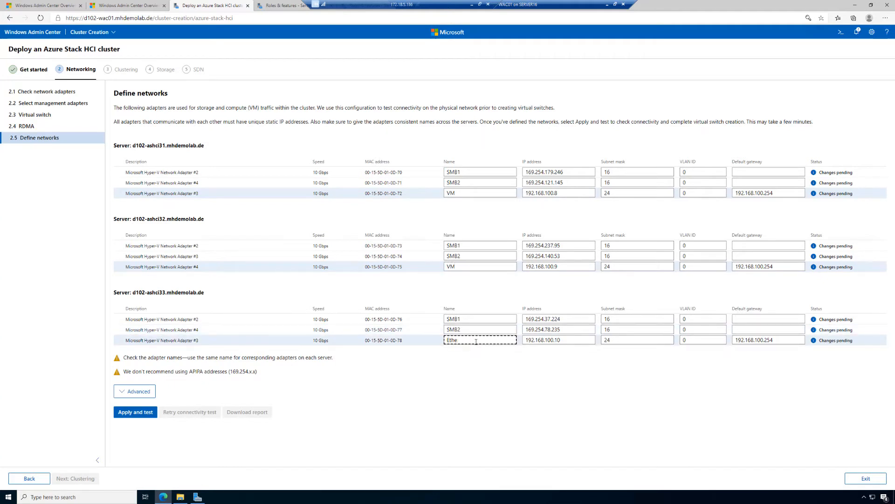
pyautogui.write('VM')
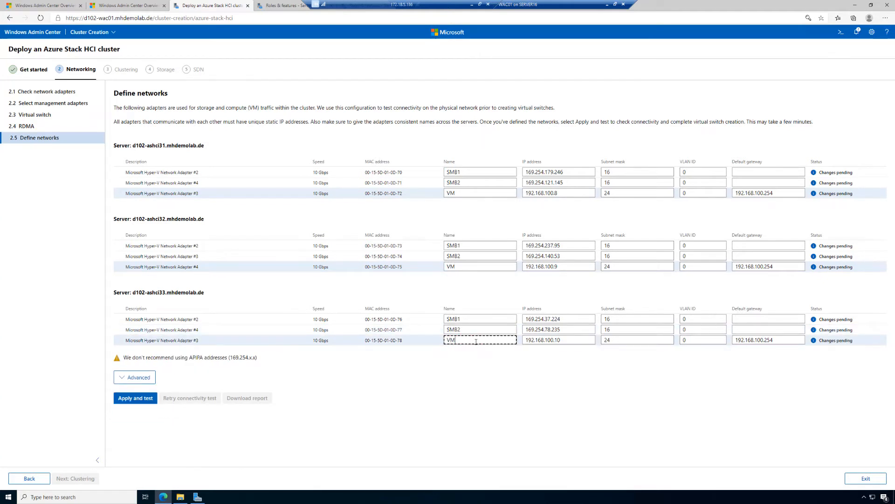
# Set the IP address of the SMB1 adapter on server d102-ashci31 to 192.168.101.11
pyautogui.click(567, 172)
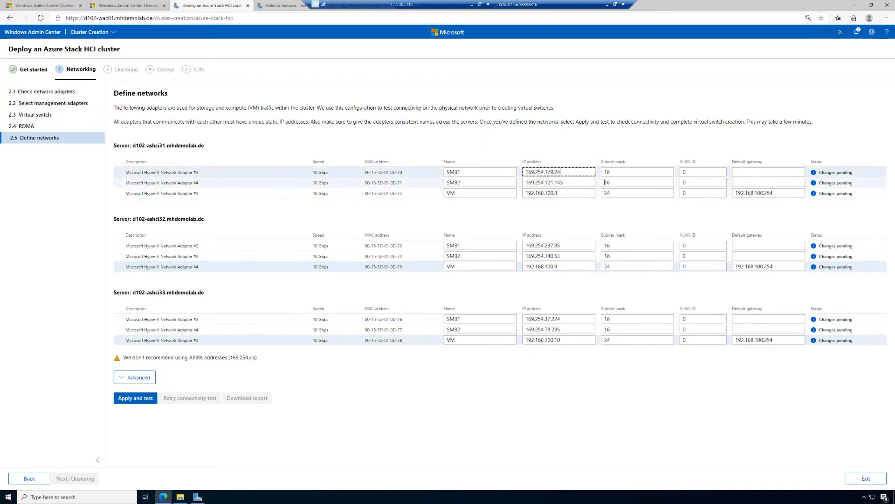
pyautogui.press('BackSpace')
pyautogui.press('BackSpace')
pyautogui.press('BackSpace')
pyautogui.press('BackSpace')
pyautogui.press('BackSpace')
pyautogui.press('BackSpace')
pyautogui.press('BackSpace')
pyautogui.press('BackSpace')
pyautogui.press('BackSpace')
pyautogui.press('BackSpace')
pyautogui.press('BackSpace')
pyautogui.press('BackSpace')
pyautogui.press('BackSpace')
pyautogui.press('BackSpace')
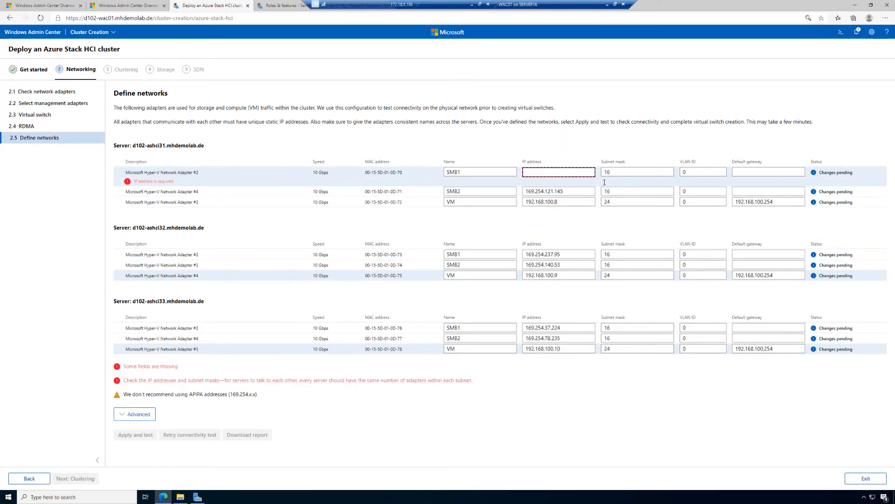
pyautogui.write('192')
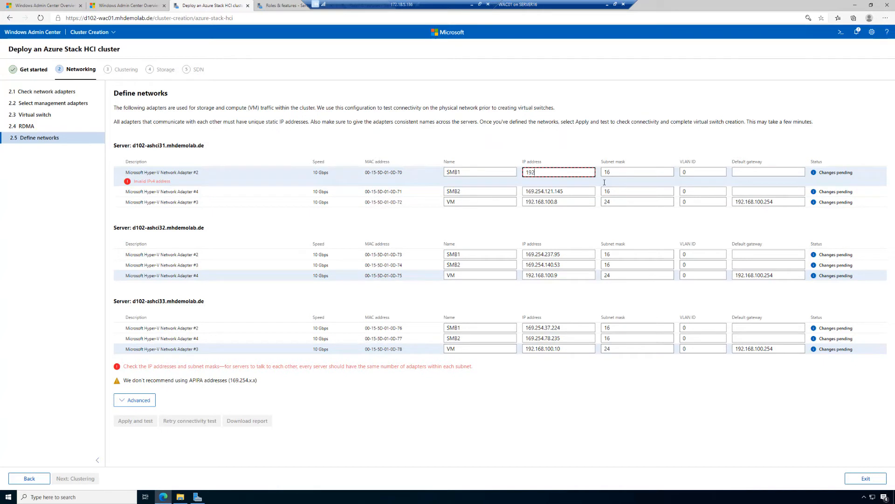
pyautogui.write('.168.101')
pyautogui.write('.11')
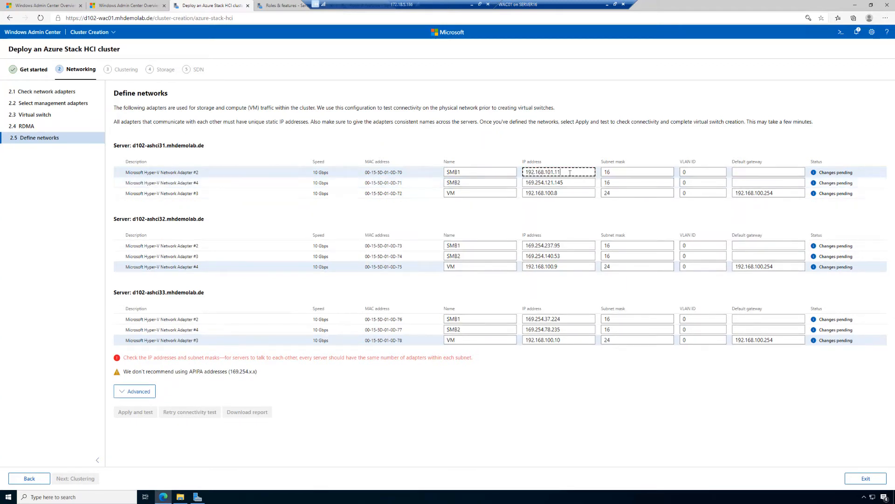
# Set the subnet mask of the SMB1 adapter on server d102-ashci31 to 24
pyautogui.click(602, 171)
pyautogui.click(594, 171)
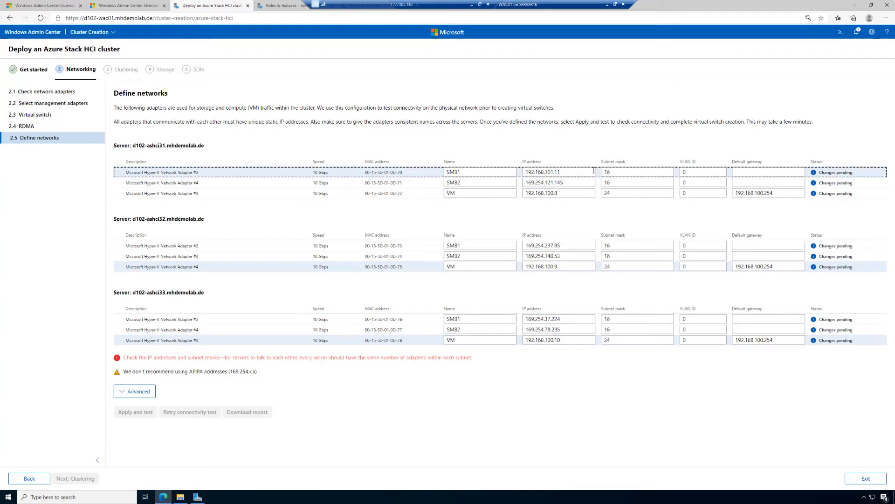
pyautogui.click(618, 171)
pyautogui.press('BackSpace')
pyautogui.press('BackSpace')
pyautogui.write('24')
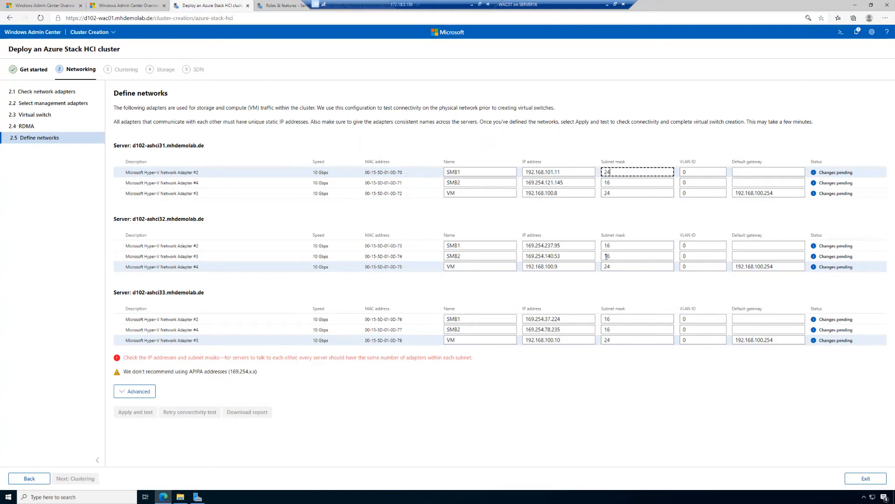
# Set the IP address of the SMB2 adapter on server d102-ashci31 to 192.168.101.12
pyautogui.click(583, 182)
pyautogui.press('BackSpace')
pyautogui.press('BackSpace')
pyautogui.press('BackSpace')
pyautogui.press('BackSpace')
pyautogui.press('BackSpace')
pyautogui.press('BackSpace')
pyautogui.press('BackSpace')
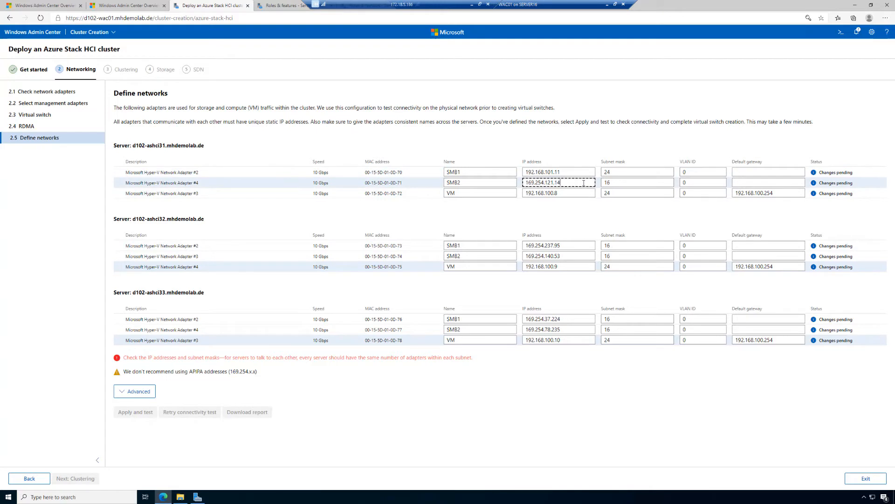
pyautogui.press('BackSpace')
pyautogui.press('BackSpace')
pyautogui.press('BackSpace')
pyautogui.press('BackSpace')
pyautogui.press('BackSpace')
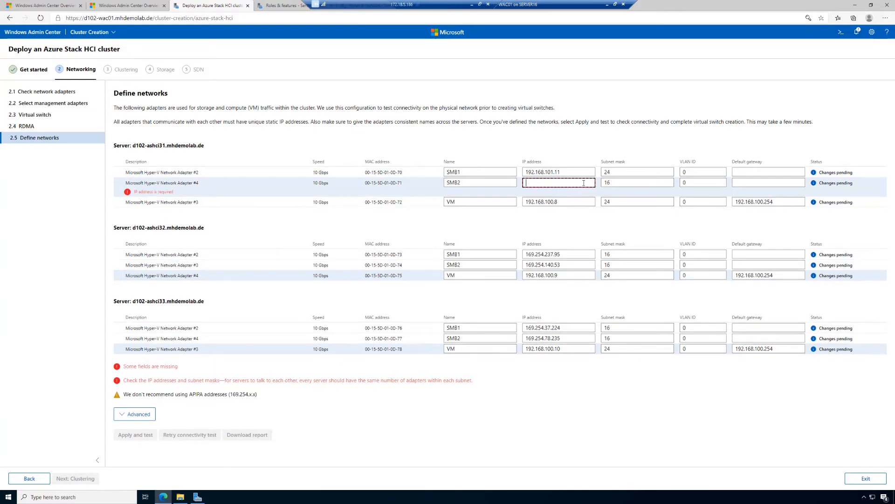
pyautogui.write('192')
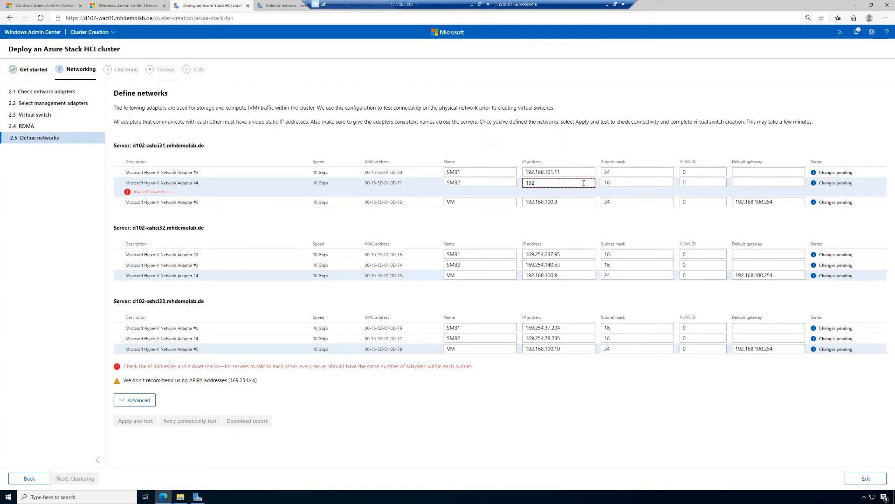
pyautogui.write('.16')
pyautogui.write('8.101')
pyautogui.write('1')
pyautogui.write('12')
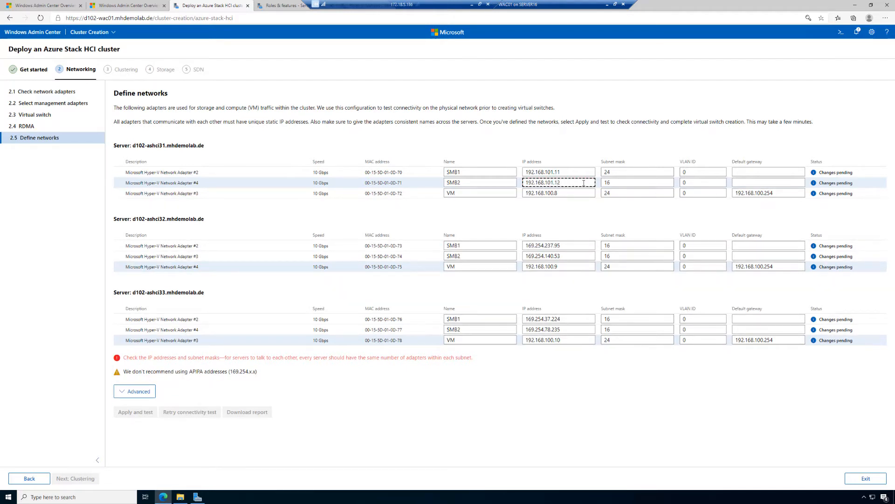
# Set the subnet mask of the SMB2 adapter on server d102-ashci31 to 24
pyautogui.click(619, 184)
pyautogui.press('BackSpace')
pyautogui.press('BackSpace')
pyautogui.write('24')
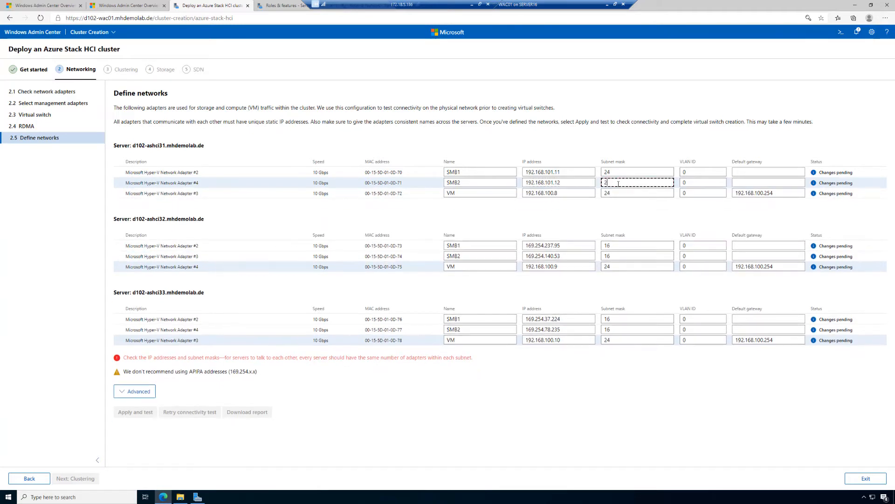
# Set the IP address of the SMB1 adapter on server d102-ashci32 to 192.168.101.21
pyautogui.click(577, 246)
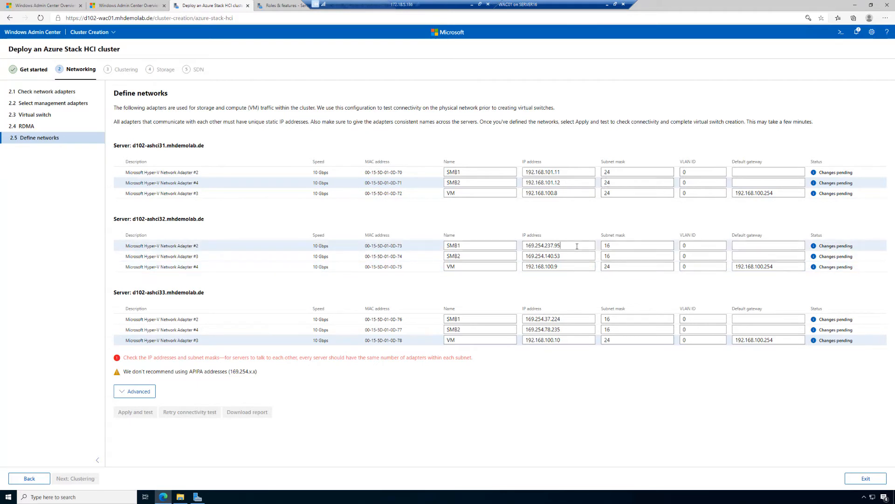
pyautogui.hotkey('ctrl', 'a')
pyautogui.press('BackSpace')
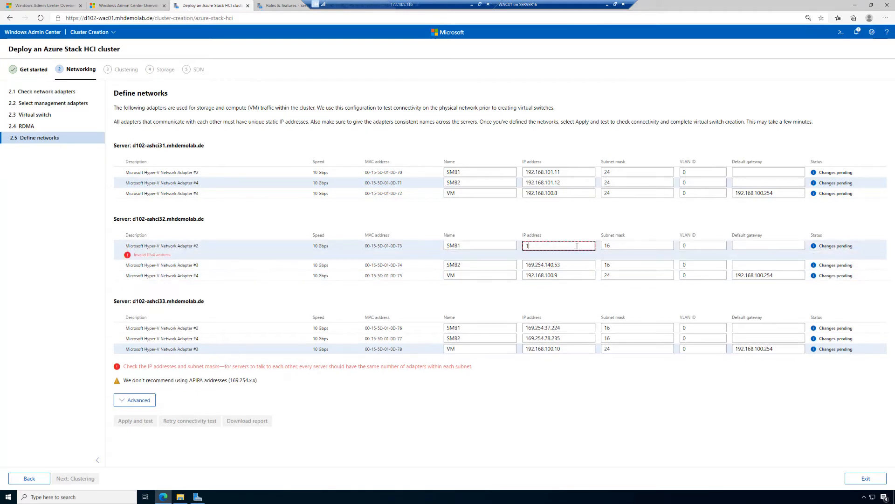
pyautogui.write('192.168.101.21')
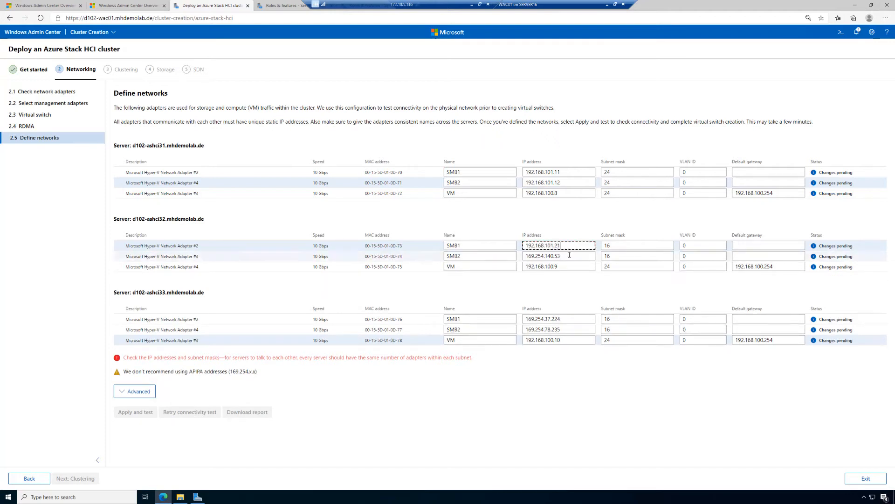
# Set the IP address of the SMB2 adapter on server d102-ashci32 to 192.168.101.22
pyautogui.click(569, 255)
pyautogui.hotkey('ctrl', 'a')
pyautogui.press('BackSpace')
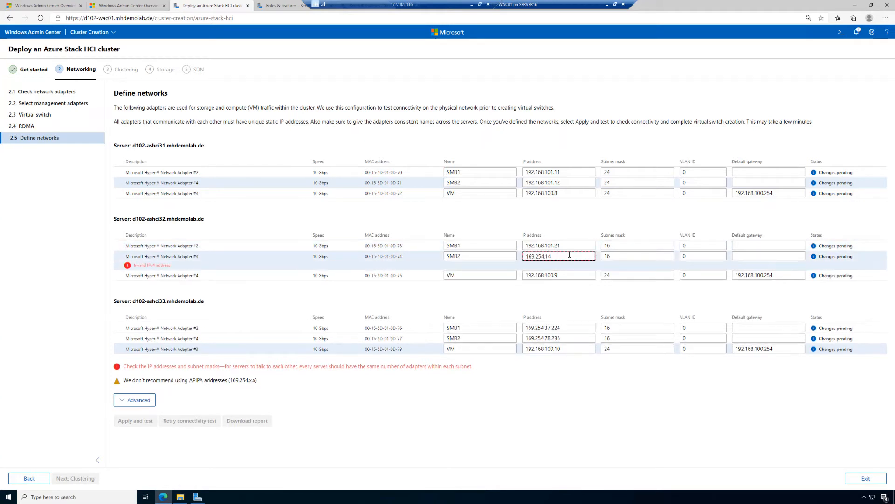
pyautogui.write('192.168.101.22')
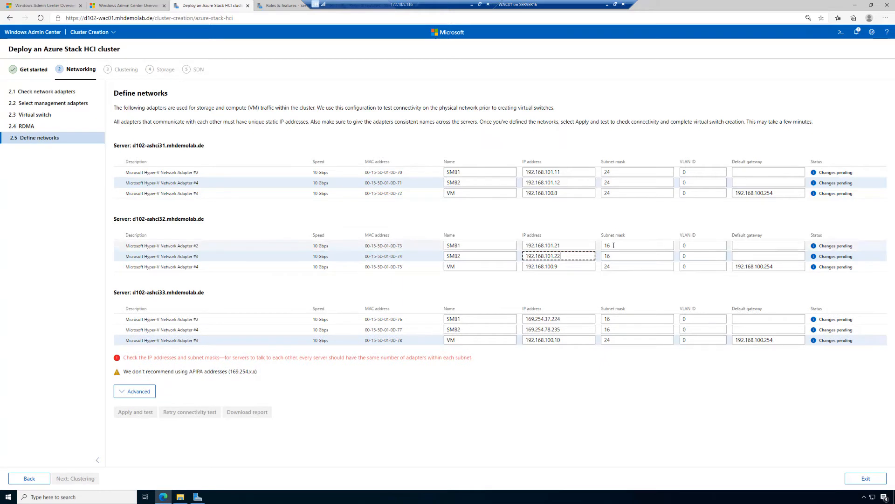
# Set the subnet masks of the SMB1 and SMB2 adapters on server d102-ashci32 to 24
pyautogui.click(614, 246)
pyautogui.press('BackSpace')
pyautogui.press('BackSpace')
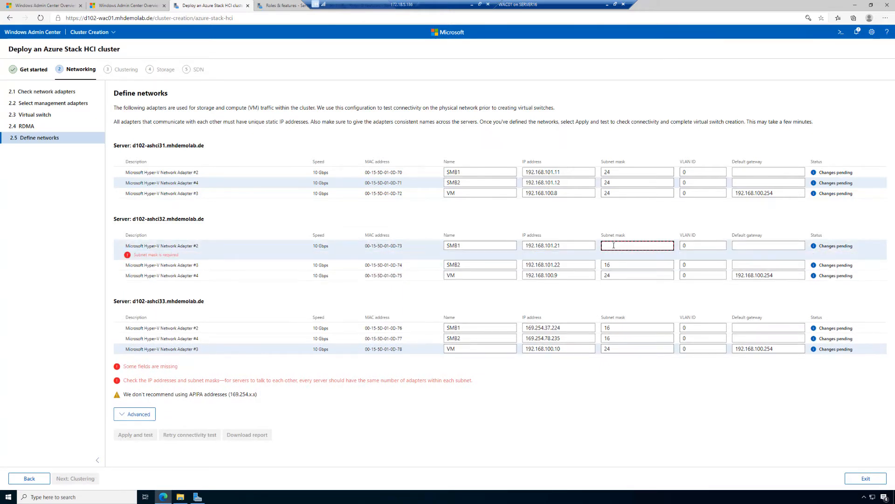
pyautogui.write('24')
pyautogui.click(617, 254)
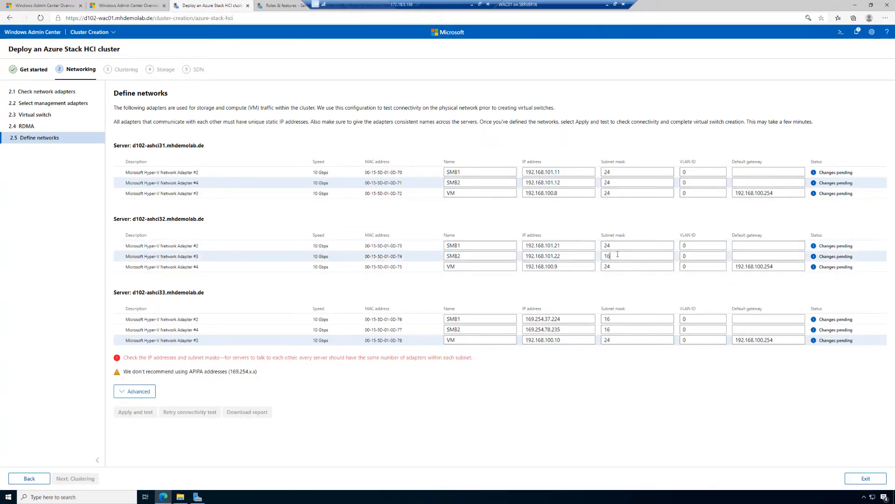
pyautogui.press('BackSpace')
pyautogui.press('BackSpace')
pyautogui.write('24')
# Set the IP address of the SMB1 adapter on server d102-ashci33 to 192.168.101.31
pyautogui.click(578, 319)
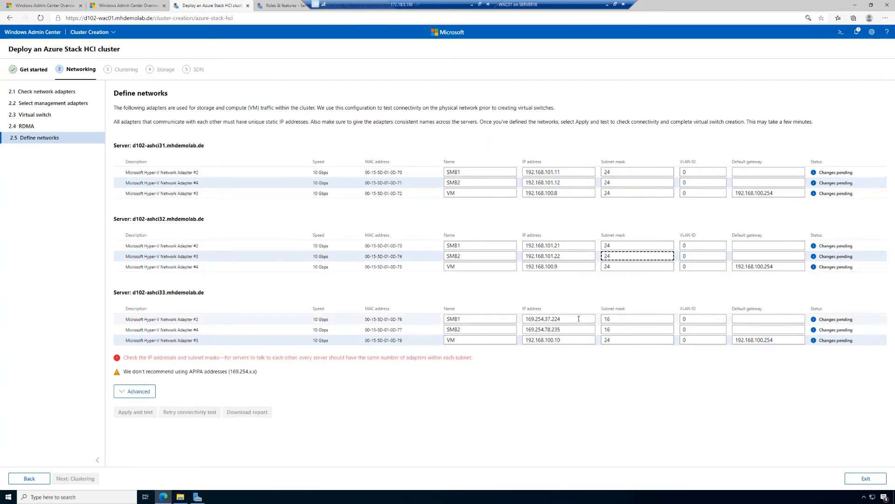
pyautogui.hotkey('ctrl', 'a')
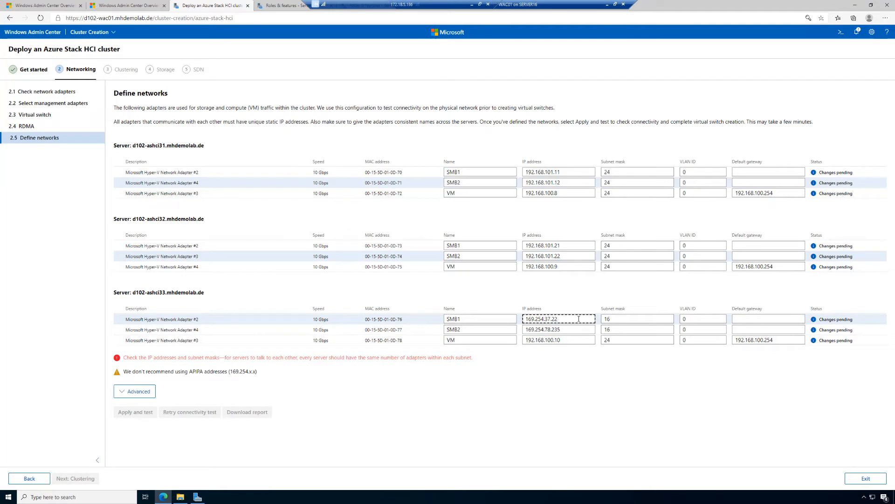
pyautogui.press('BackSpace')
pyautogui.write('192')
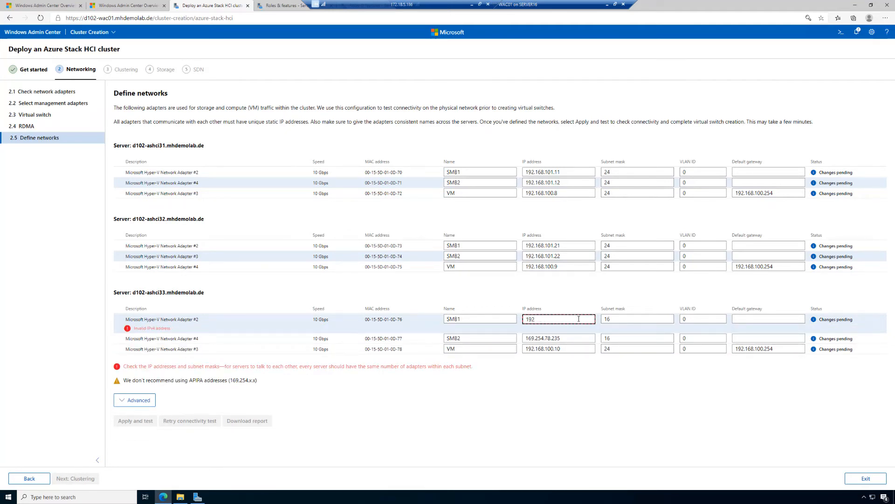
pyautogui.write('.168.101.31')
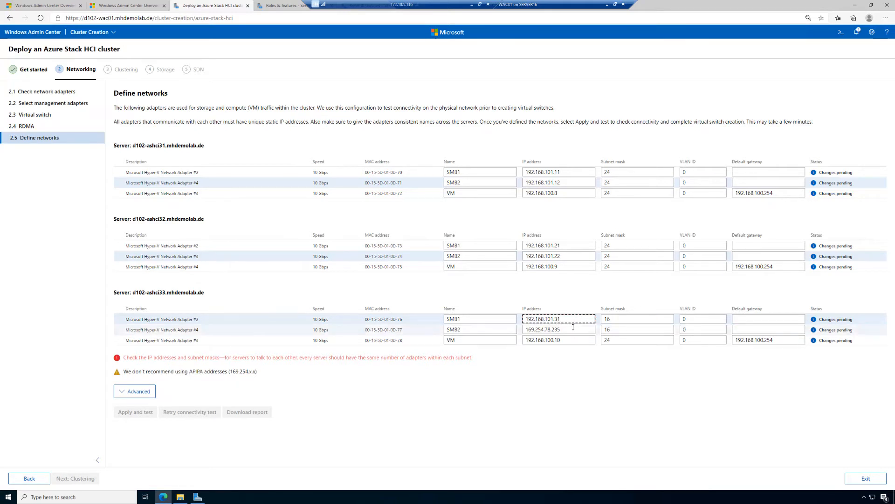
# Set the IP address of the SMB2 adapter on server d102-ashci33 to 192.168.101.32
pyautogui.click(573, 327)
pyautogui.hotkey('ctrl', 'a')
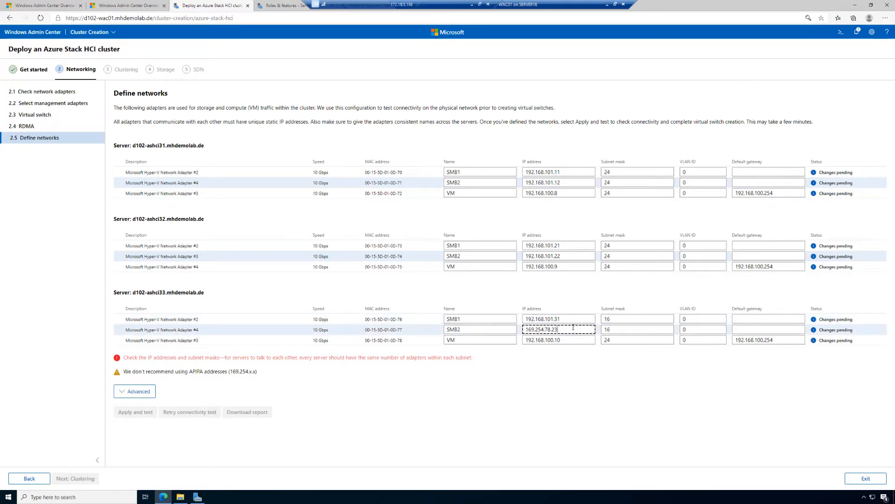
pyautogui.press('BackSpace')
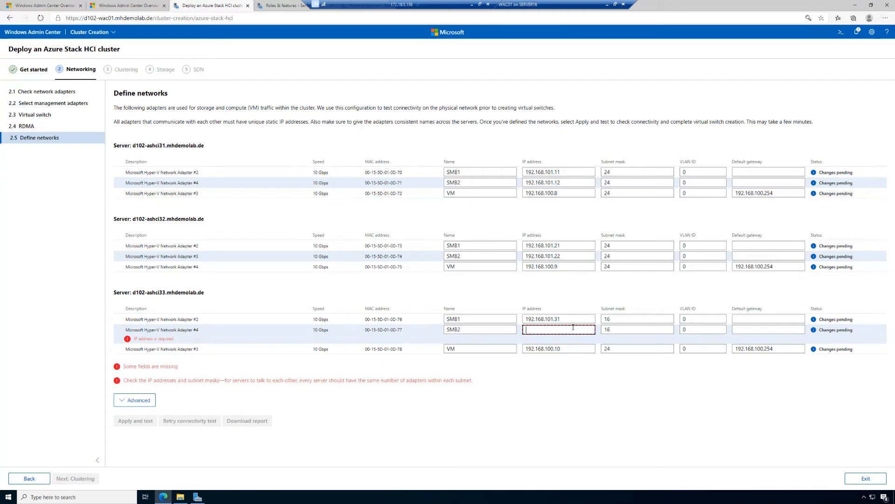
pyautogui.write('192')
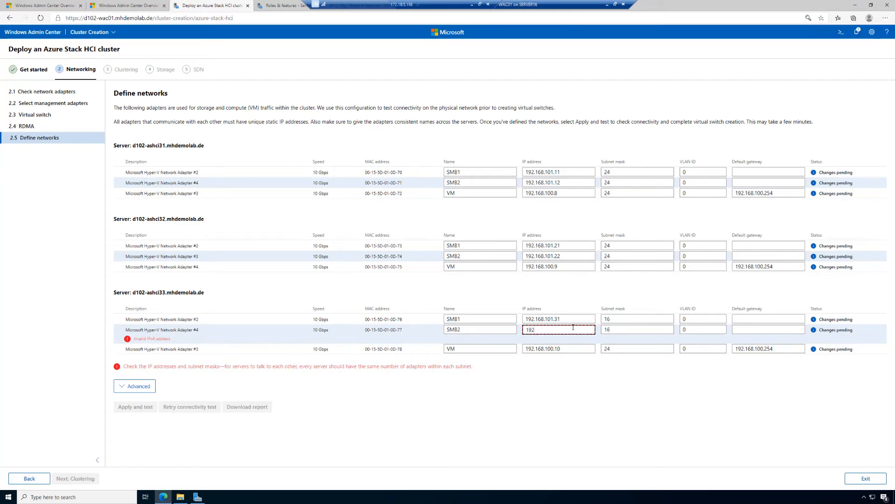
pyautogui.write('.168.101.32')
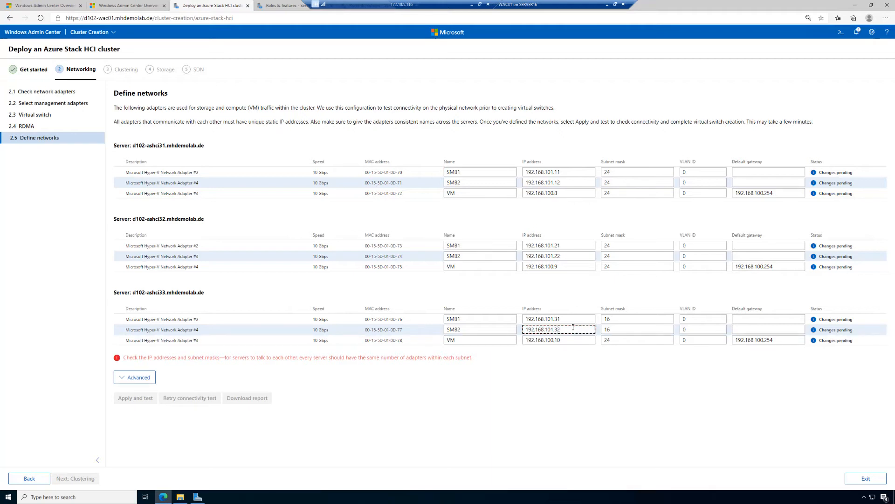
# Set the subnet masks of the SMB1 and SMB2 adapters on server d102-ashci33 to 24
pyautogui.moveTo(631, 319); pyautogui.dragTo(595, 317)
pyautogui.write('24')
pyautogui.moveTo(622, 329); pyautogui.dragTo(586, 325)
pyautogui.click(587, 325)
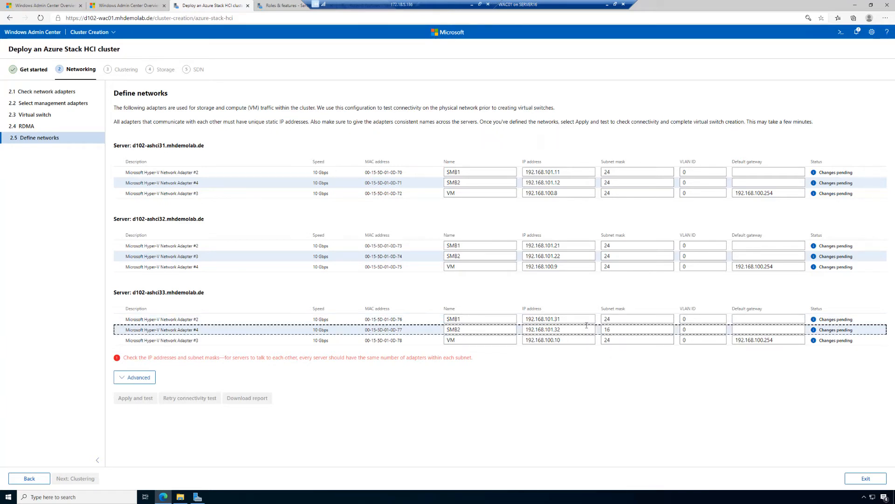
pyautogui.click(616, 331)
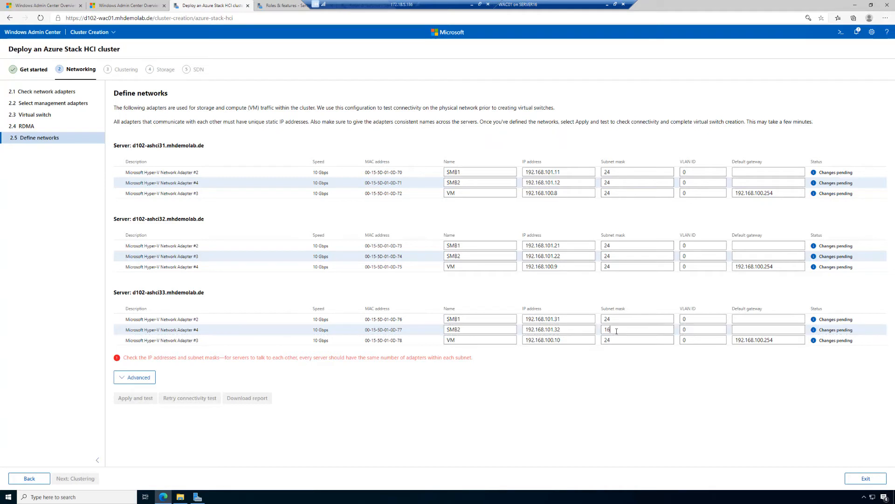
pyautogui.press('BackSpace')
pyautogui.press('BackSpace')
pyautogui.write('24')
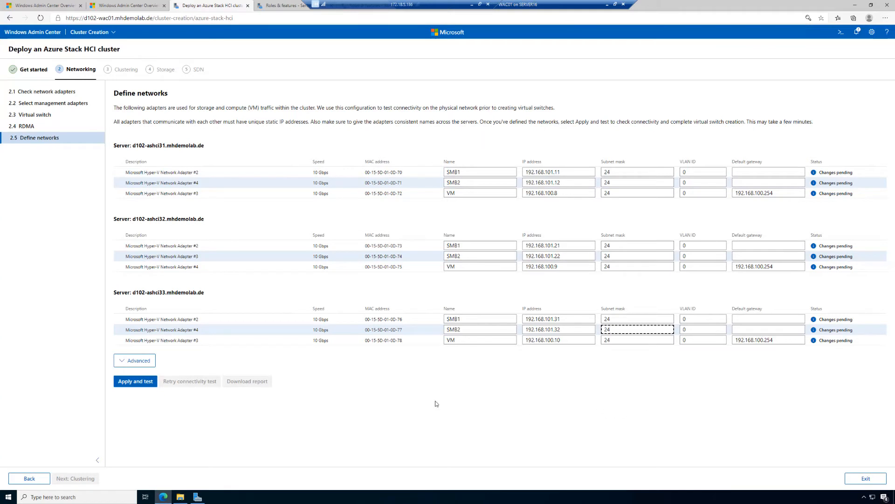
# Review the advanced adapter settings for jumbo packet size and encapsulation overhead without changing them
pyautogui.click(143, 362)
pyautogui.scroll(-1, 231, 345)
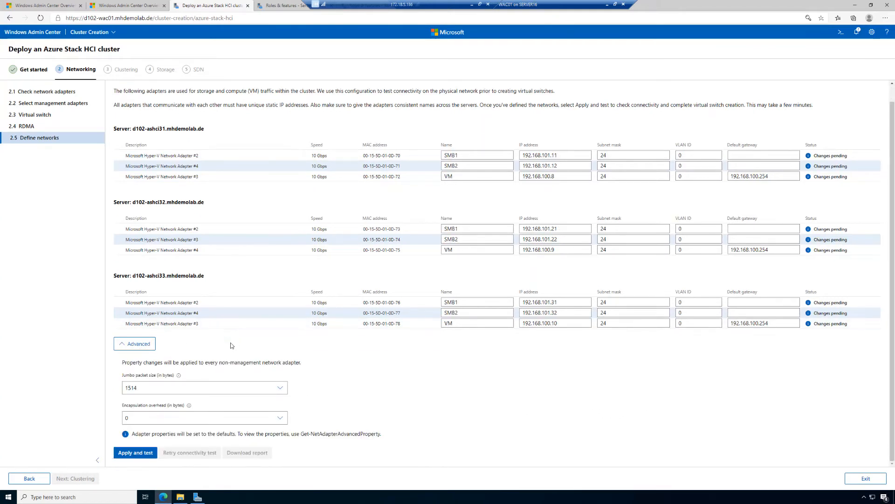
pyautogui.click(182, 389)
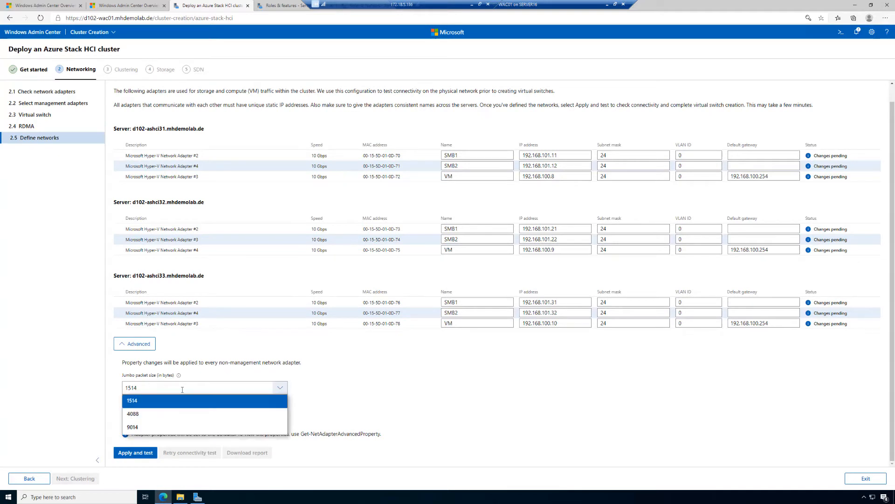
pyautogui.click(182, 390)
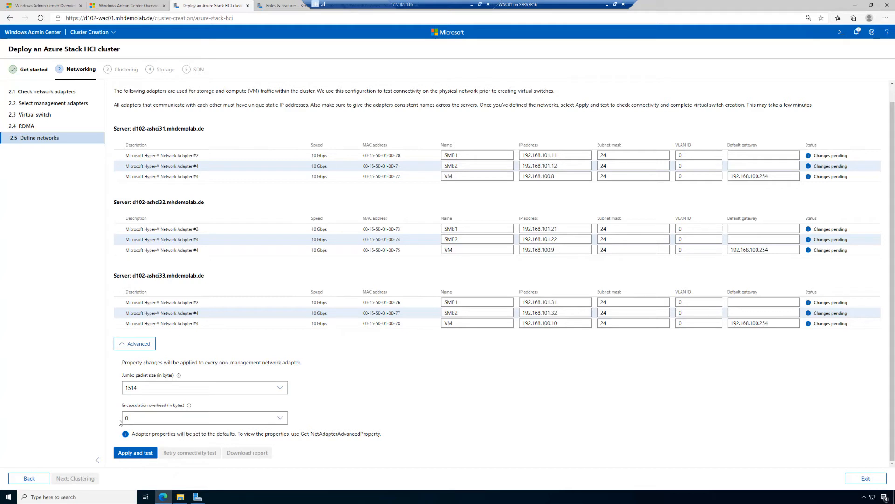
pyautogui.moveTo(189, 406)
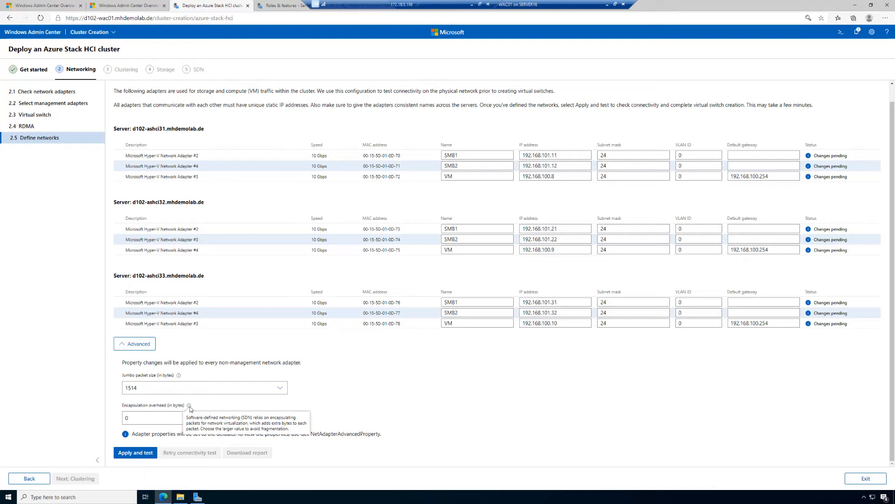
pyautogui.moveTo(178, 378)
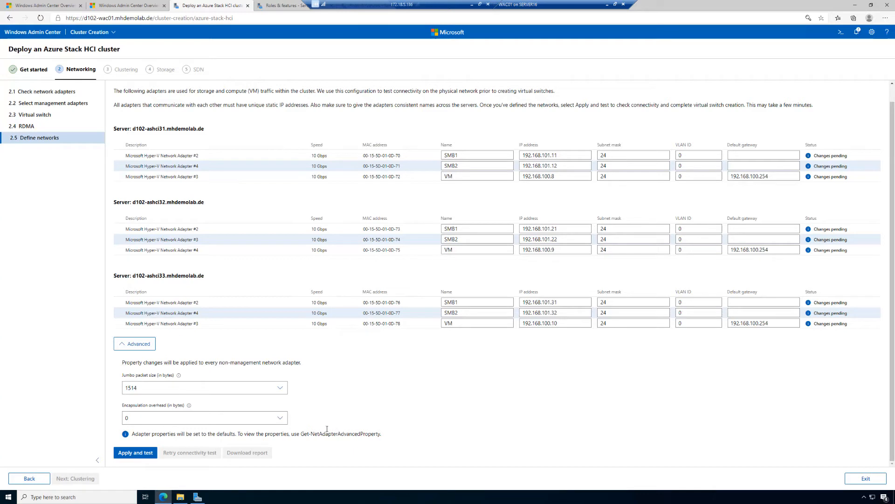
pyautogui.click(141, 344)
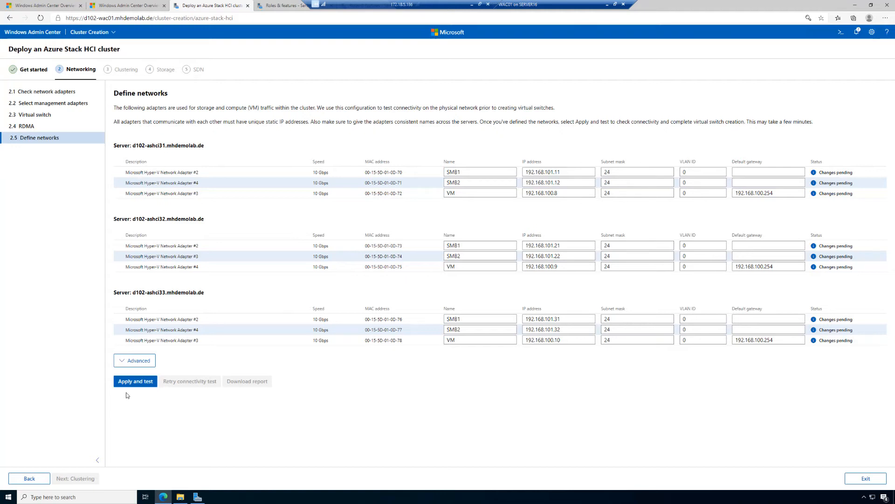
# Apply and test the defined network configuration on all three servers and proceed to the Clustering stage
pyautogui.click(134, 382)
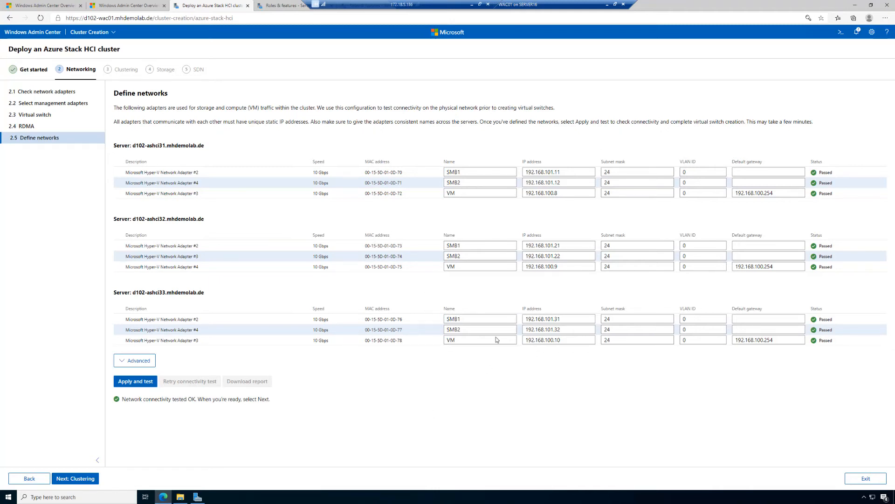
pyautogui.click(84, 479)
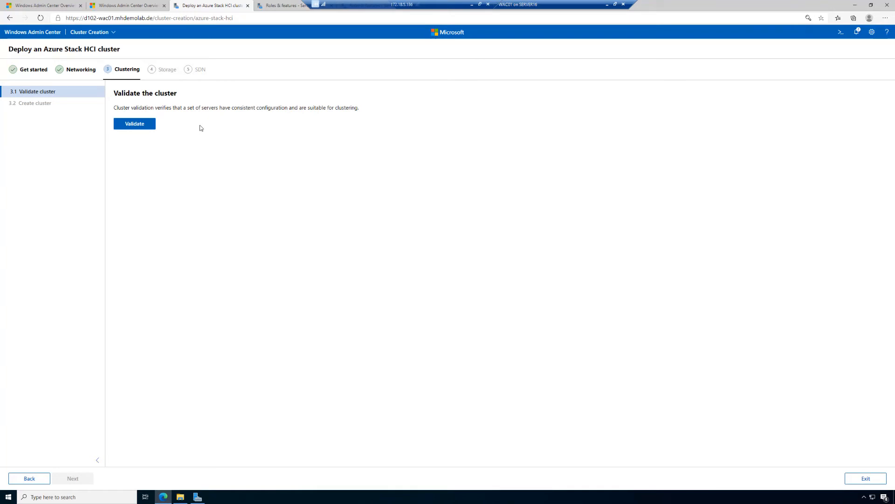
# Start the cluster validation and check its progress in the notifications
pyautogui.click(138, 127)
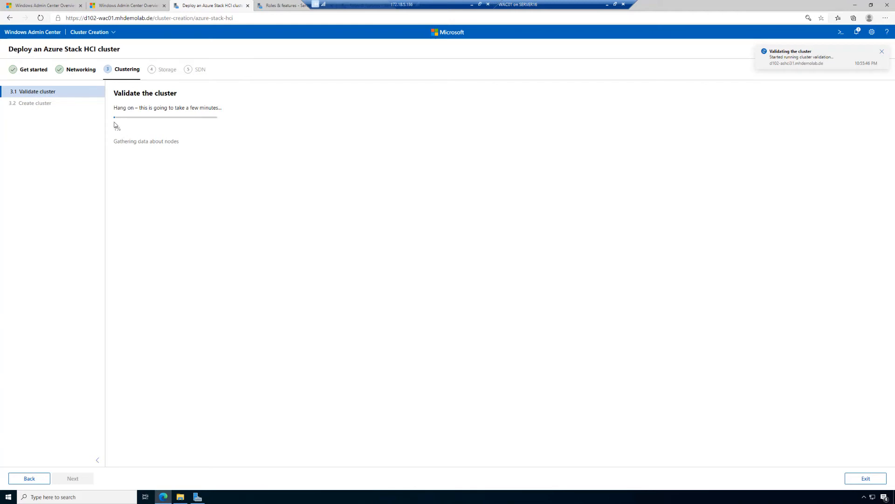
pyautogui.click(858, 34)
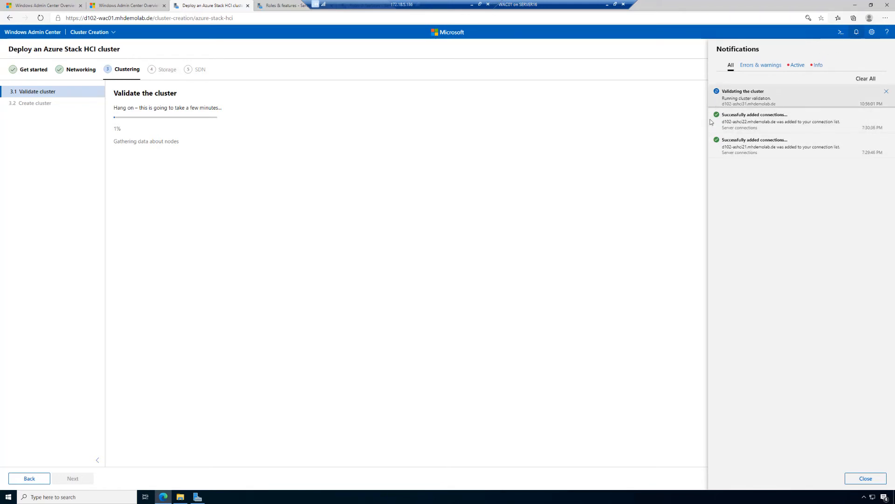
pyautogui.click(142, 185)
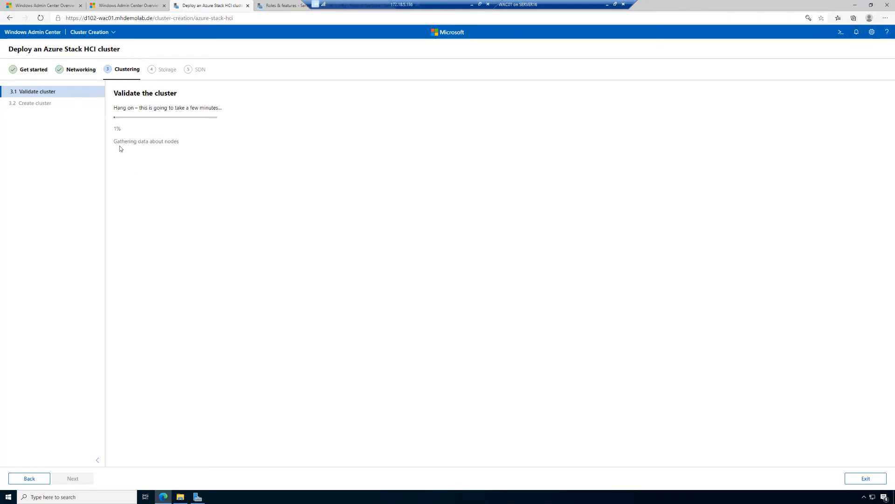
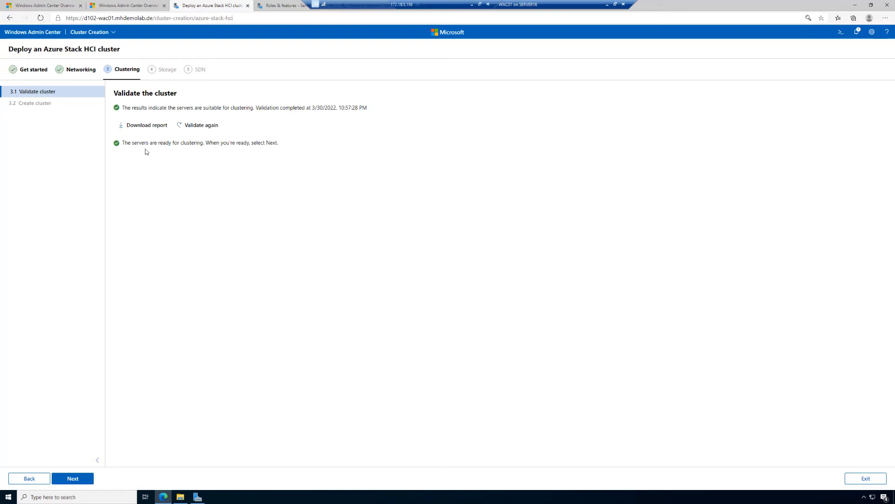
# Download the cluster validation report and check the download entry in the notifications
pyautogui.click(147, 126)
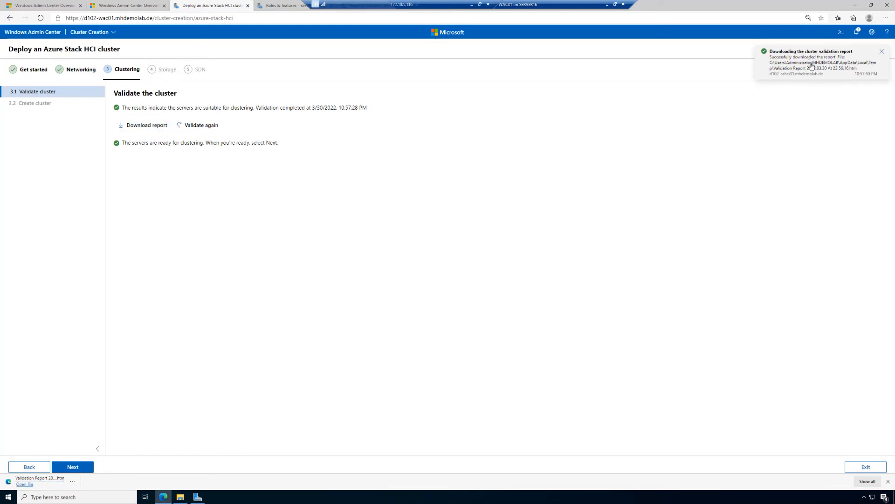
pyautogui.click(857, 31)
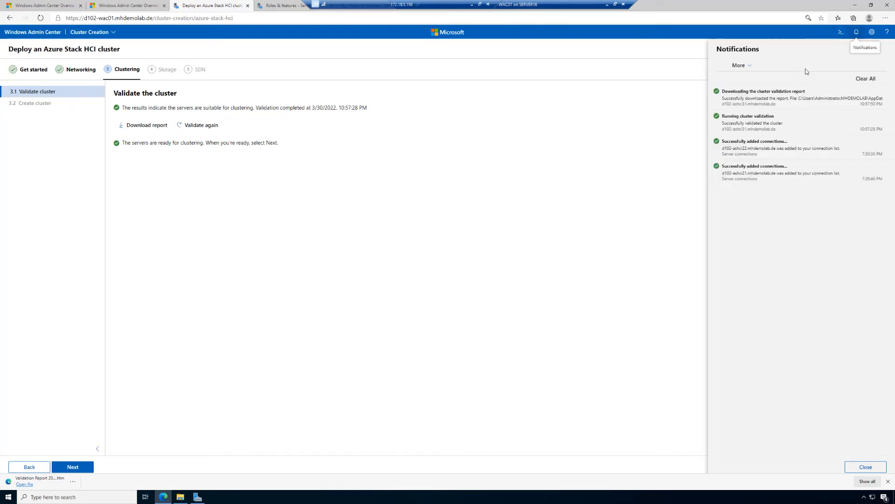
pyautogui.click(765, 97)
pyautogui.click(756, 93)
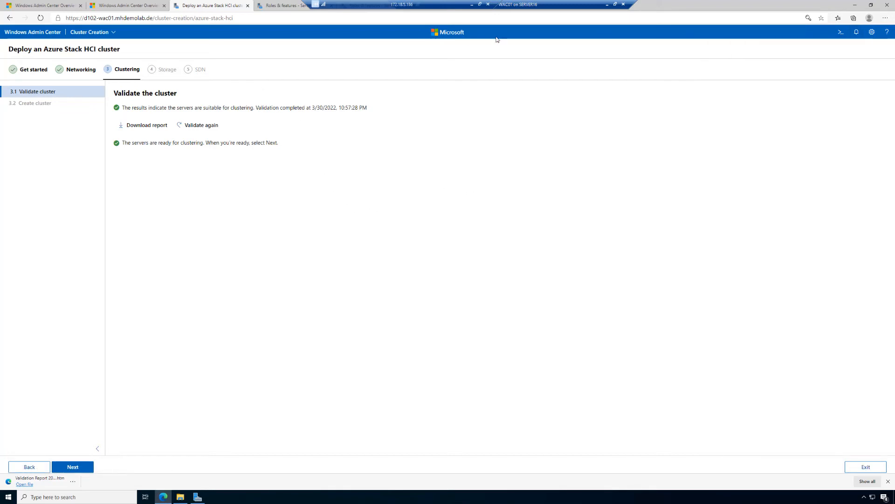
pyautogui.click(839, 18)
pyautogui.click(839, 19)
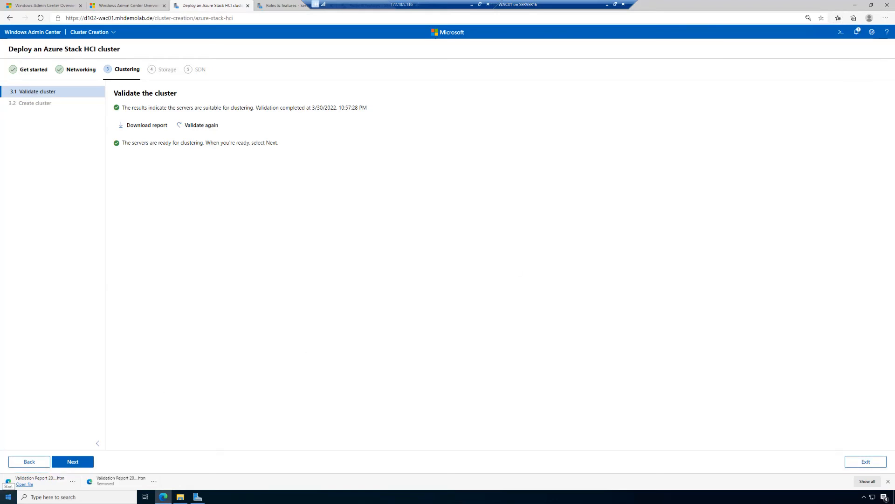
# Open the downloaded validation report and examine its inventory, network and system configuration results before returning to the cluster deployment
pyautogui.click(25, 485)
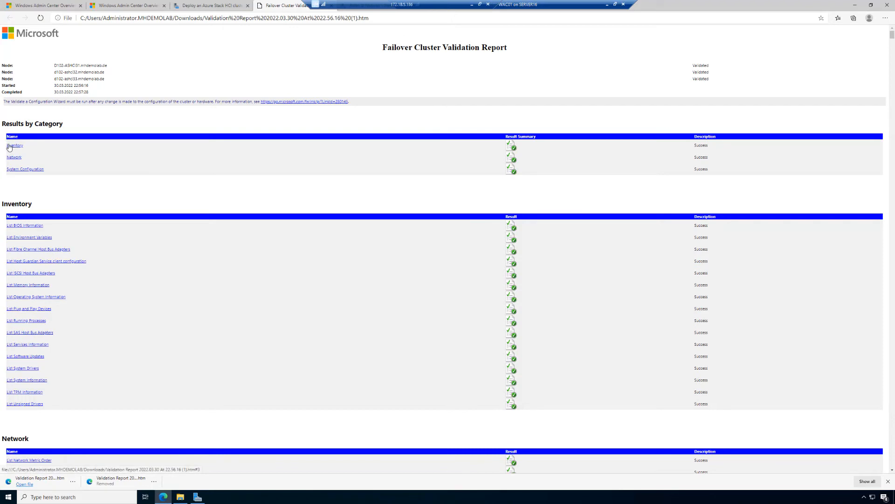
pyautogui.scroll(-2, 35, 195)
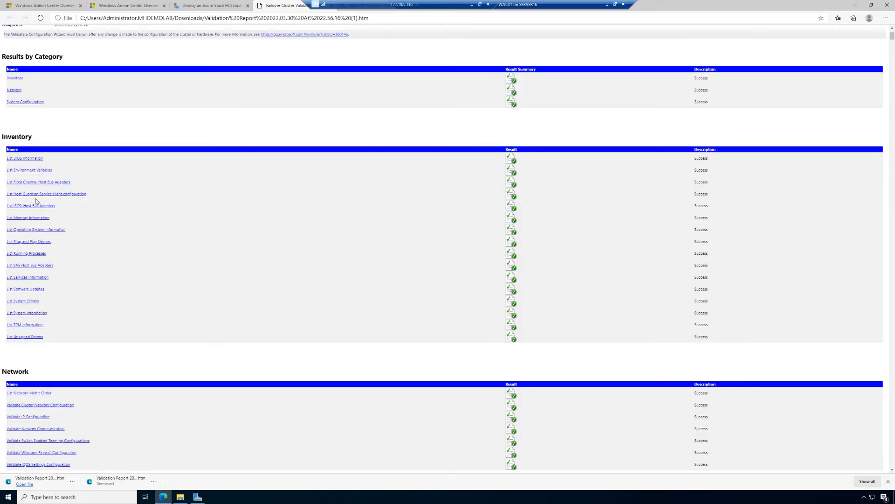
pyautogui.scroll(1, 36, 203)
pyautogui.scroll(1, 37, 204)
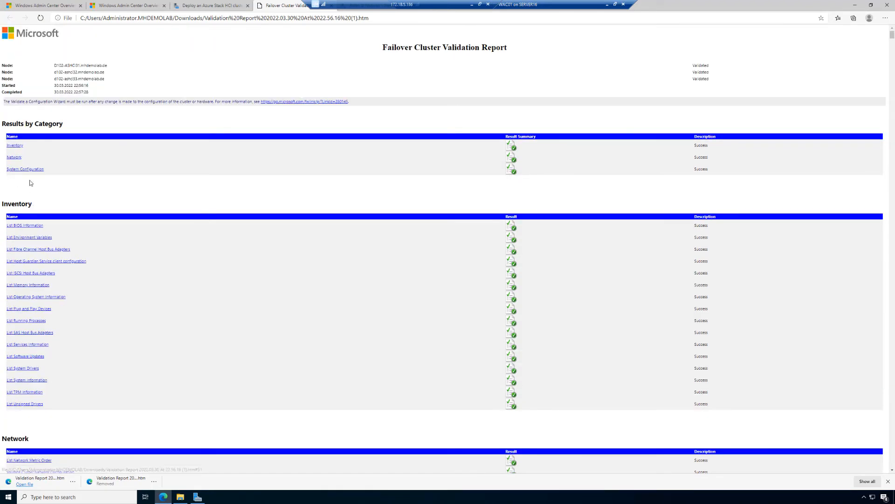
pyautogui.click(208, 6)
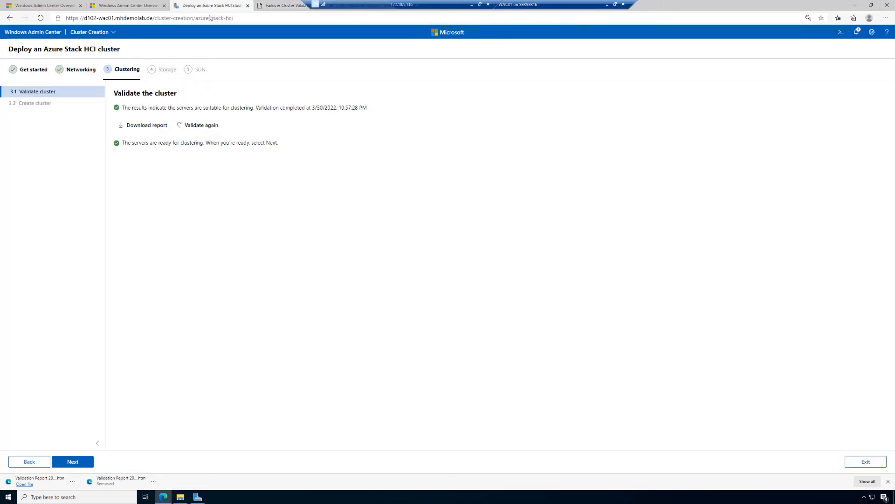
# Create the cluster with the name D102-ASHCICL30, a DHCP-assigned IP address, all eligible storage added and all networks used
pyautogui.click(82, 461)
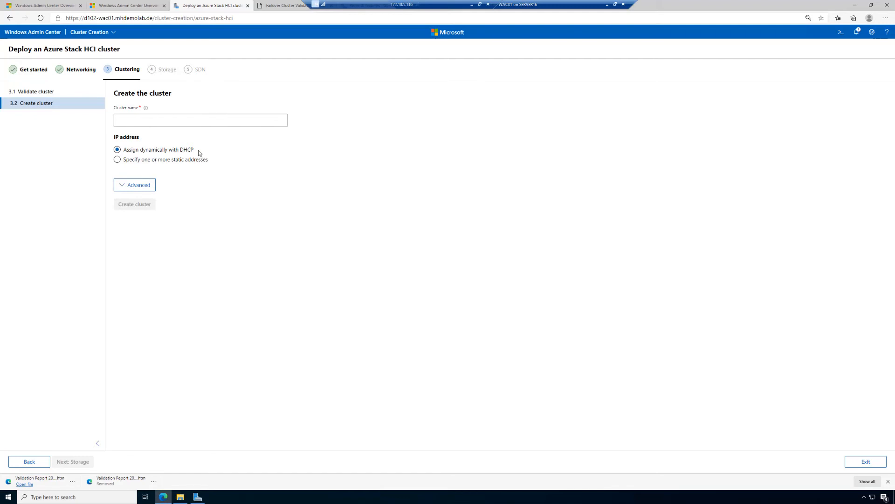
pyautogui.click(169, 119)
pyautogui.write('D')
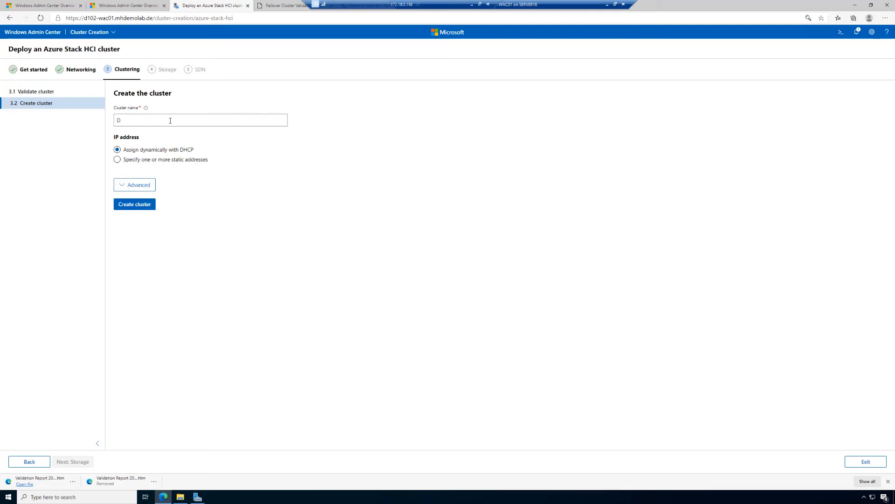
pyautogui.write('102-ASHCICL30')
pyautogui.click(146, 188)
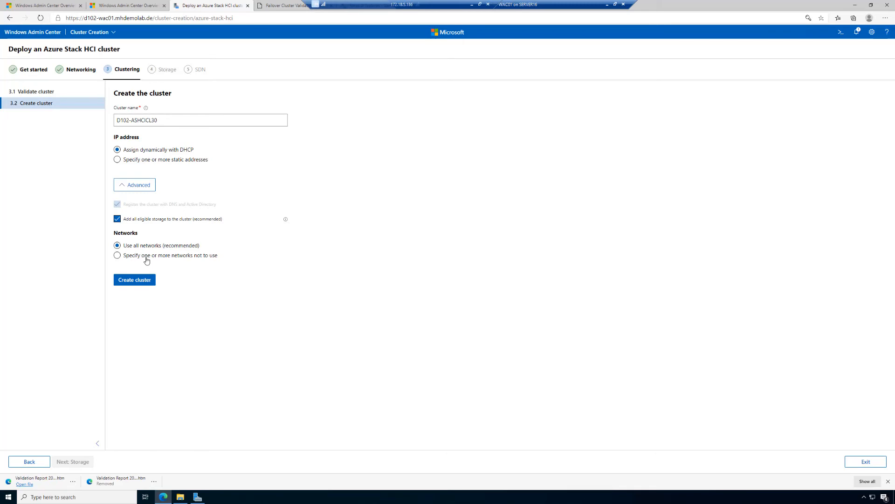
pyautogui.click(143, 284)
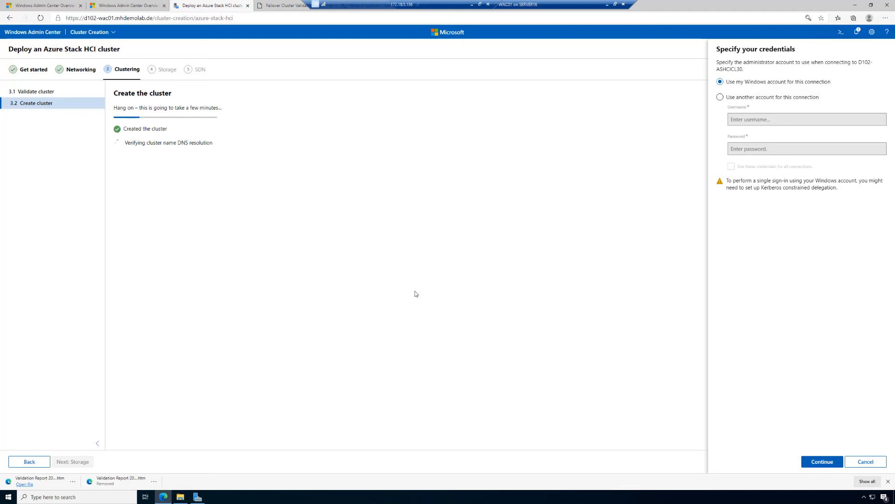
# Connect to the new cluster using another account, supplying its saved username and password and applying these credentials to all connections
pyautogui.click(727, 98)
pyautogui.click(734, 119)
pyautogui.click(781, 135)
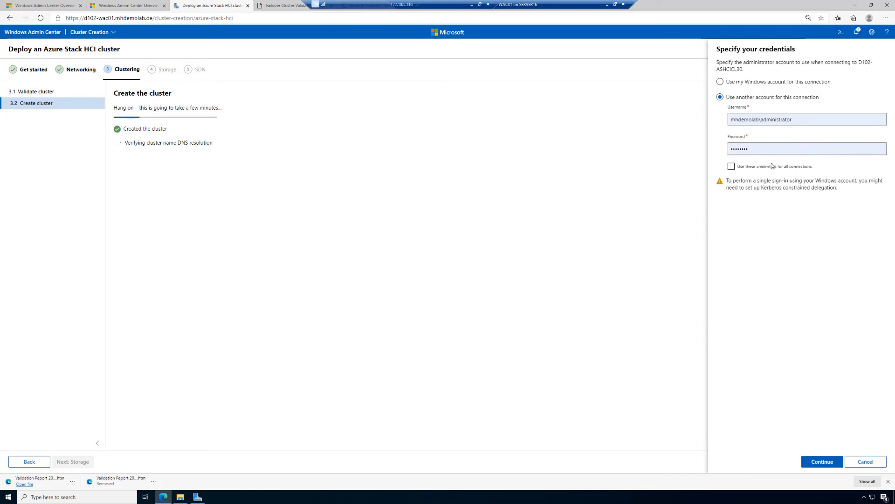
pyautogui.click(730, 167)
pyautogui.click(822, 461)
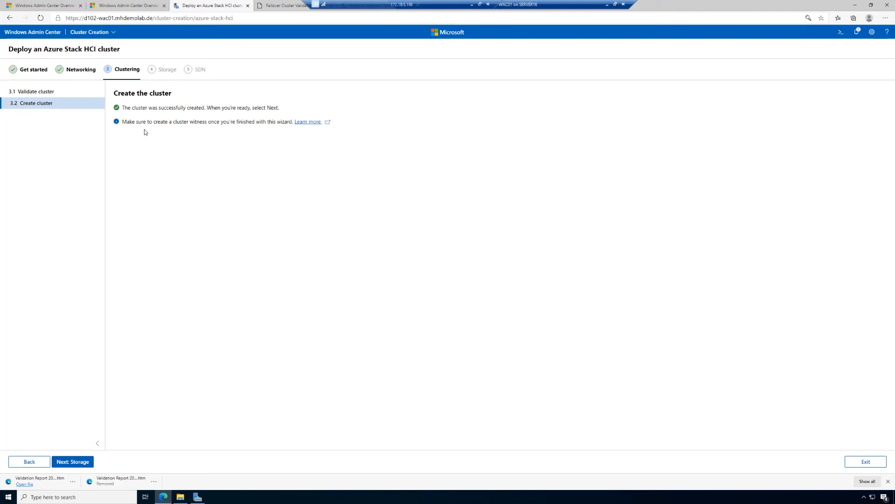
# Proceed to the Storage stage and erase all drives eligible for pooling
pyautogui.moveTo(148, 122); pyautogui.dragTo(290, 123)
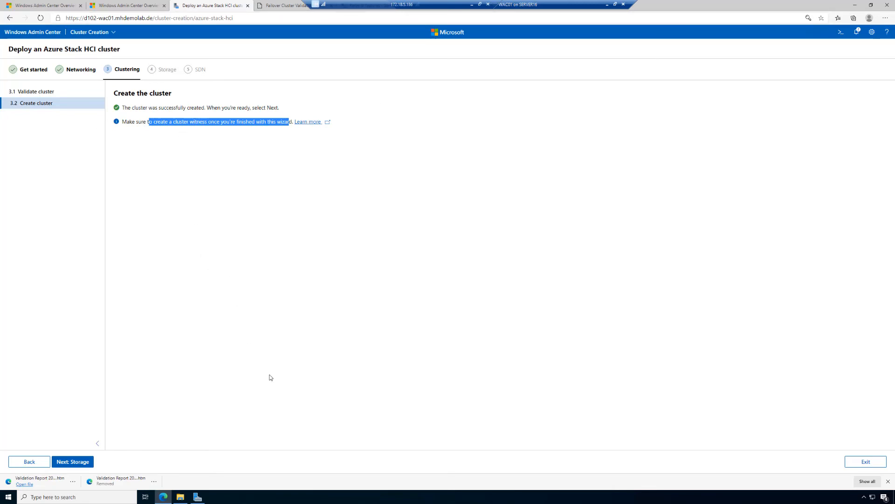
pyautogui.click(82, 462)
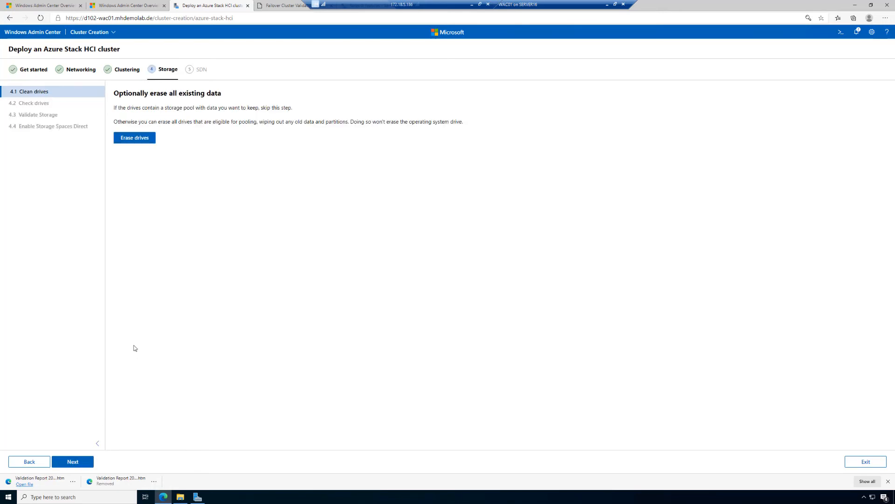
pyautogui.click(134, 138)
pyautogui.click(475, 289)
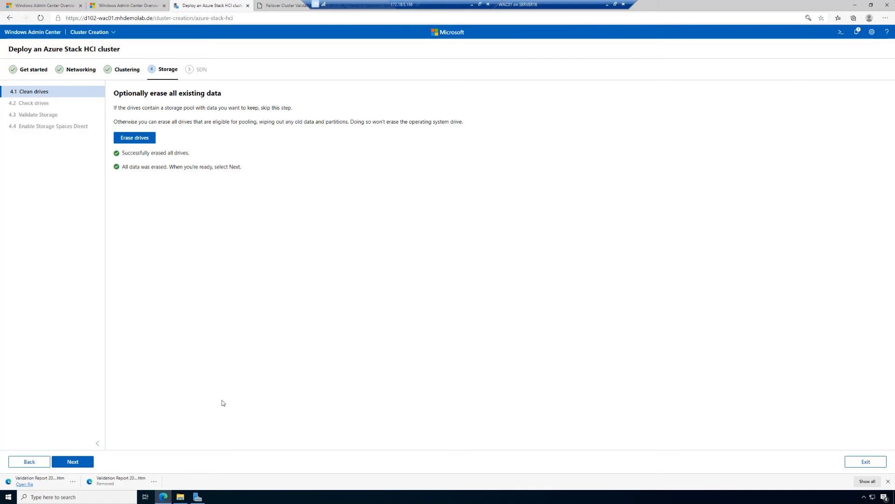
# Go to the drive check and inspect the drives of servers d102-ashci31, d102-ashci32 and d102-ashci33
pyautogui.click(84, 463)
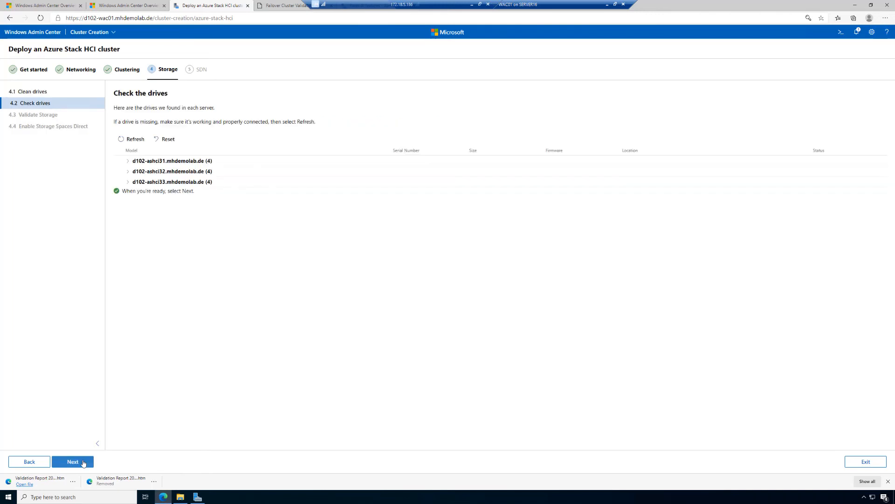
pyautogui.click(127, 161)
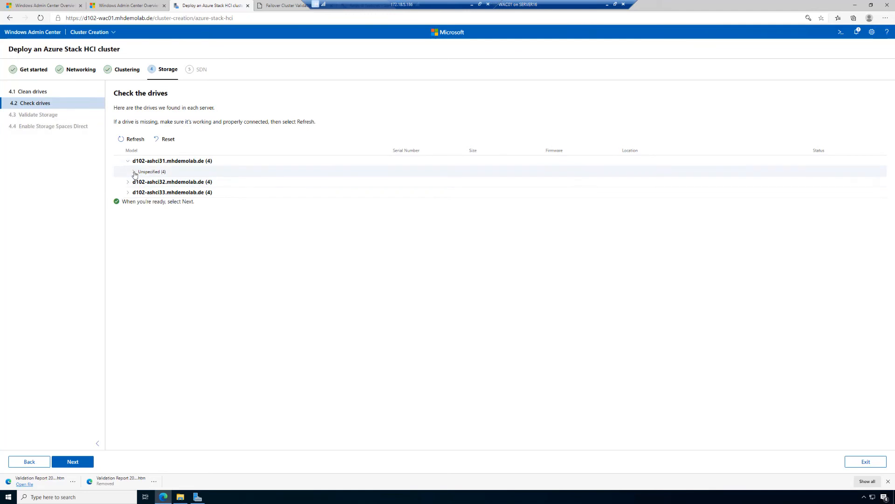
pyautogui.click(134, 171)
pyautogui.click(128, 224)
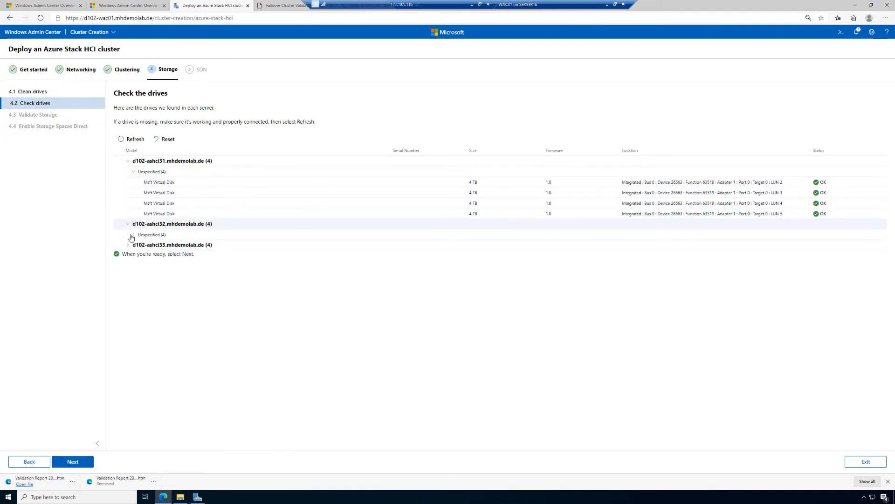
pyautogui.click(132, 236)
pyautogui.click(128, 288)
pyautogui.click(135, 299)
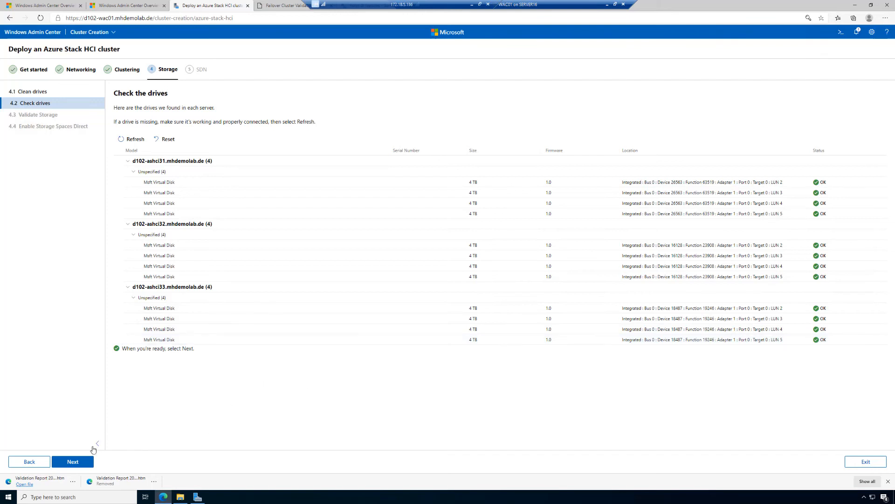
# Validate the cluster storage, then download and review the Storage Spaces Direct validation report
pyautogui.click(73, 461)
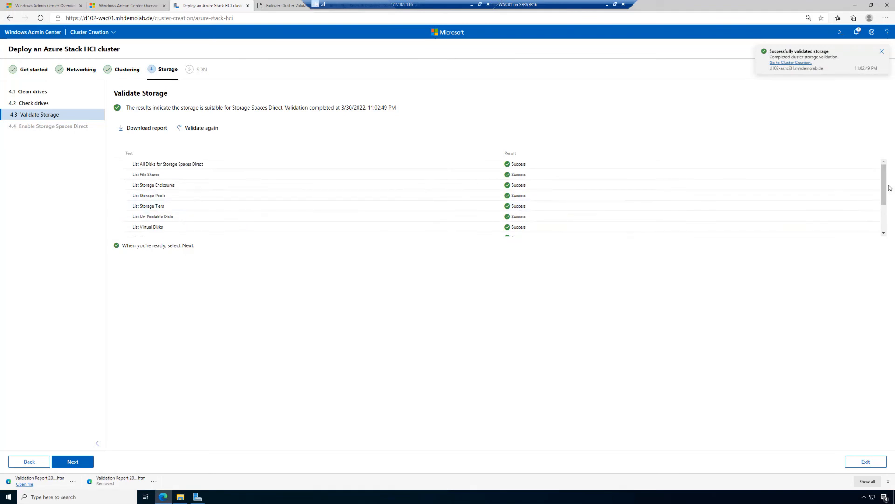
pyautogui.moveTo(885, 186)
pyautogui.mouseDown()
pyautogui.moveTo(885, 212)
pyautogui.moveTo(885, 180)
pyautogui.mouseUp()
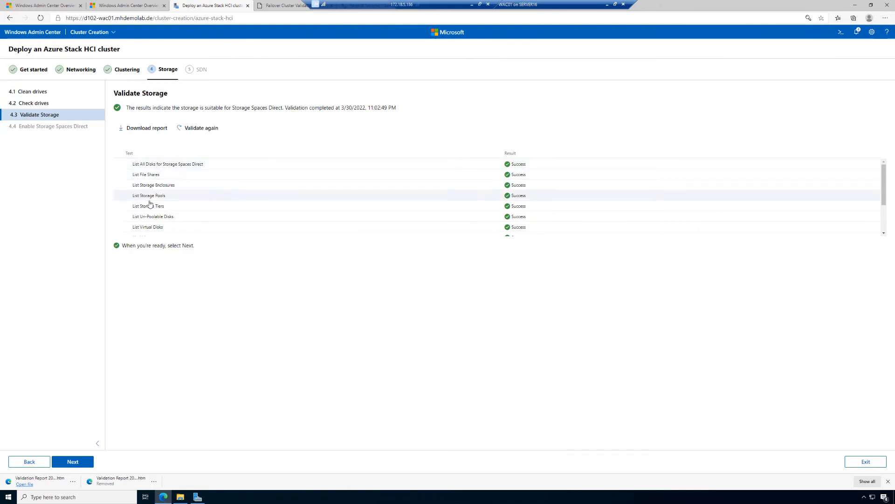
pyautogui.click(143, 129)
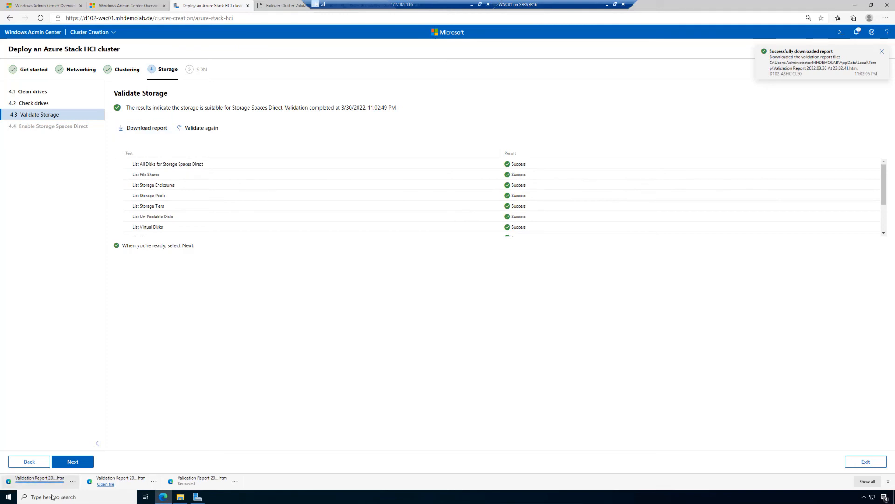
pyautogui.click(34, 488)
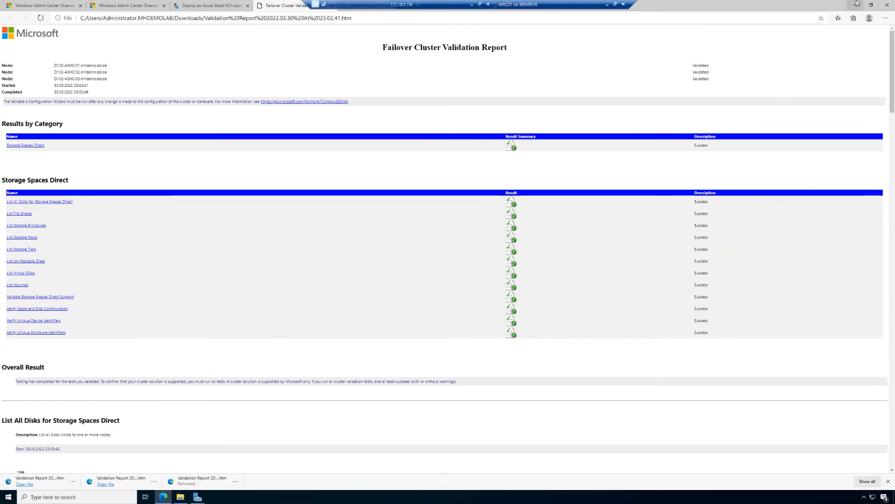
pyautogui.click(213, 4)
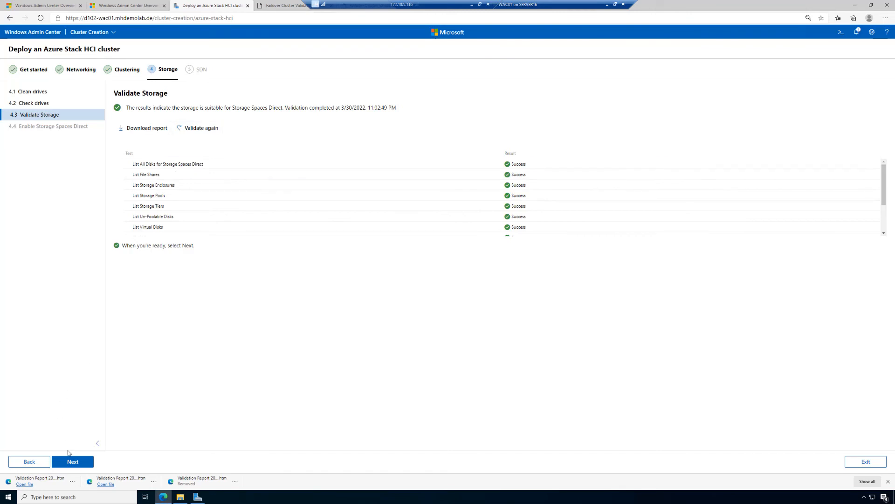
# Enable Storage Spaces Direct on the cluster and download and review the EnableClusterS2D report
pyautogui.click(76, 466)
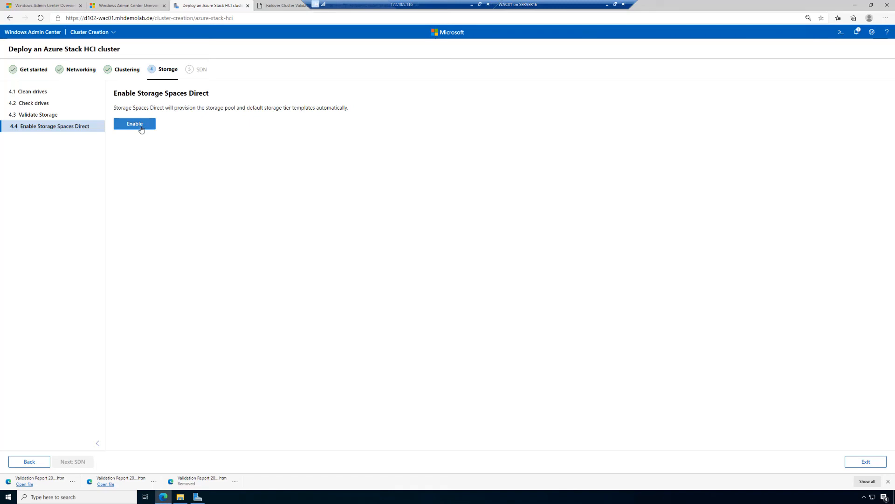
pyautogui.click(140, 124)
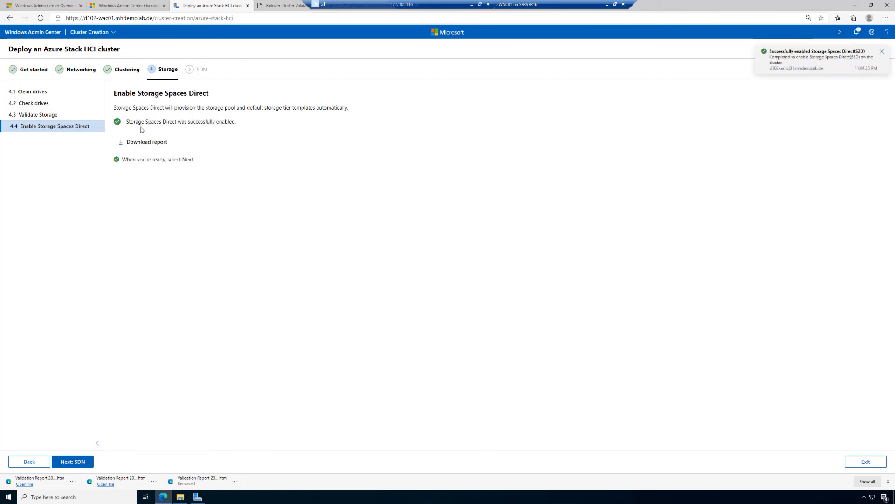
pyautogui.click(152, 144)
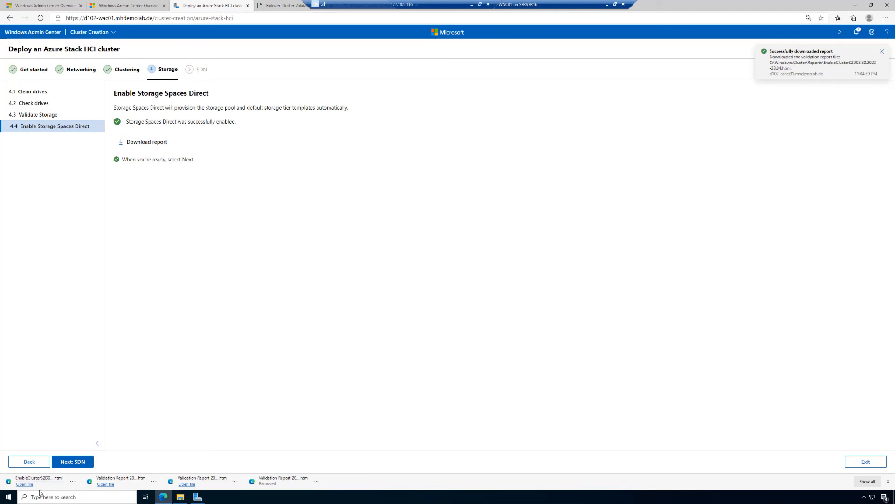
pyautogui.click(25, 484)
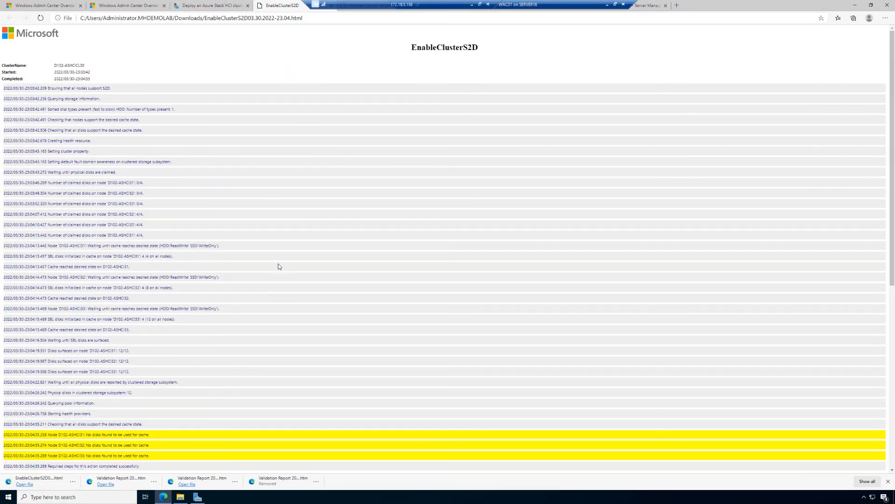
pyautogui.scroll(-3, 256, 258)
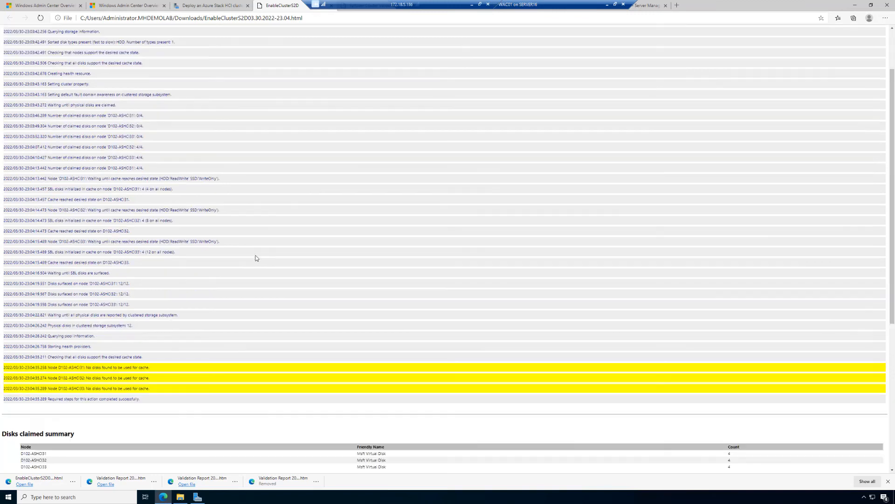
pyautogui.scroll(-3, 255, 258)
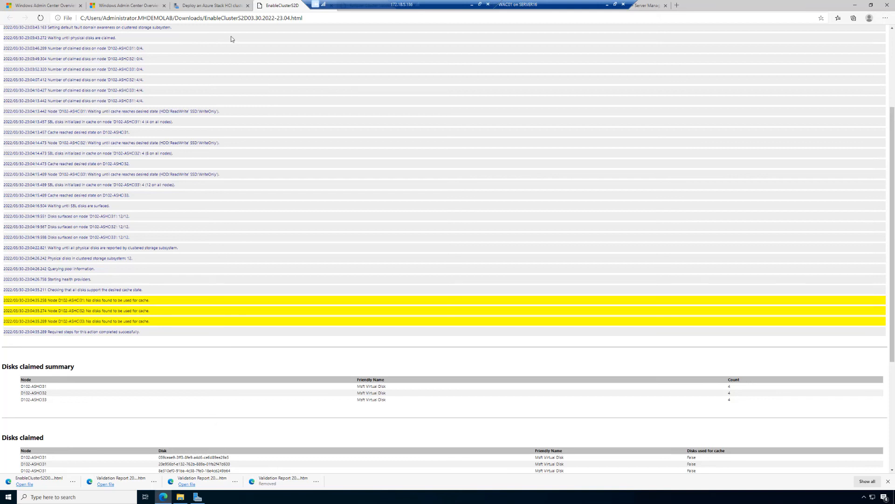
pyautogui.click(207, 6)
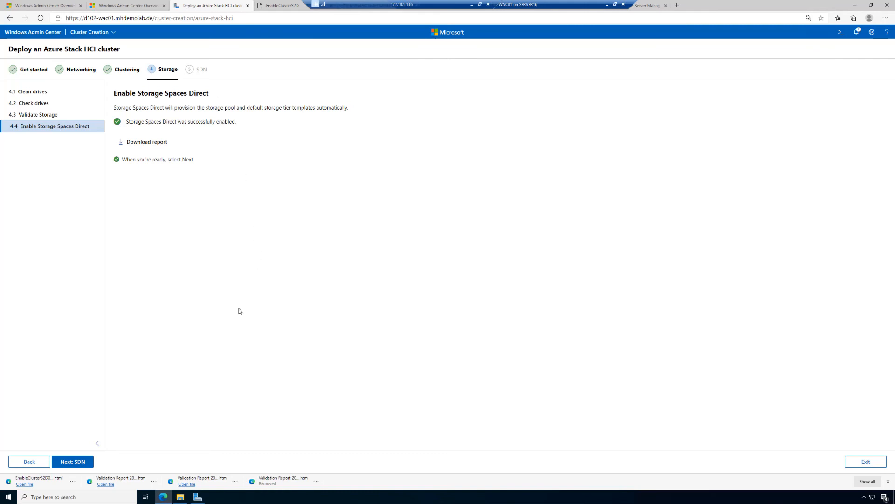
# Proceed to the SDN stage and skip the Network Controller setup to finish the cluster deployment
pyautogui.click(87, 460)
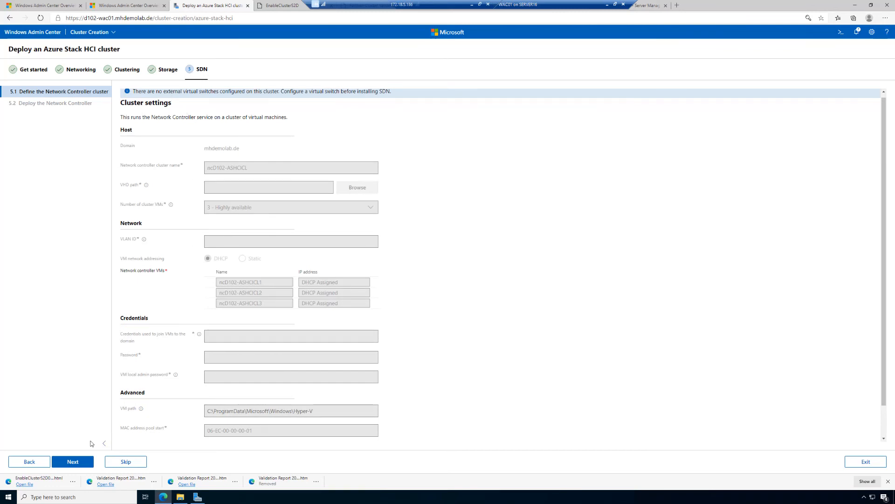
pyautogui.click(125, 461)
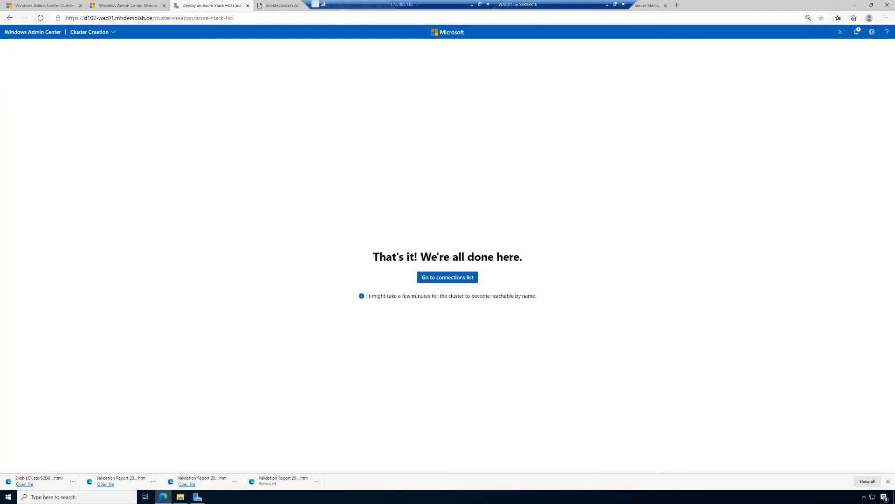
# Open the new cluster d102-ashcicl30.mhdemolab.de from the connections list, reload its tools, and check its Azure connection status
pyautogui.click(449, 283)
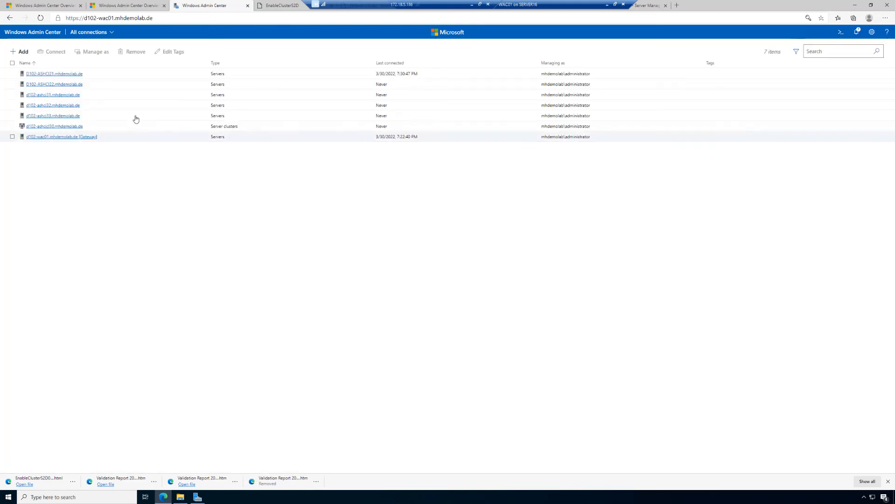
pyautogui.click(49, 127)
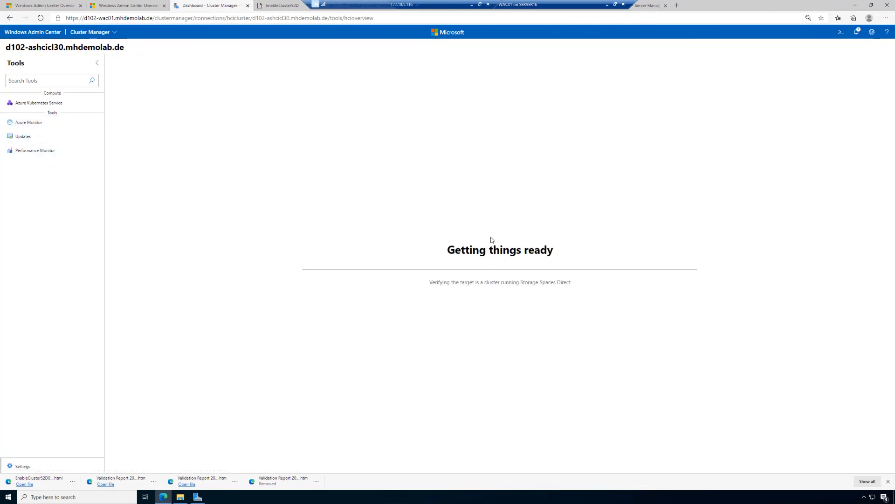
pyautogui.click(887, 481)
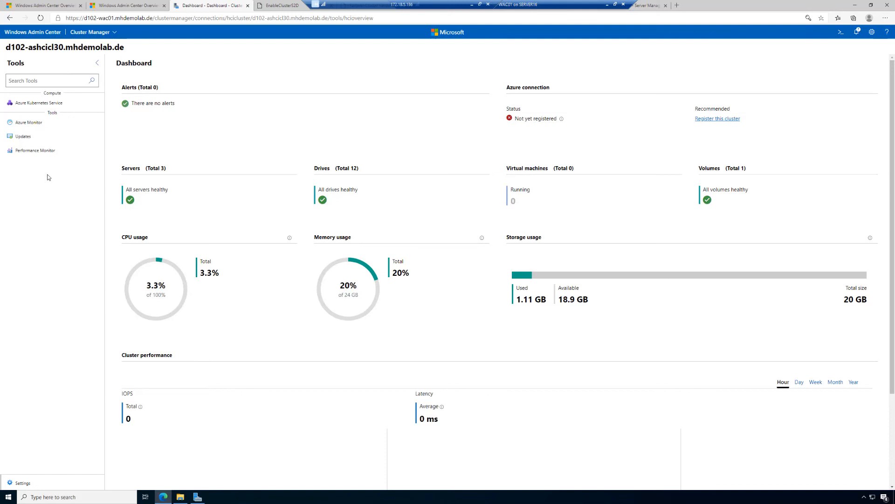
pyautogui.click(33, 33)
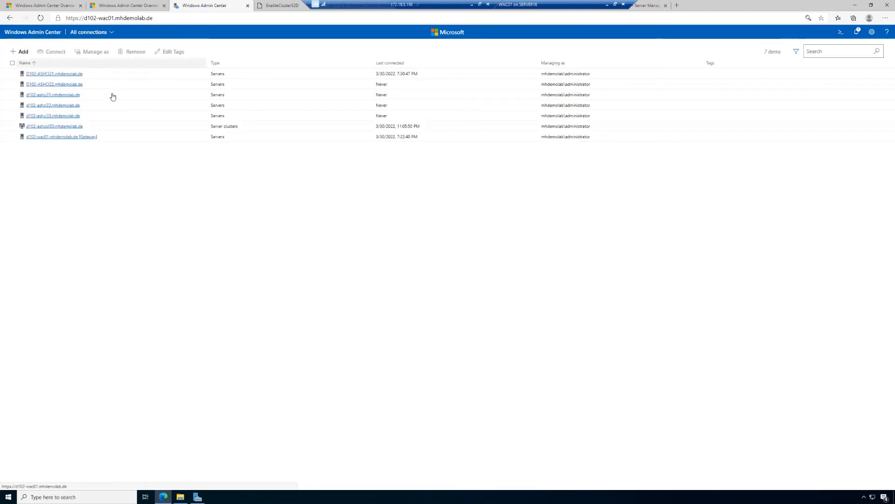
pyautogui.click(65, 127)
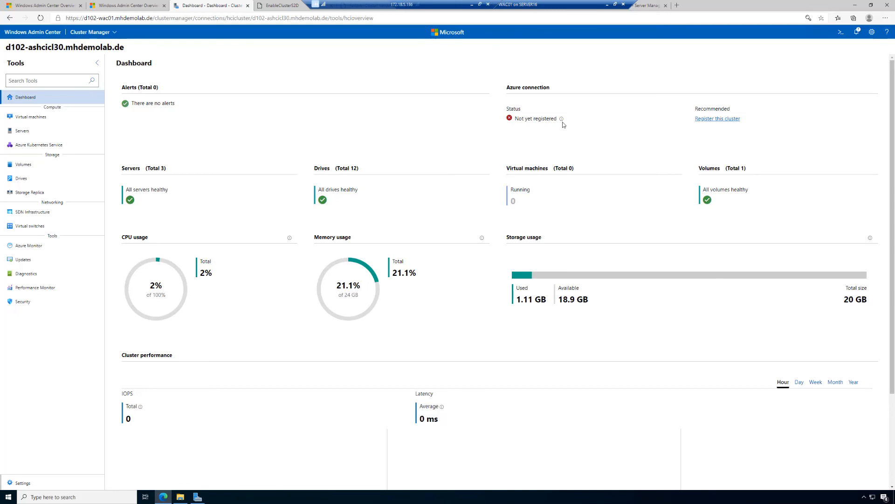
pyautogui.moveTo(563, 121)
# View the cluster's Hyper-V general settings, then inspect the fields required for a cloud witness in the witness settings
pyautogui.click(21, 488)
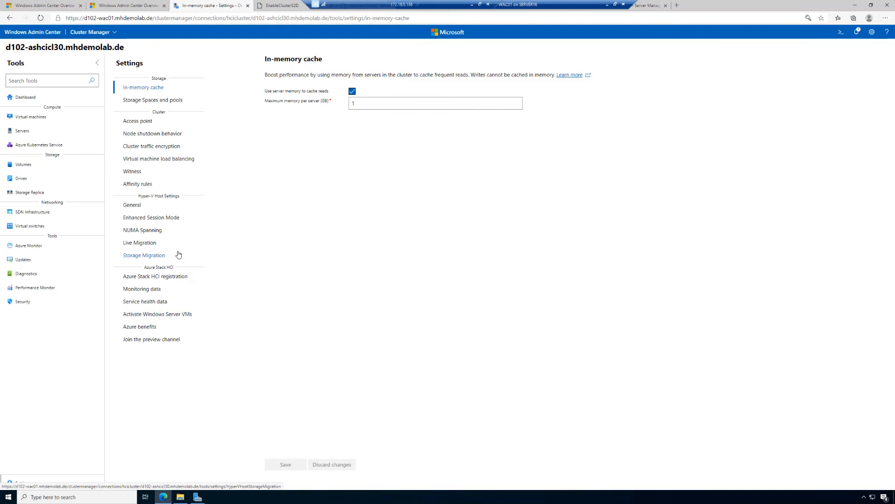
pyautogui.click(133, 208)
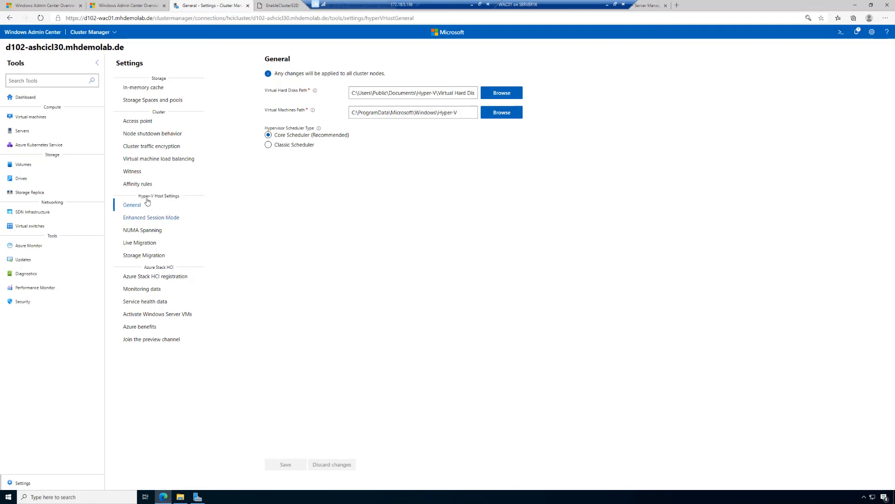
pyautogui.click(129, 172)
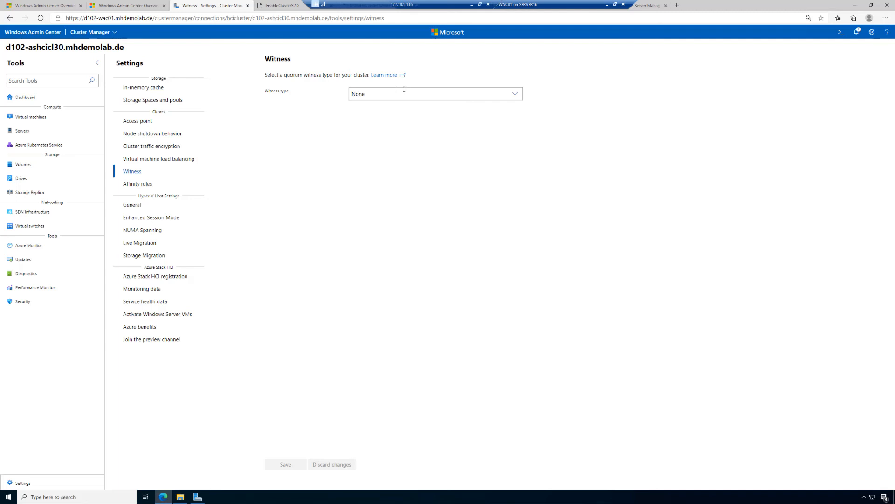
pyautogui.click(465, 94)
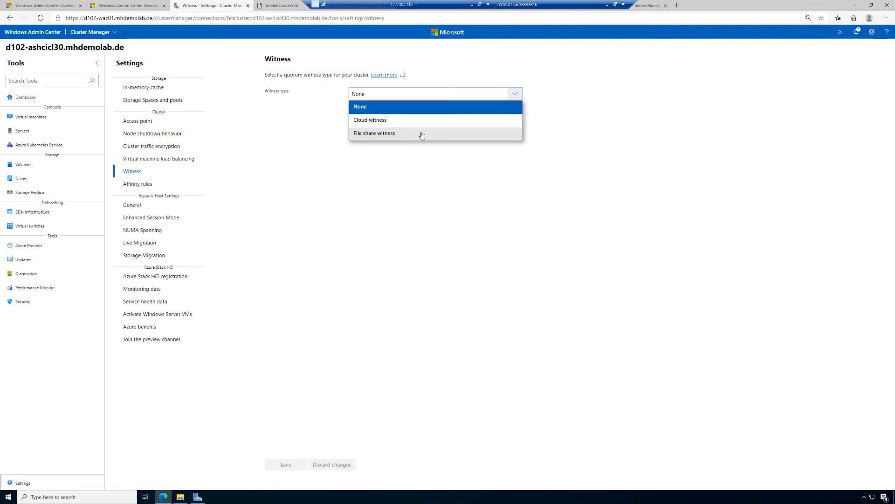
pyautogui.click(386, 123)
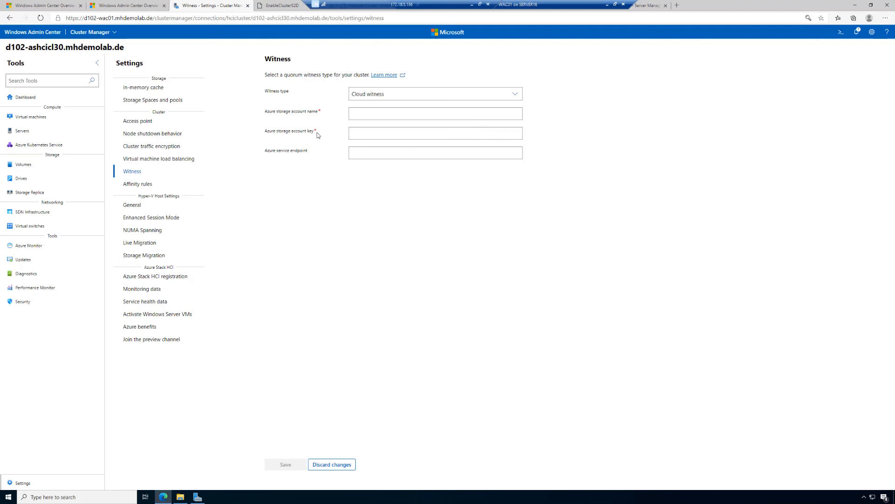
# Configure a file share witness with the path \\D102-DC01\Witness, save it, and check the witness resource status
pyautogui.click(413, 94)
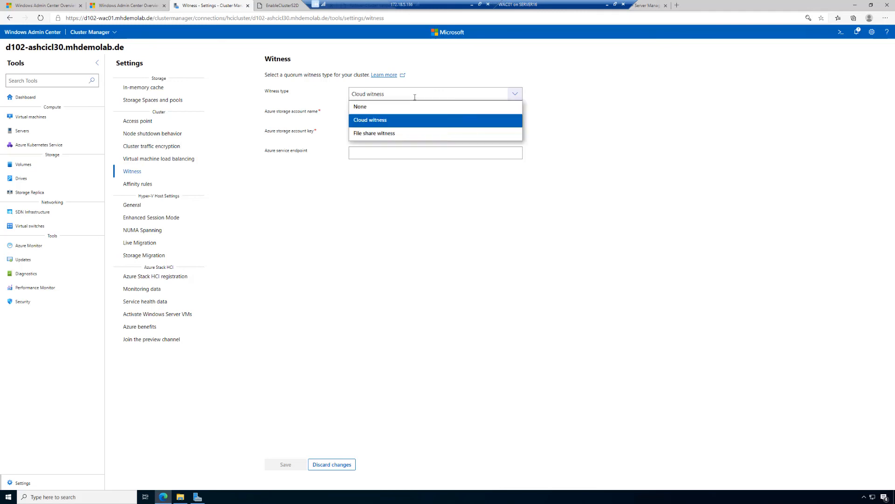
pyautogui.click(401, 135)
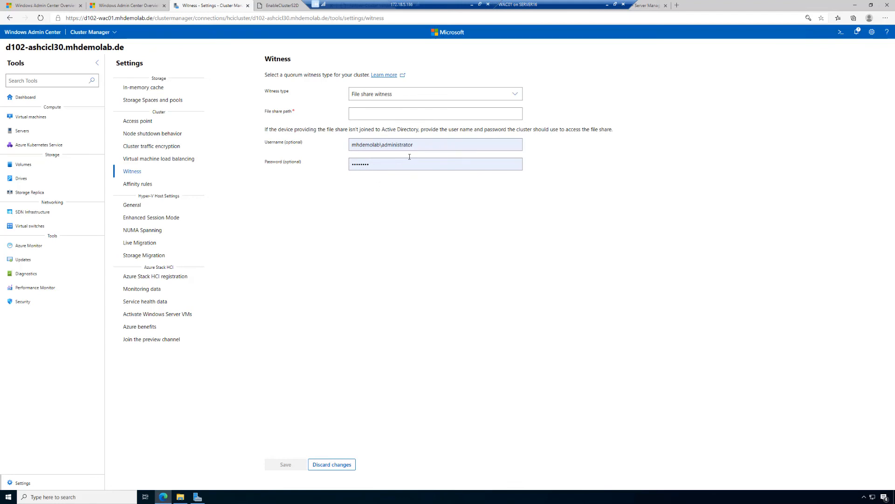
pyautogui.click(369, 114)
pyautogui.write('\\\\')
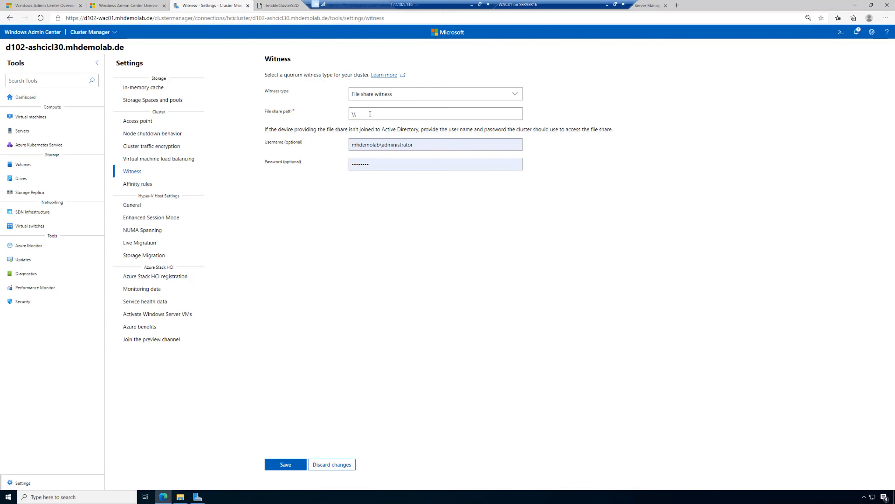
pyautogui.write('D102-DC01\\\\Witness')
pyautogui.click(282, 464)
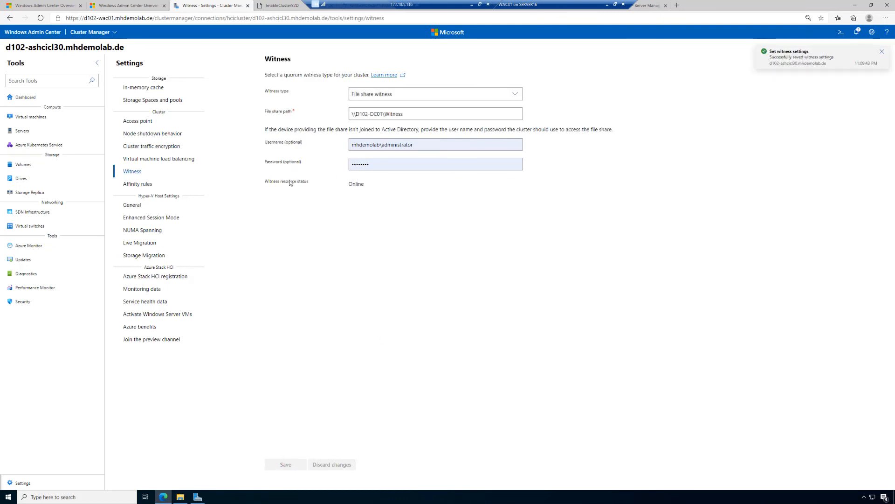
pyautogui.moveTo(350, 184); pyautogui.dragTo(372, 189)
# Switch to File Explorer and inspect the contents of the \\d102-dc01\Witness share, then minimize the window
pyautogui.click(181, 498)
pyautogui.click(195, 119)
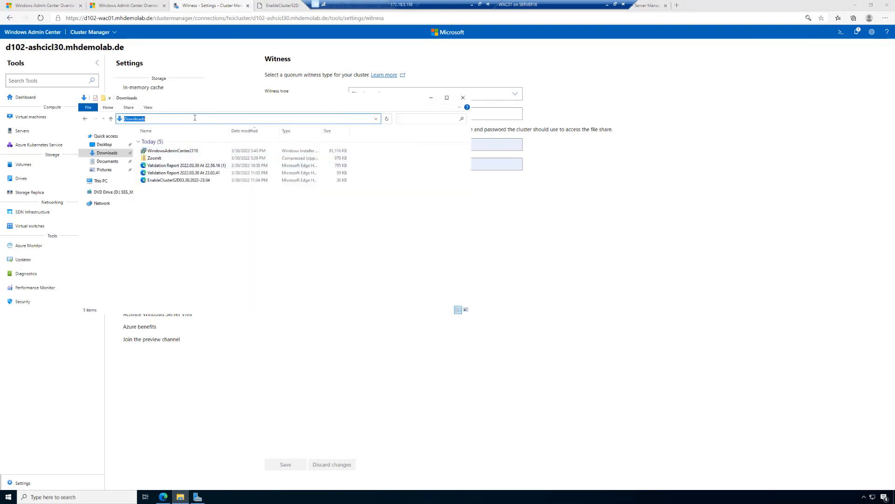
pyautogui.write('\\\\')
pyautogui.write('\\')
pyautogui.press('Down')
pyautogui.press('Down')
pyautogui.press('Down')
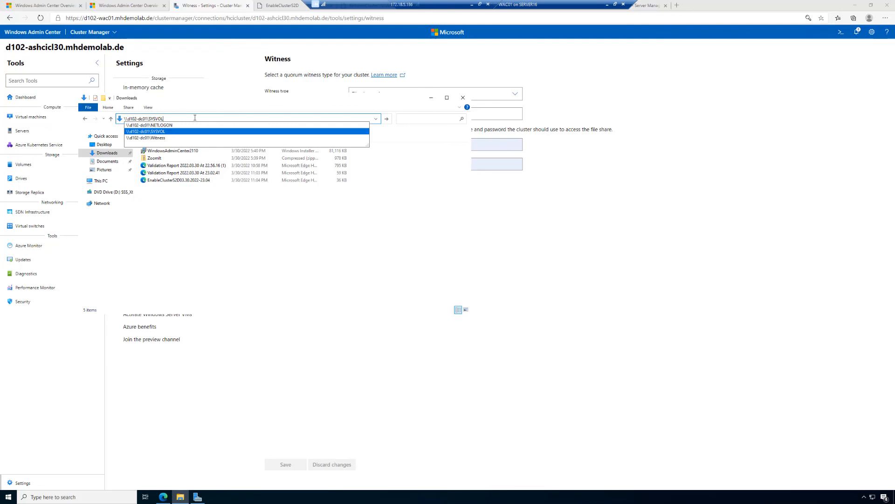
pyautogui.press('Return')
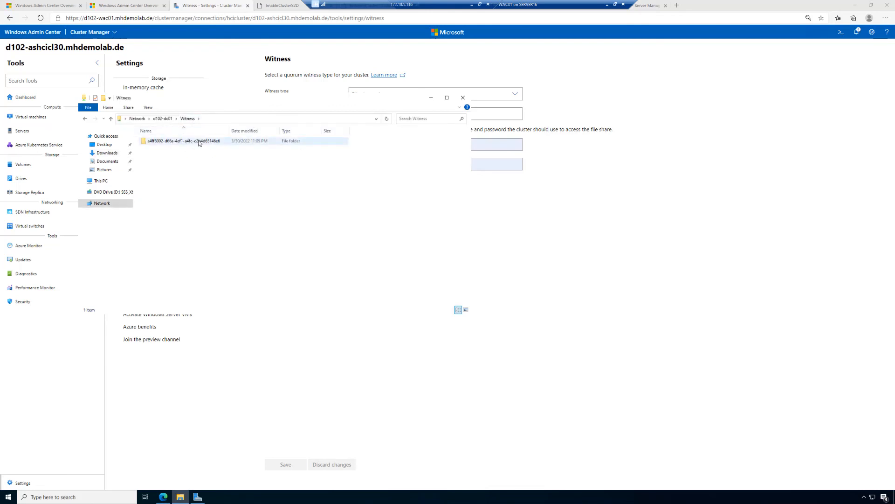
pyautogui.click(431, 97)
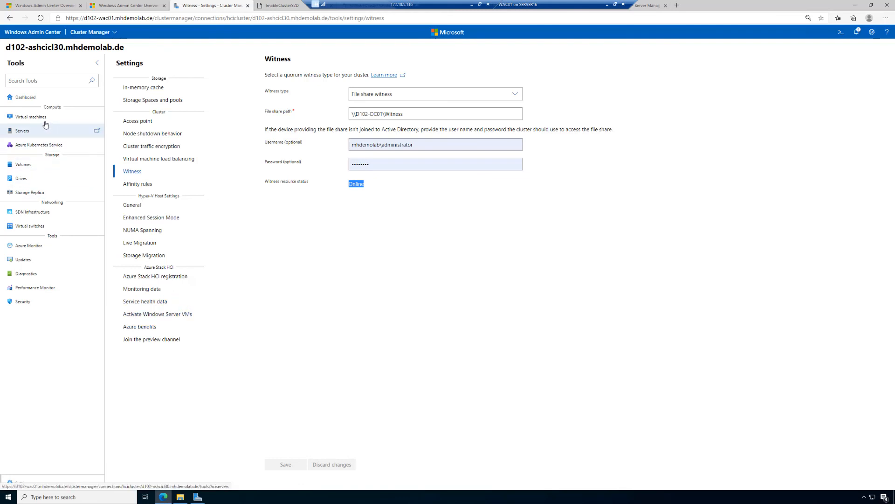
# Review the cluster's dashboard alerts and virtual machines, then its server and drive summaries and inventories
pyautogui.click(25, 97)
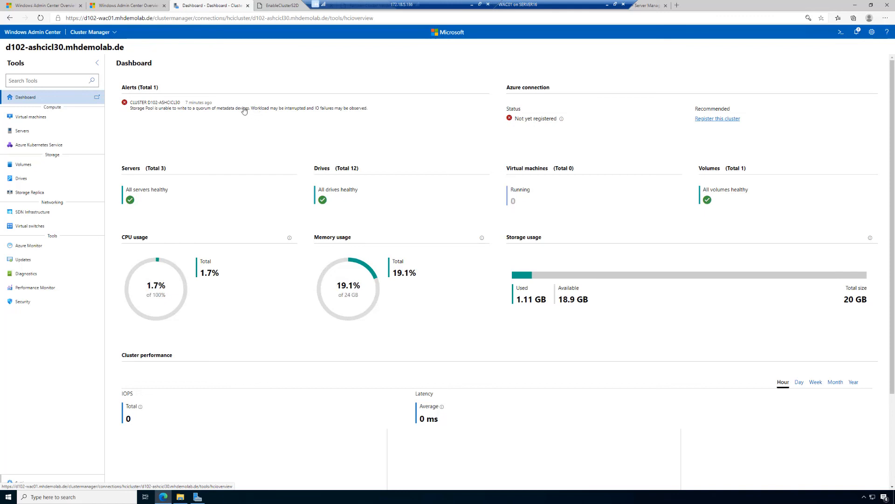
pyautogui.click(47, 119)
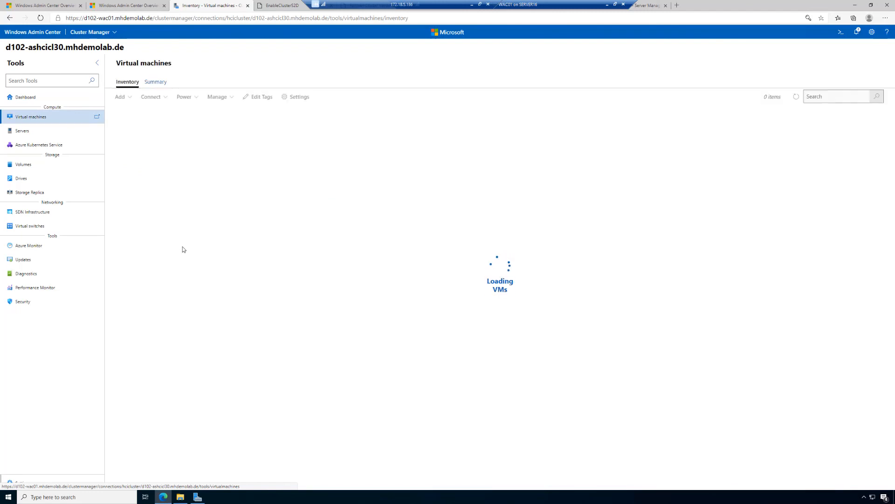
pyautogui.click(27, 135)
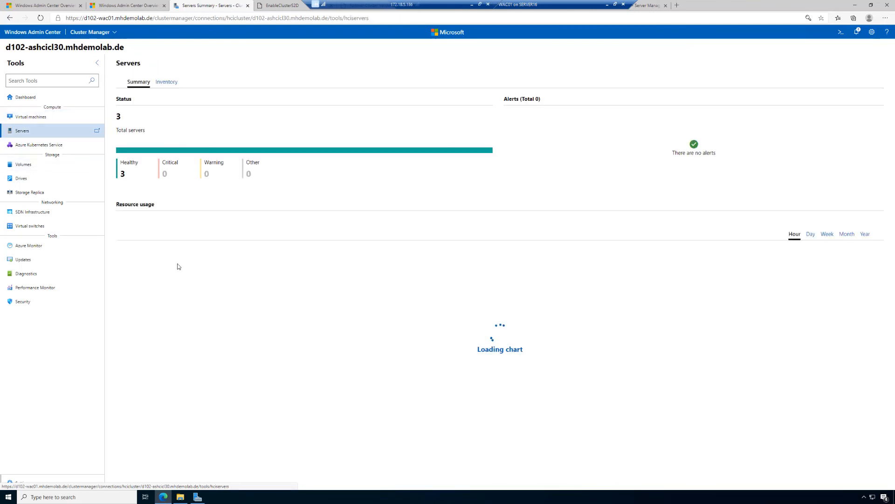
pyautogui.click(170, 85)
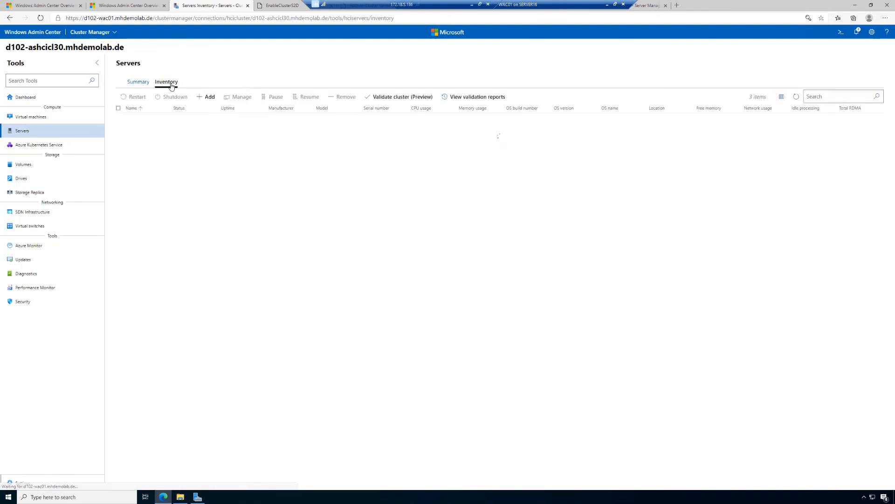
pyautogui.click(21, 180)
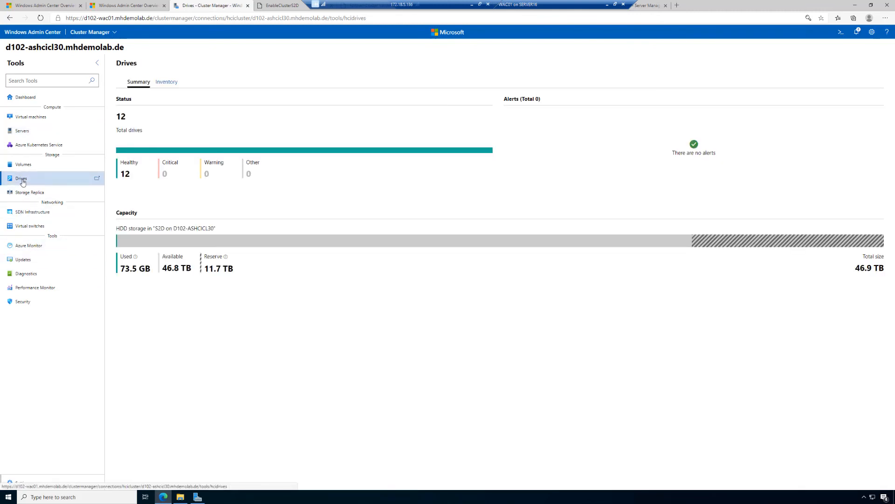
pyautogui.click(170, 87)
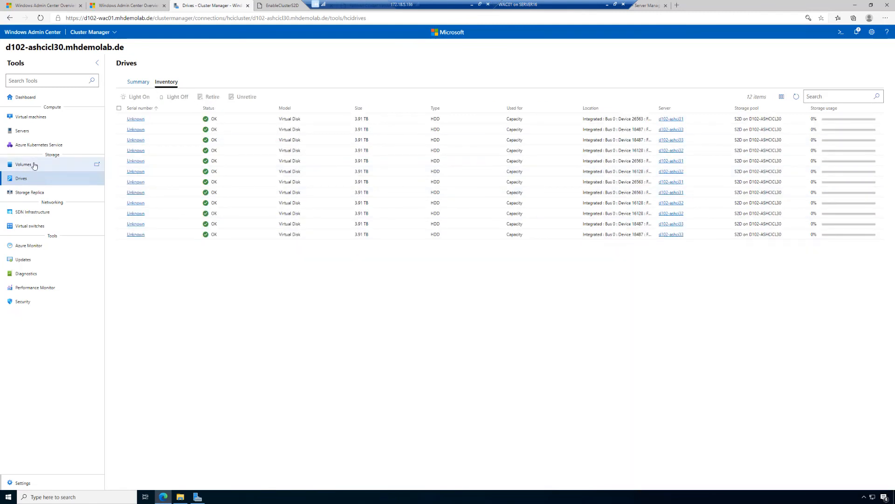
# Review the cluster's volume inventory and the volume performance charts for the day, week and hour ranges
pyautogui.click(34, 165)
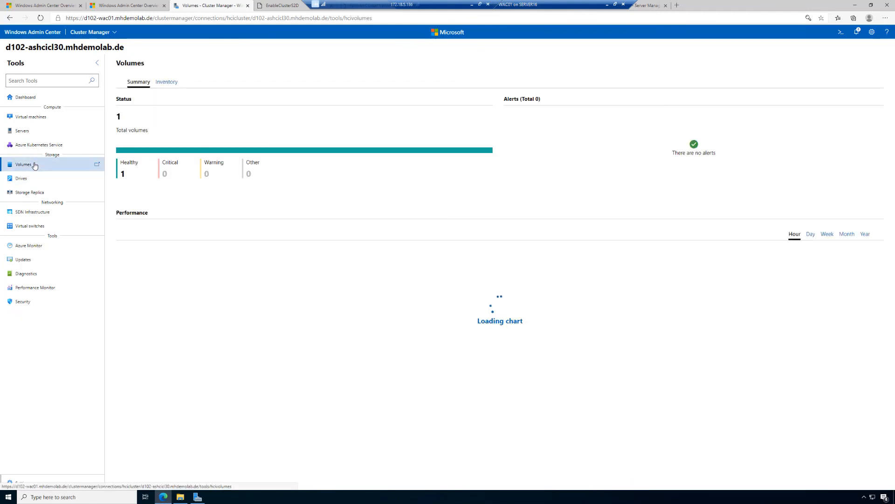
pyautogui.click(172, 83)
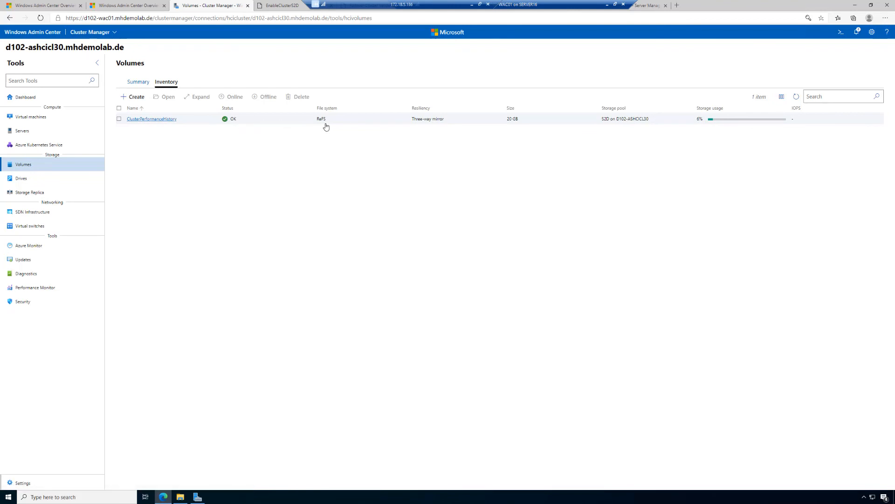
pyautogui.click(138, 82)
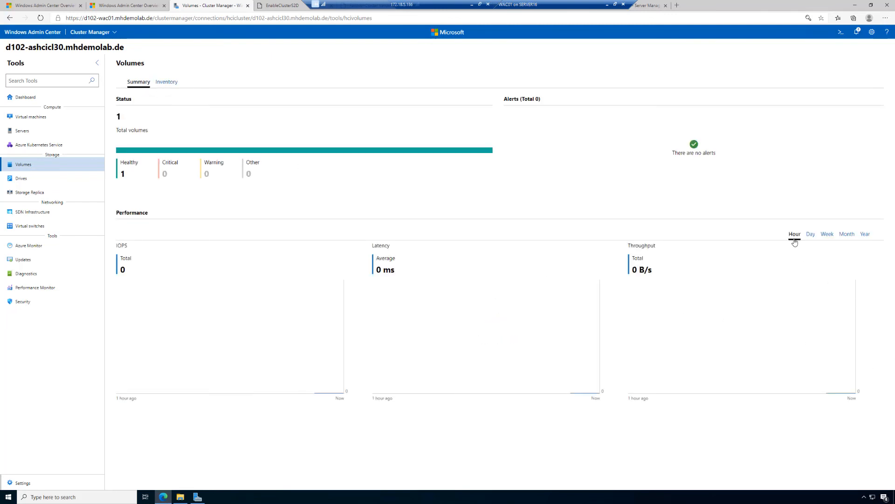
pyautogui.click(815, 238)
pyautogui.click(827, 237)
pyautogui.click(795, 235)
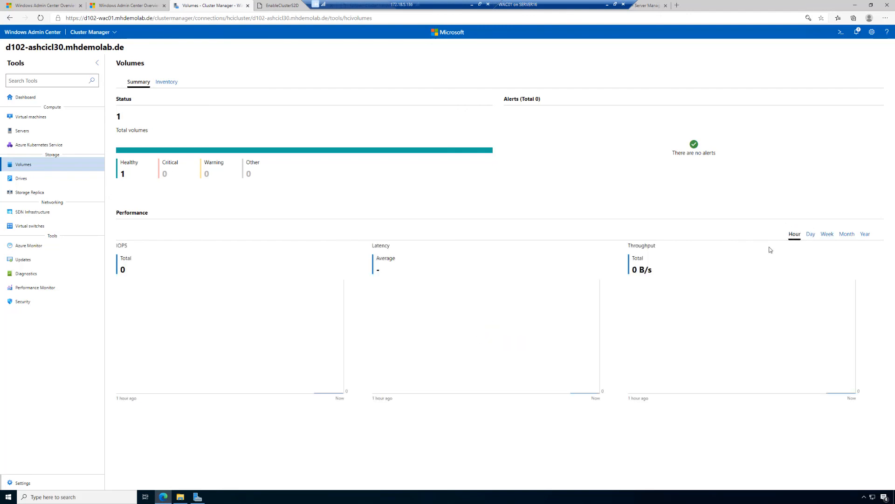